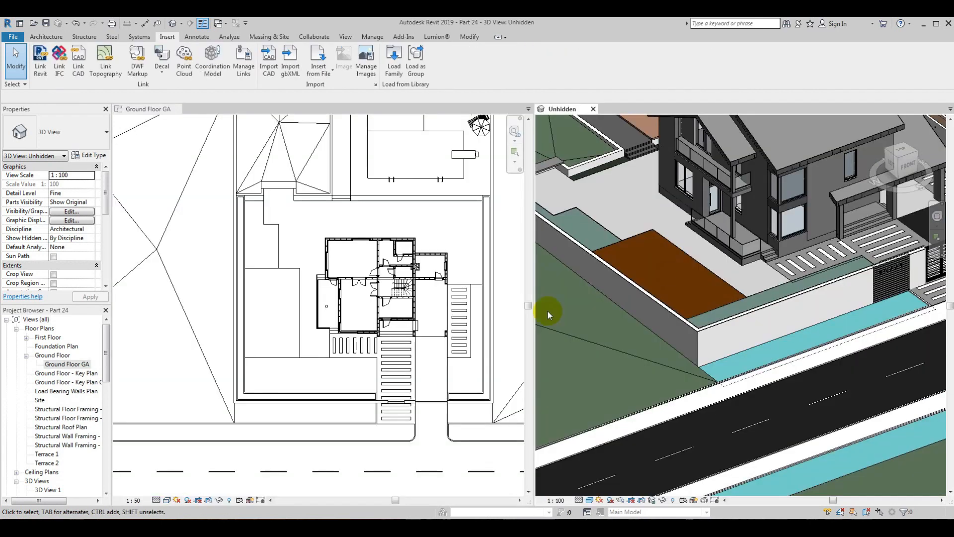
scroll(689, 286, "down", 3)
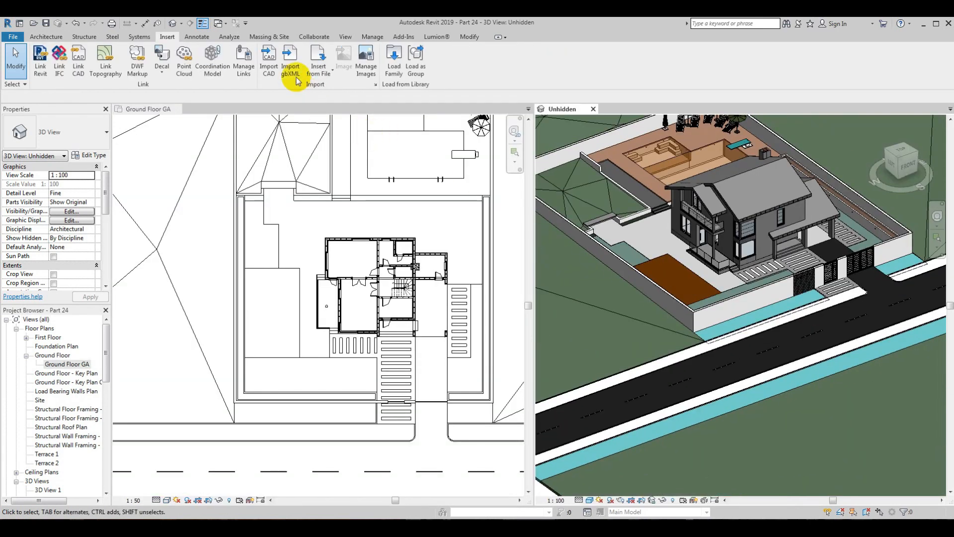
left_click(79, 70)
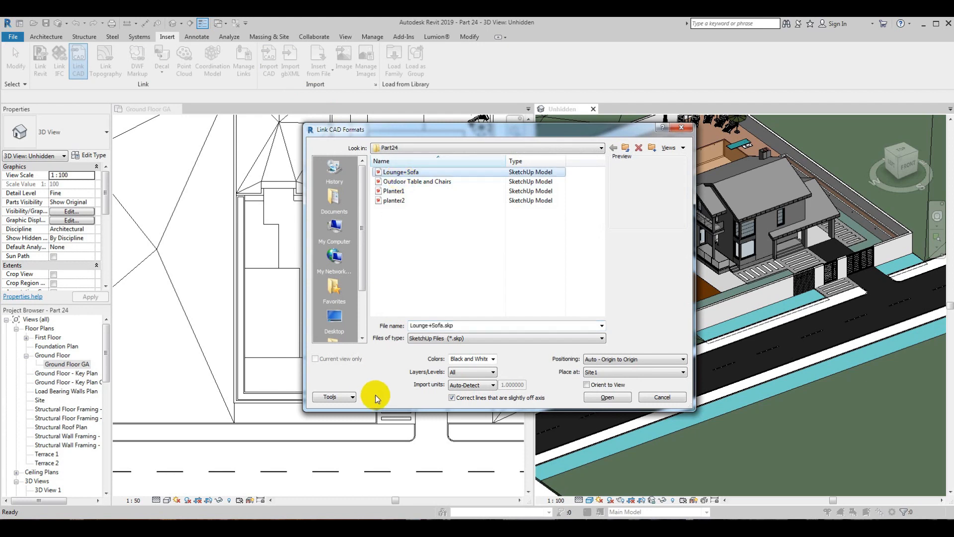
left_click(621, 374)
left_click(621, 375)
left_click(682, 128)
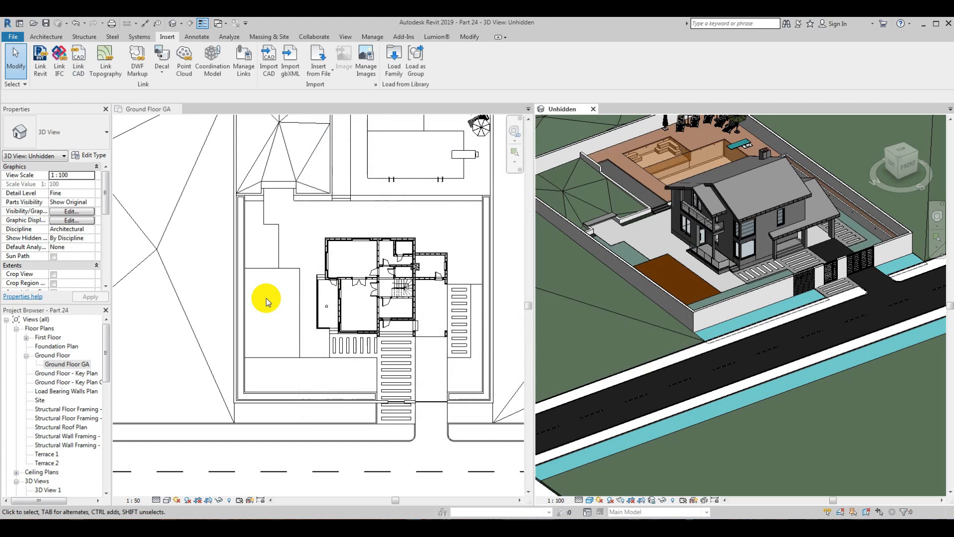
Step: Link the Lounge+Sofa.skp model into the Ground Floor GA plan and place it over the house at the Ground Floor level
left_click(266, 299)
scroll(297, 252, "down", 3)
scroll(297, 252, "up", 2)
left_click(79, 69)
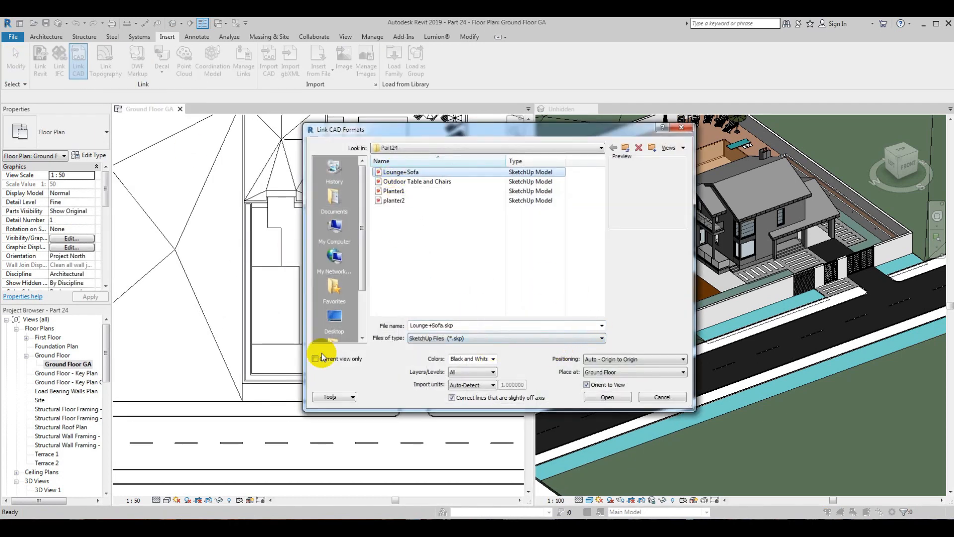
left_click(607, 397)
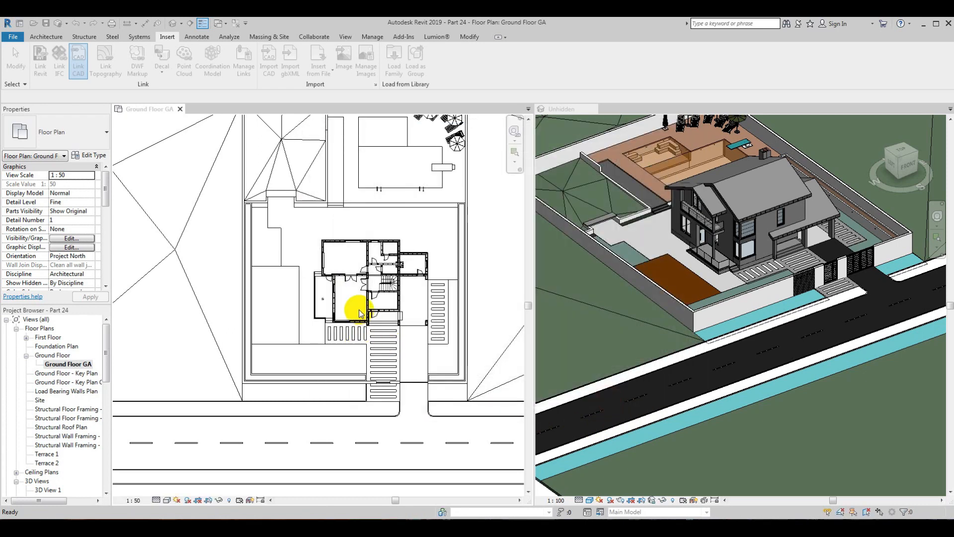
left_click(377, 294)
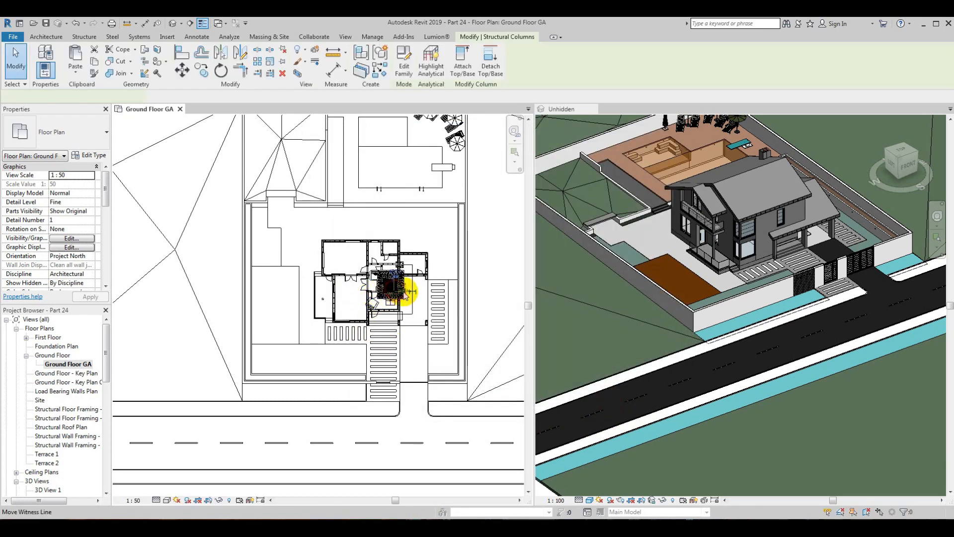
Step: Move the linked lounge set from the house onto the timber floor beside the boundary wall
scroll(420, 313, "up", 2)
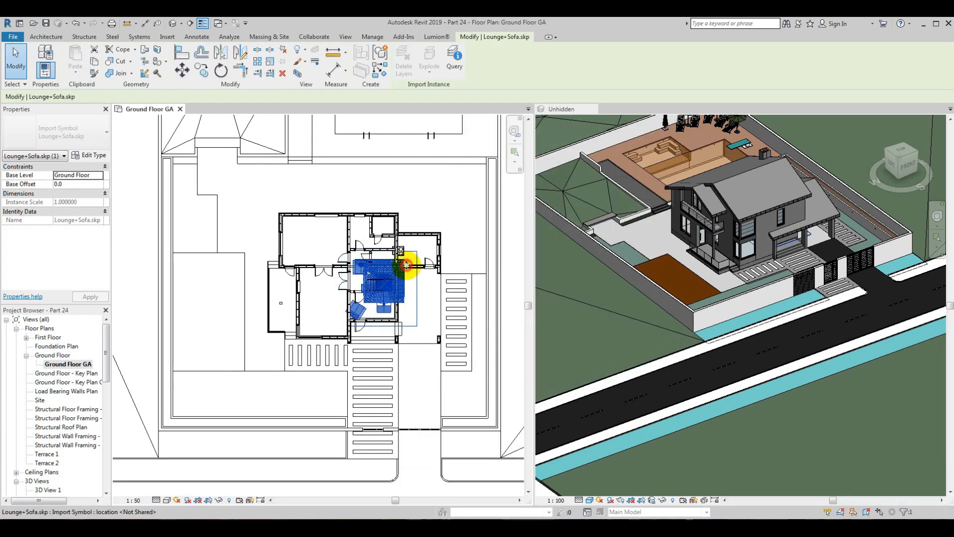
left_click_drag(211, 291, 212, 288)
middle_click_drag(769, 331, 716, 366, "shift")
scroll(663, 258, "up", 3)
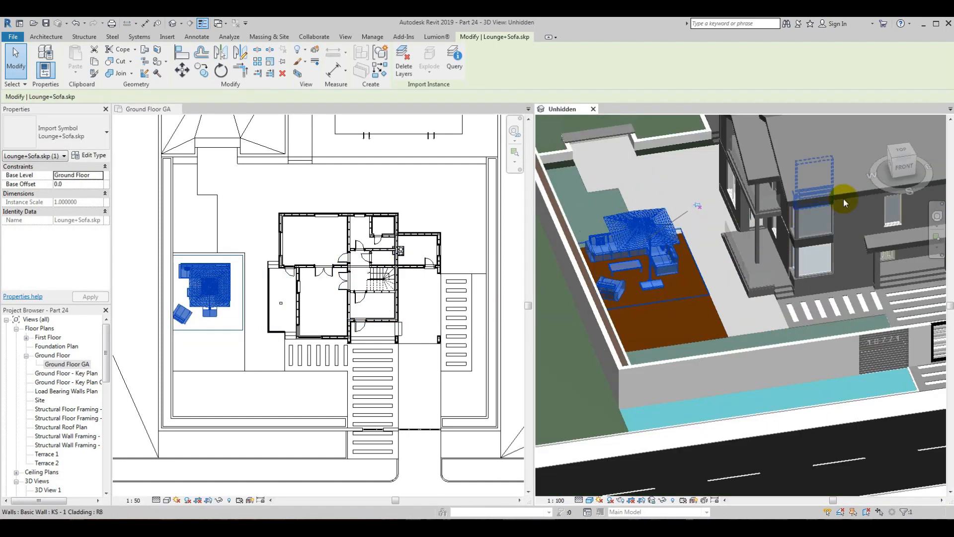
left_click(691, 337)
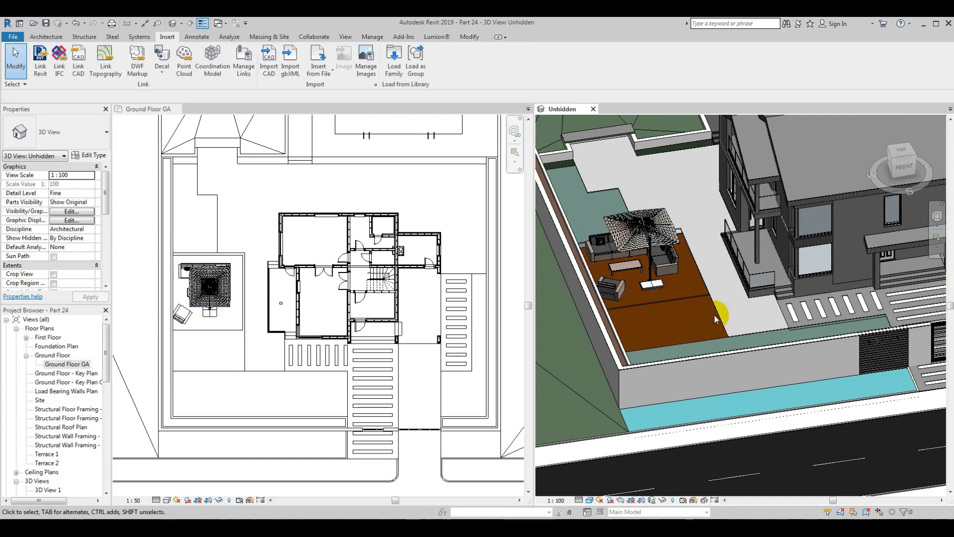
Step: Temporarily isolate the lounge set and the timber floor in the Unhidden 3D view
left_click(678, 267, "ctrl")
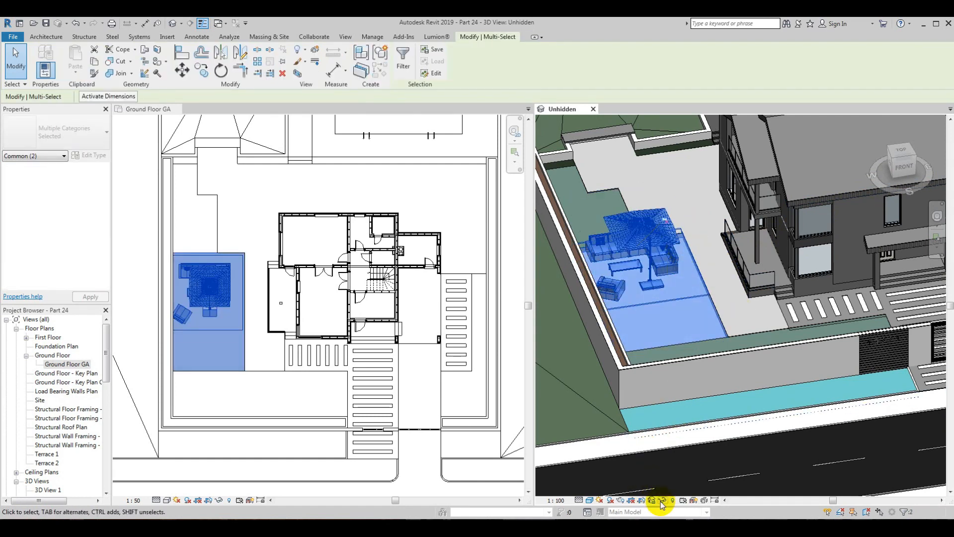
left_click(690, 465)
left_click(716, 415)
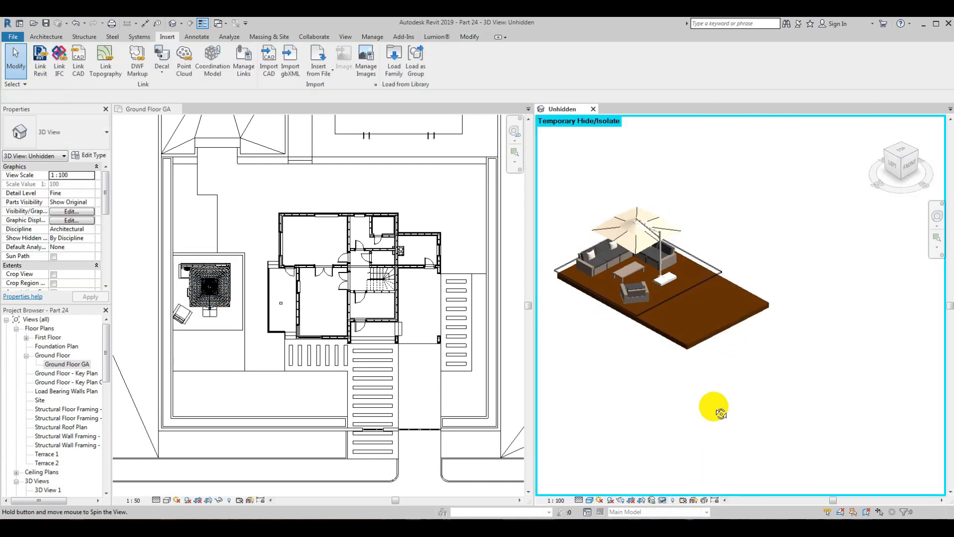
scroll(603, 319, "up", 6)
Step: Move the lounge set in the Ground Floor GA plan so the sofa's outer corner meets the timber floor's rear corner beside the boundary wall
left_click(608, 326)
scroll(628, 335, "down", 8)
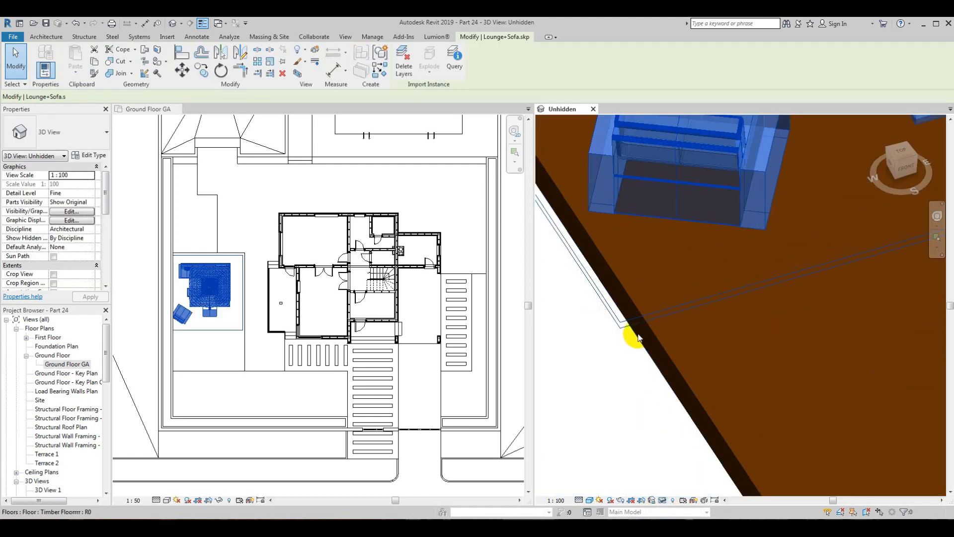
left_click(906, 155)
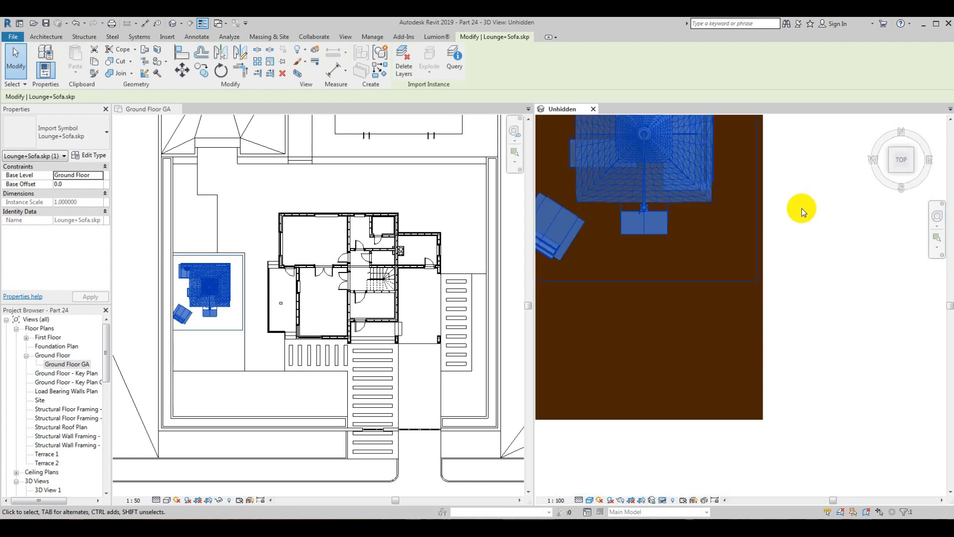
scroll(197, 282, "up", 6)
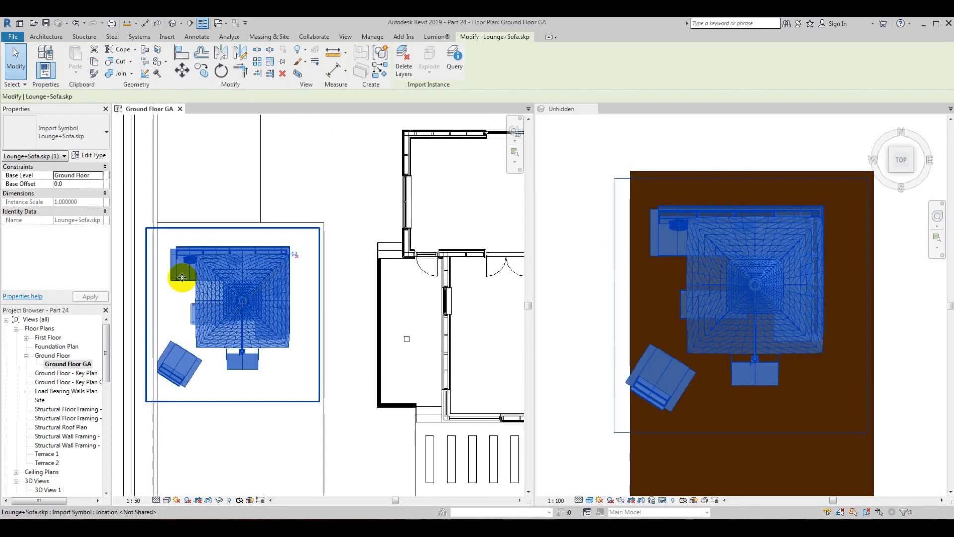
scroll(220, 264, "down", 4)
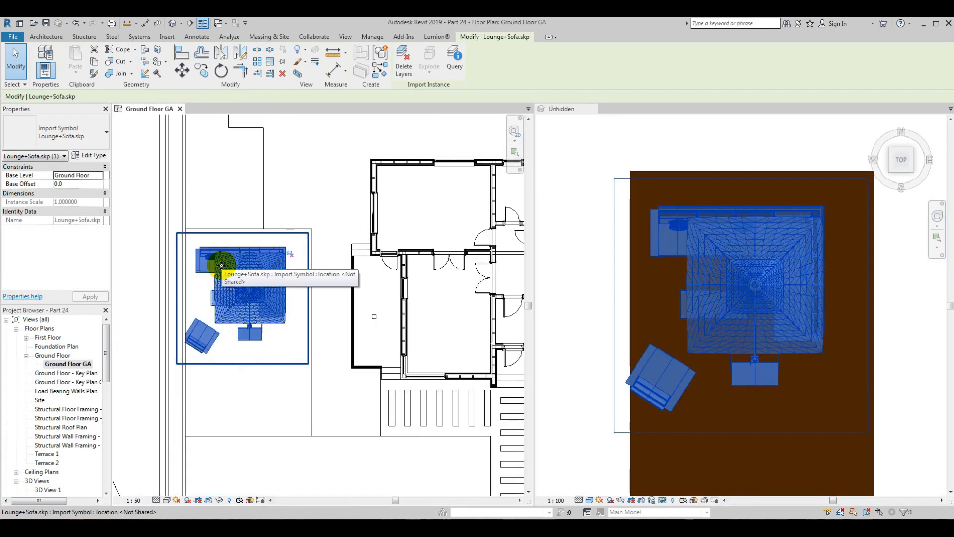
scroll(221, 265, "up", 4)
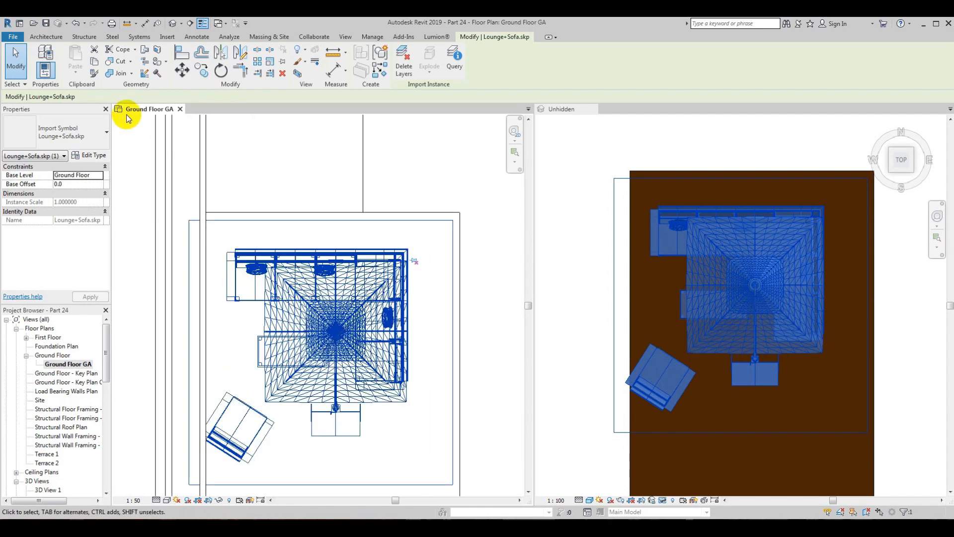
left_click(190, 69)
scroll(266, 275, "up", 5)
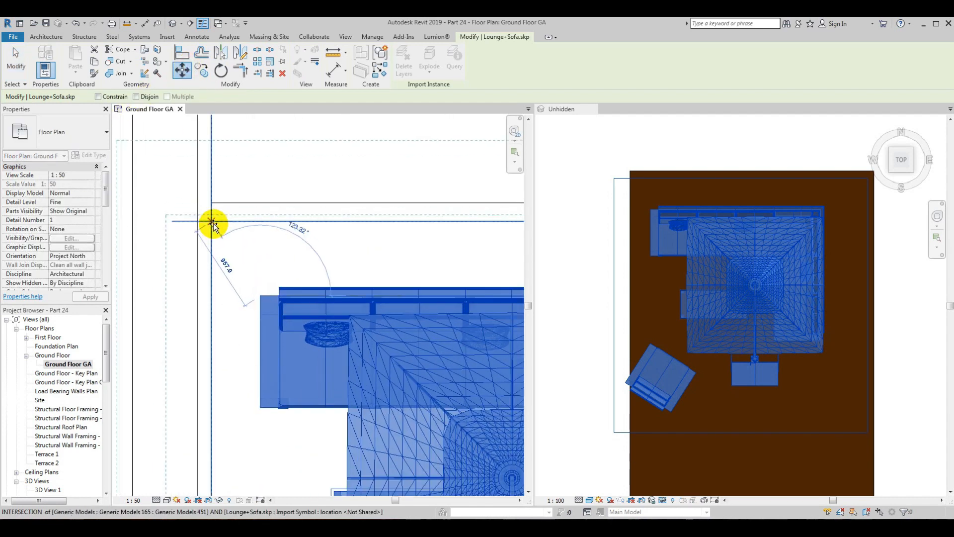
left_click(231, 232)
scroll(225, 226, "down", 4)
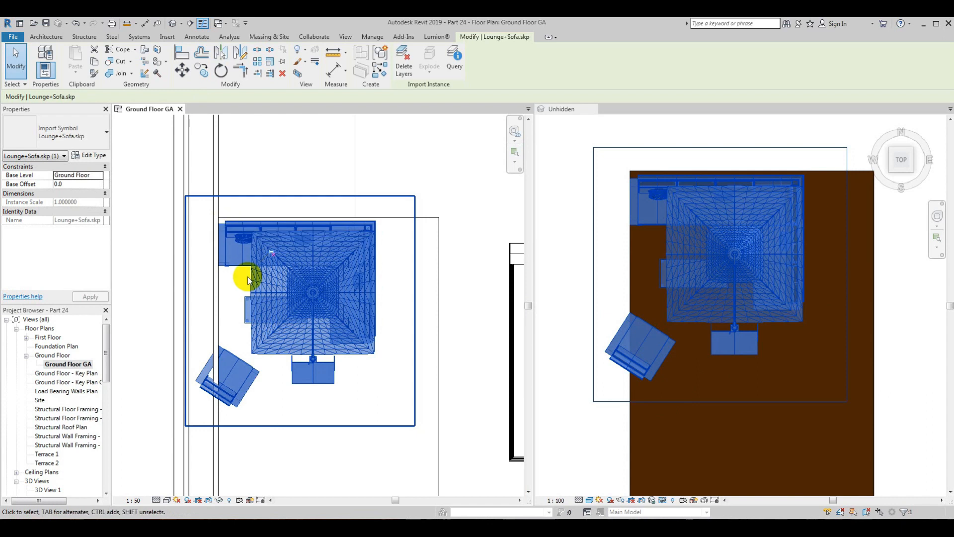
scroll(706, 283, "down", 6)
middle_click_drag(426, 327, 250, 315)
left_click(160, 144)
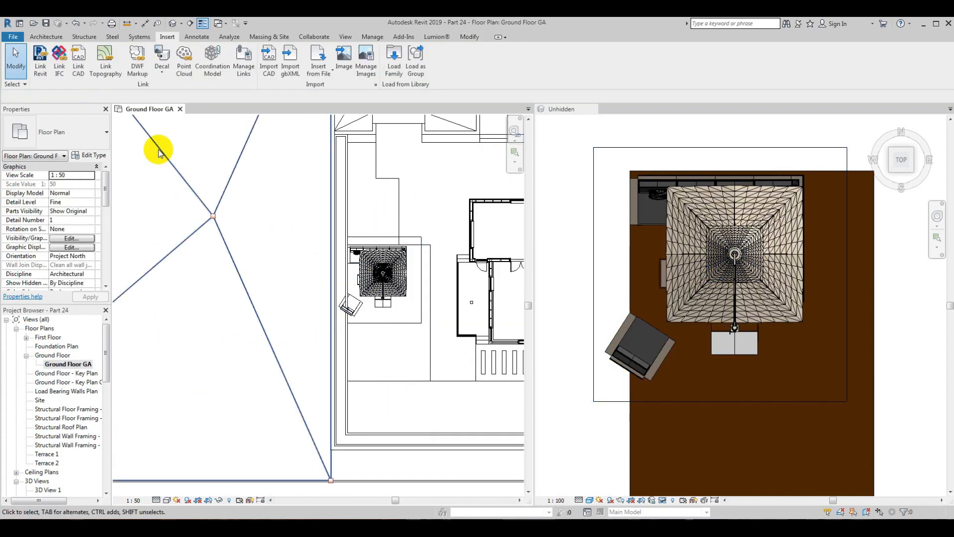
Step: Examine in 3D how the sofa, table, umbrella and armchair sit relative to the edges of the timber floor
left_click(657, 286)
scroll(699, 344, "down", 3)
middle_click_drag(699, 344, 804, 247, "shift")
scroll(696, 343, "up", 3)
middle_click_drag(668, 363, 714, 337)
left_click(368, 264)
scroll(368, 264, "up", 4)
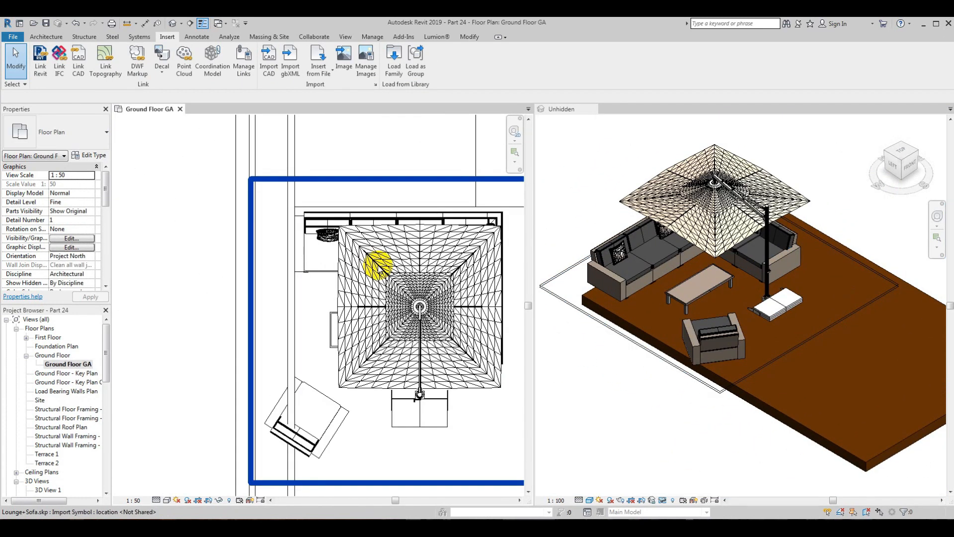
left_click(705, 385)
scroll(718, 419, "up", 4)
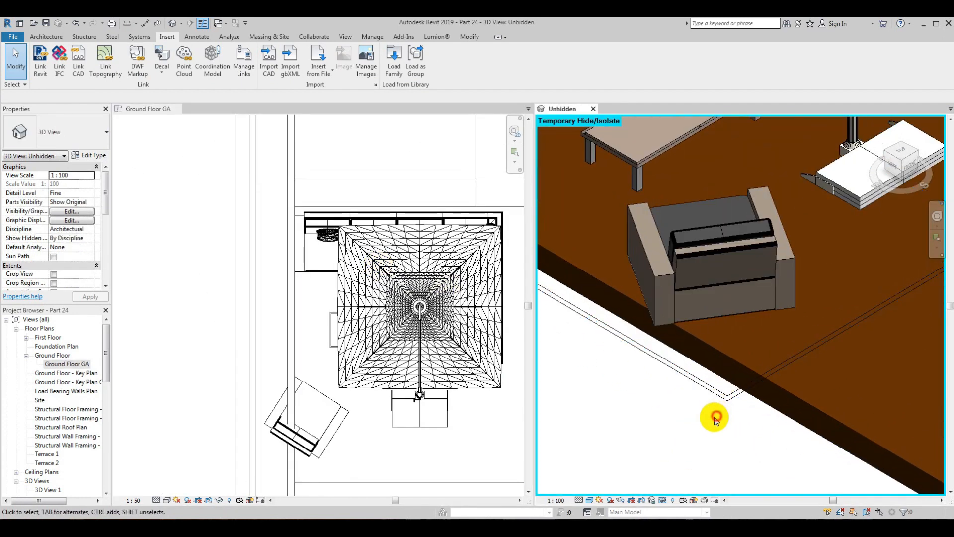
scroll(685, 414, "down", 4)
middle_click_drag(690, 390, 641, 385, "shift")
scroll(653, 311, "down", 2)
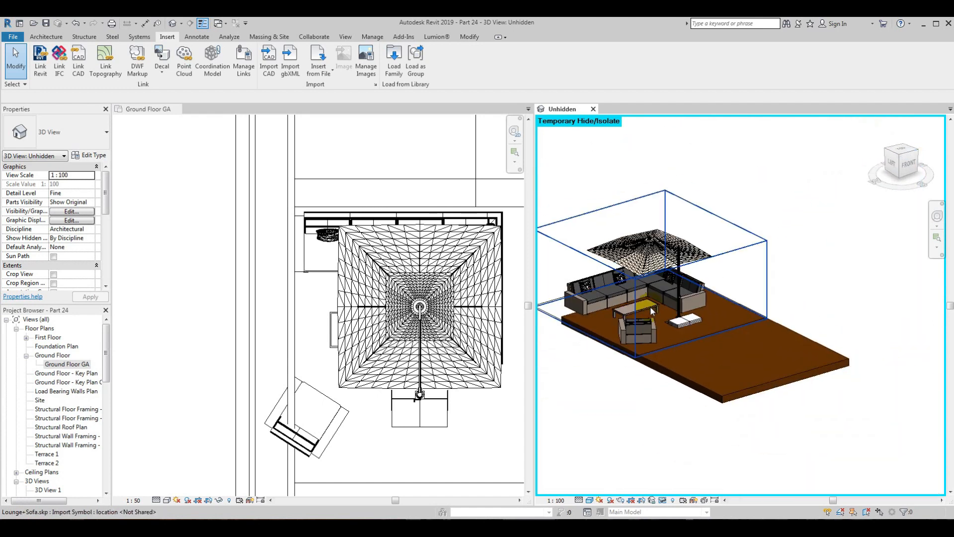
middle_click_drag(360, 334, 317, 277)
scroll(579, 328, "down", 2)
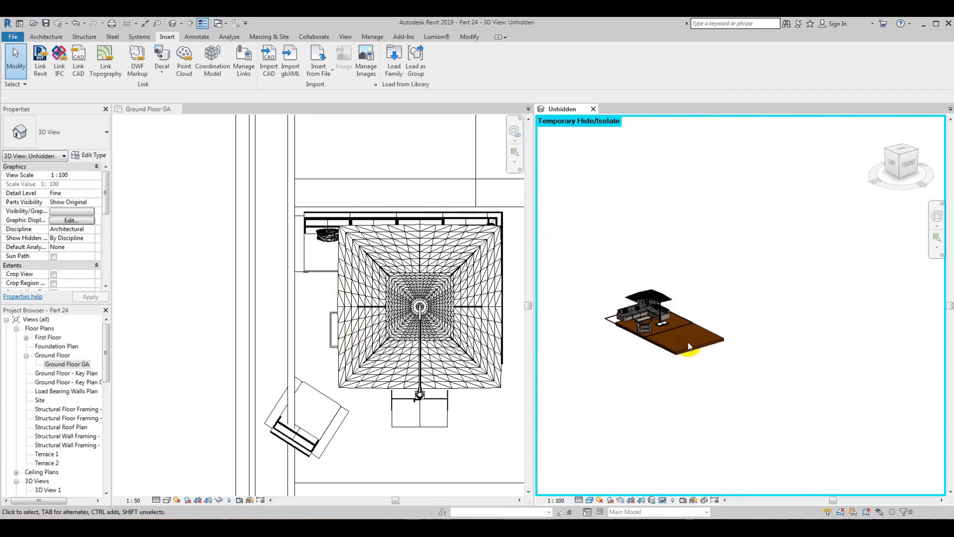
scroll(689, 346, "up", 3)
scroll(393, 348, "down", 3)
scroll(326, 320, "down", 2)
Step: Mirror the lounge set without a copy about a horizontal axis through the middle of the timber floor
left_click(354, 317)
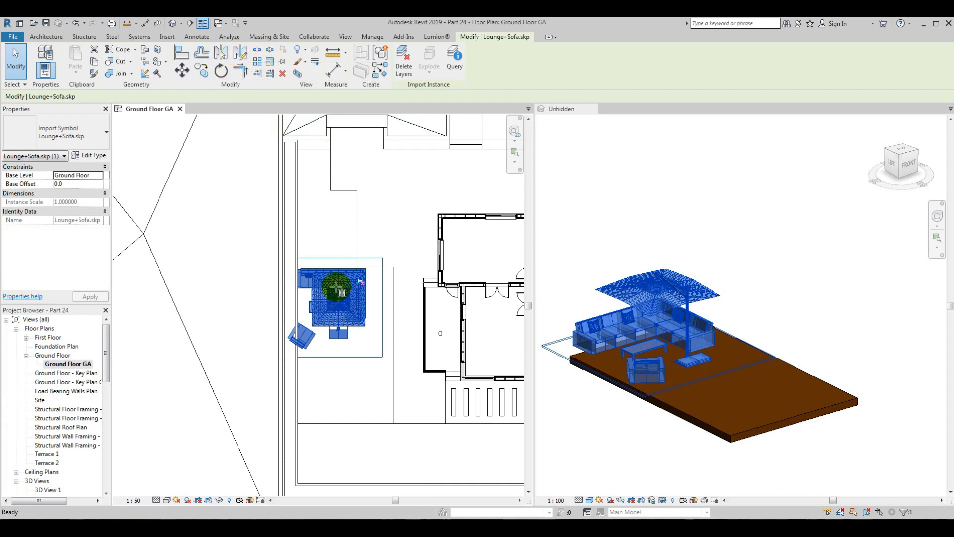
key("d")
key("m")
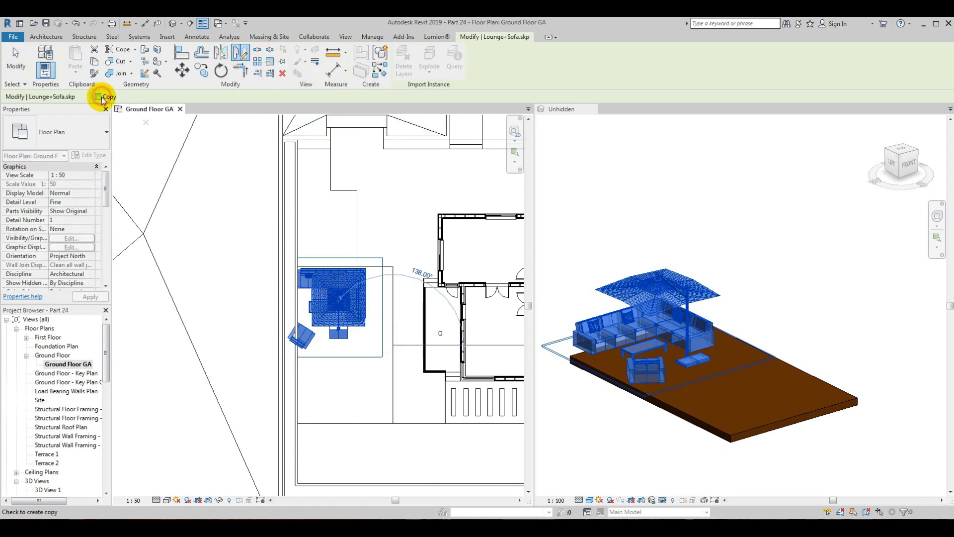
left_click(413, 347)
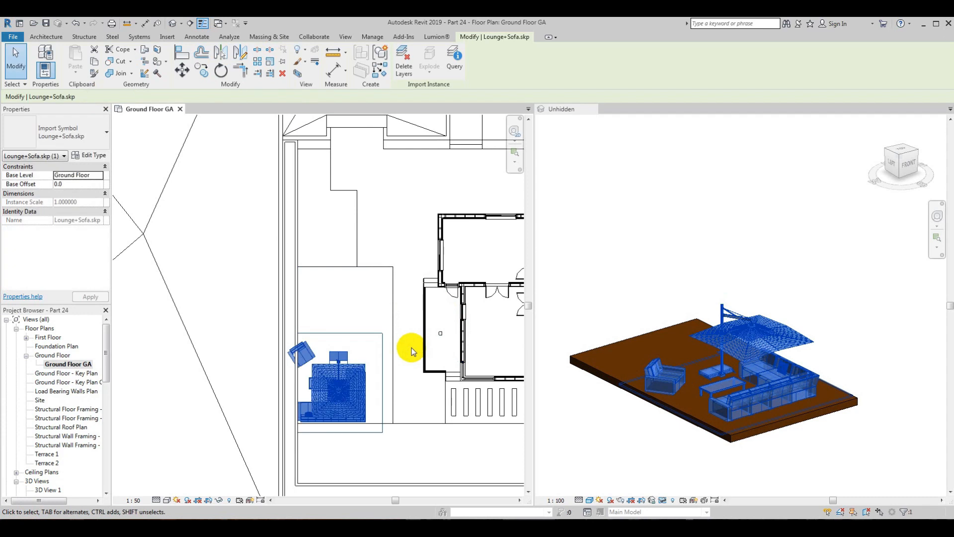
Step: Examine the mirrored lounge set's position and height relative to the timber floor from several angles
scroll(318, 413, "up", 5)
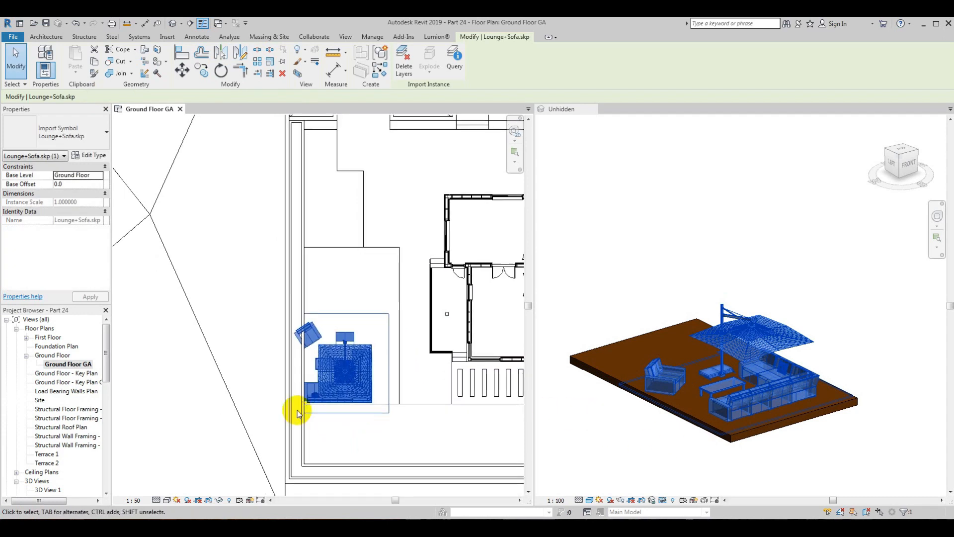
middle_click(666, 456)
middle_click_drag(666, 456, 836, 465, "shift")
scroll(721, 343, "up", 2)
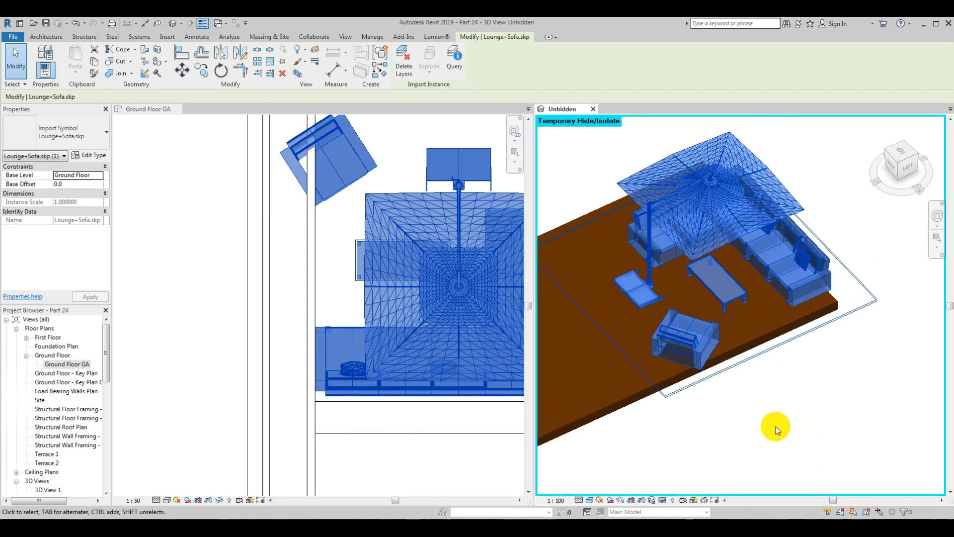
left_click(776, 426)
scroll(776, 394, "down", 3)
middle_click_drag(763, 379, 616, 429, "shift")
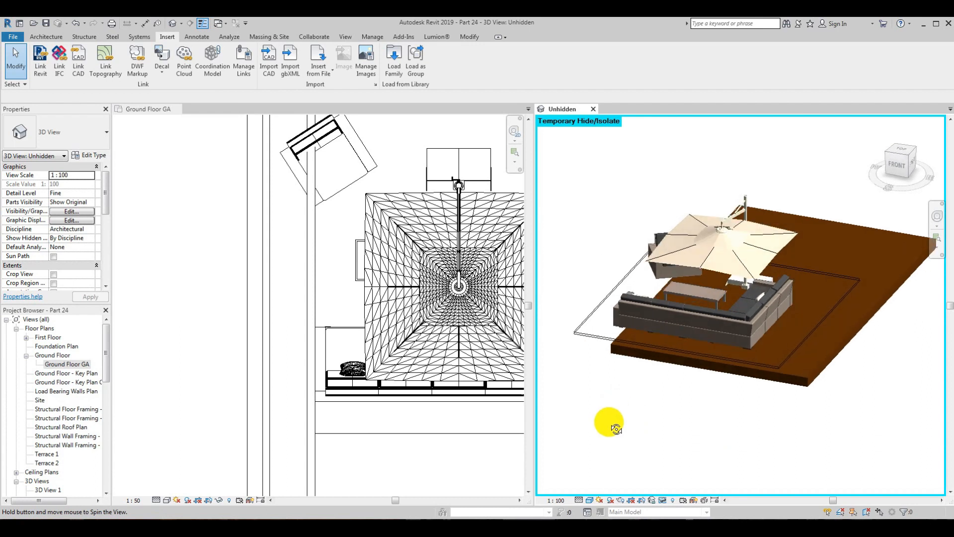
scroll(596, 335, "up", 2)
scroll(604, 368, "down", 2)
middle_click_drag(607, 368, 774, 345, "shift")
Step: Move the lounge set vertically in the left side view so its base rests on the timber floor's top surface
left_click(834, 315)
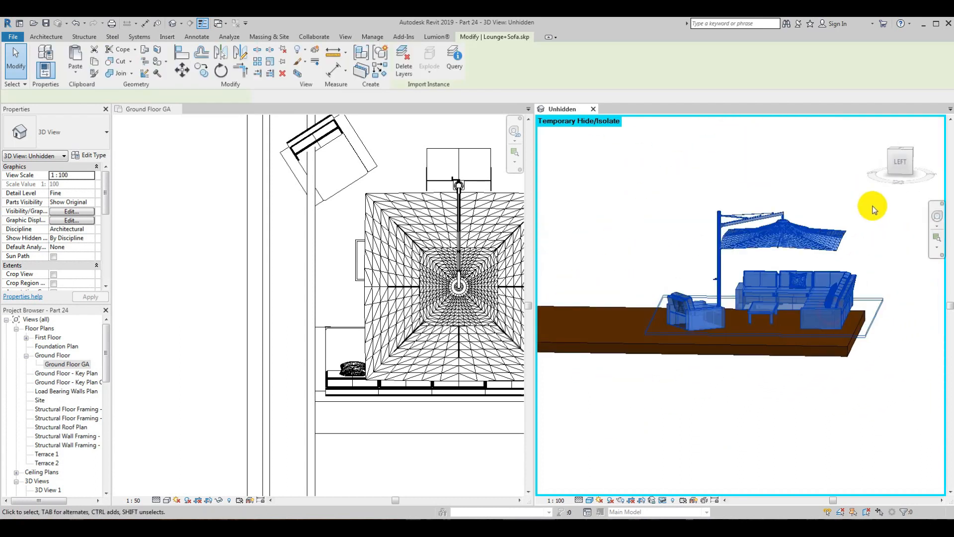
left_click(904, 162)
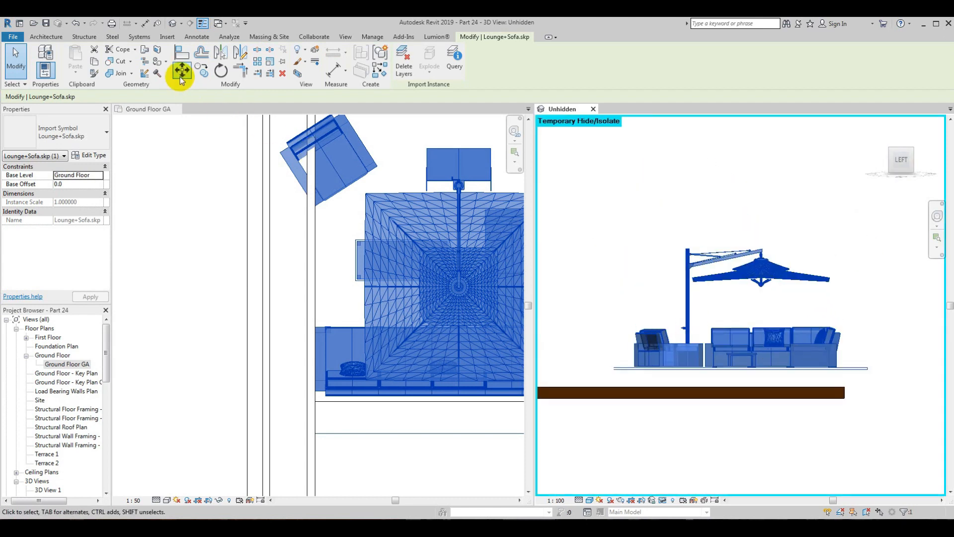
scroll(735, 389, "up", 6)
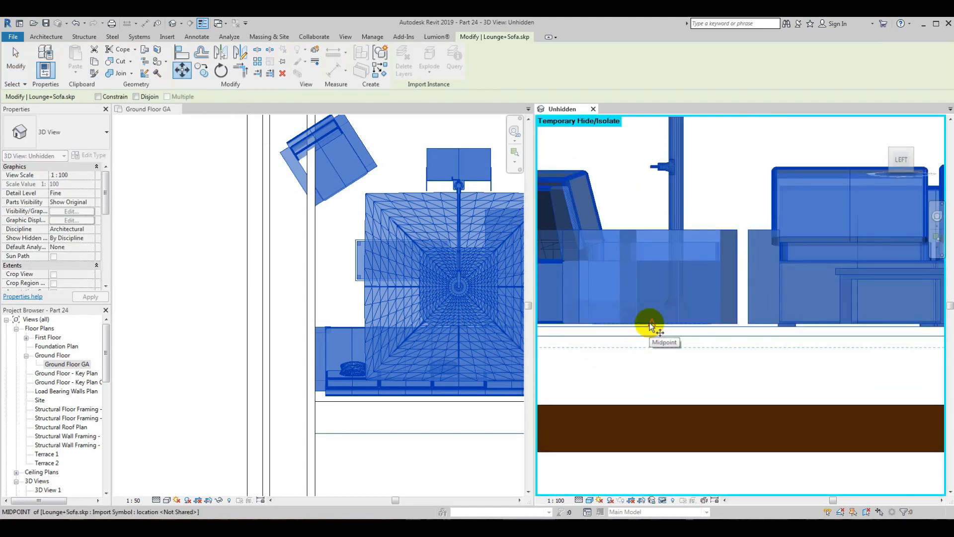
left_click(654, 402)
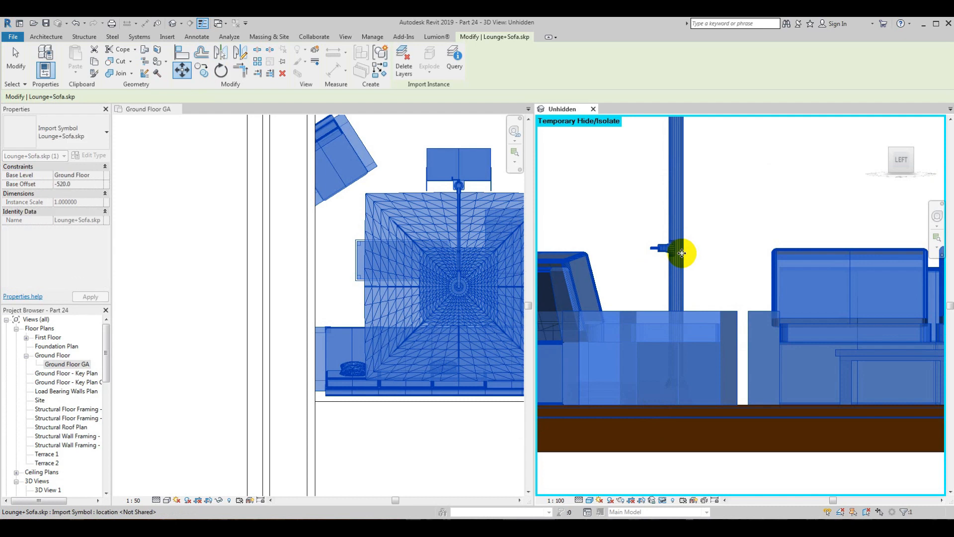
scroll(796, 351, "down", 5)
middle_click_drag(795, 351, 750, 411, "shift")
left_click(838, 422)
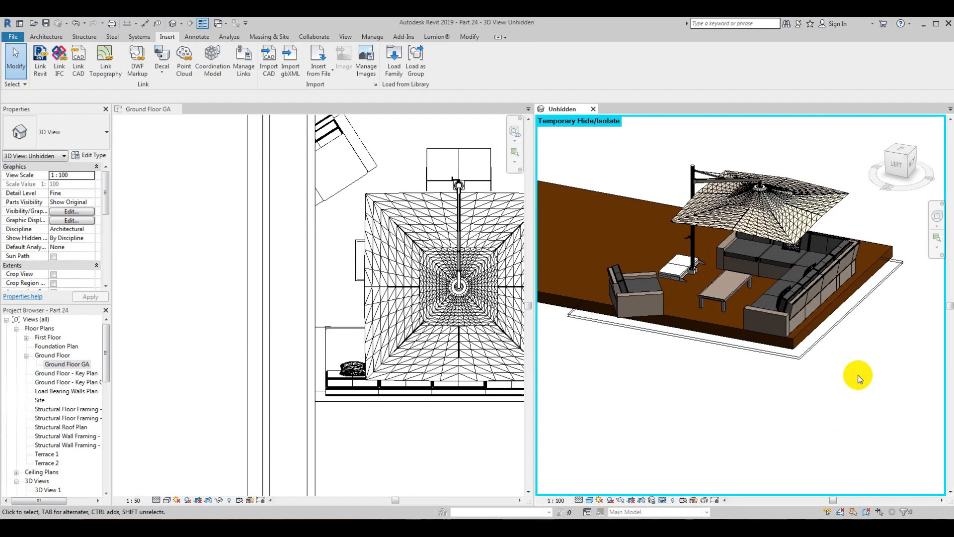
Step: Nudge the lounge set upward in the front view until its feet clear the timber floor
middle_click_drag(858, 375, 655, 397, "shift")
scroll(750, 328, "up", 6)
left_click(723, 307)
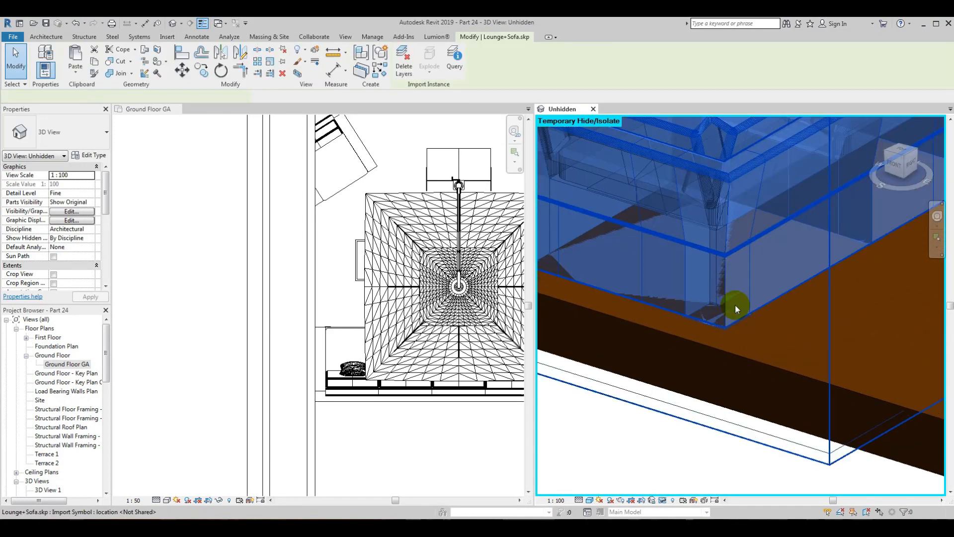
scroll(735, 305, "down", 5)
scroll(862, 223, "down", 2)
scroll(861, 223, "down", 2)
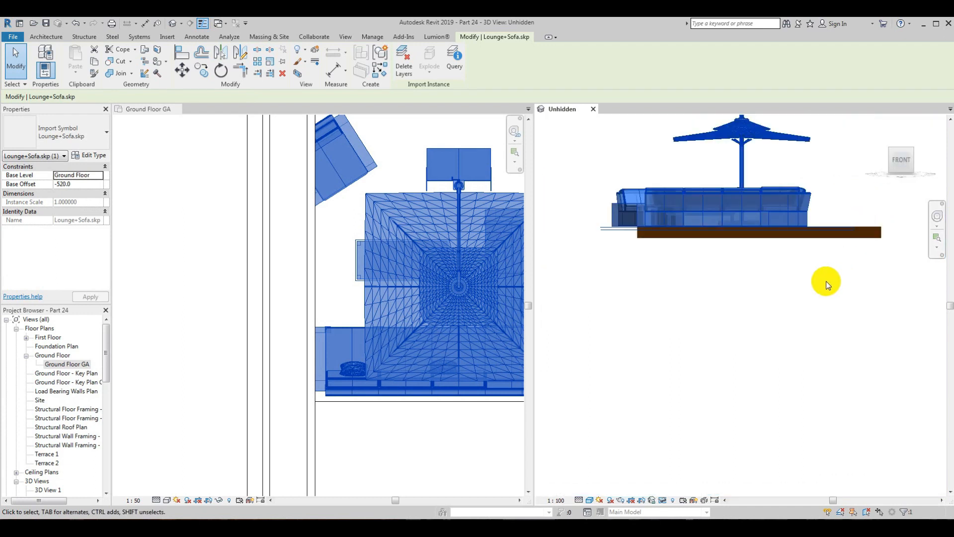
scroll(661, 368, "up", 6)
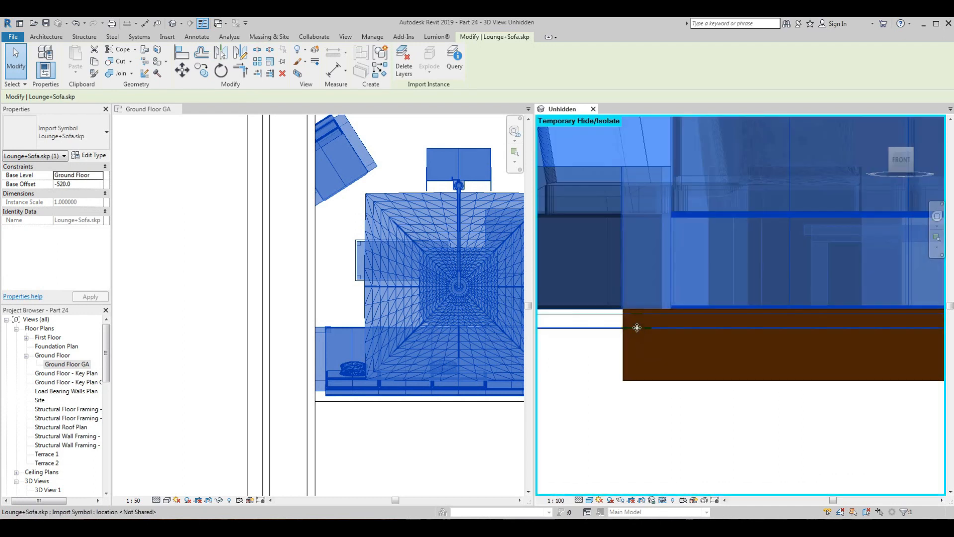
key("Up")
key("Up")
key("Up")
key("Up")
key("Up")
key("Up")
key("Up")
key("Up")
key("Up")
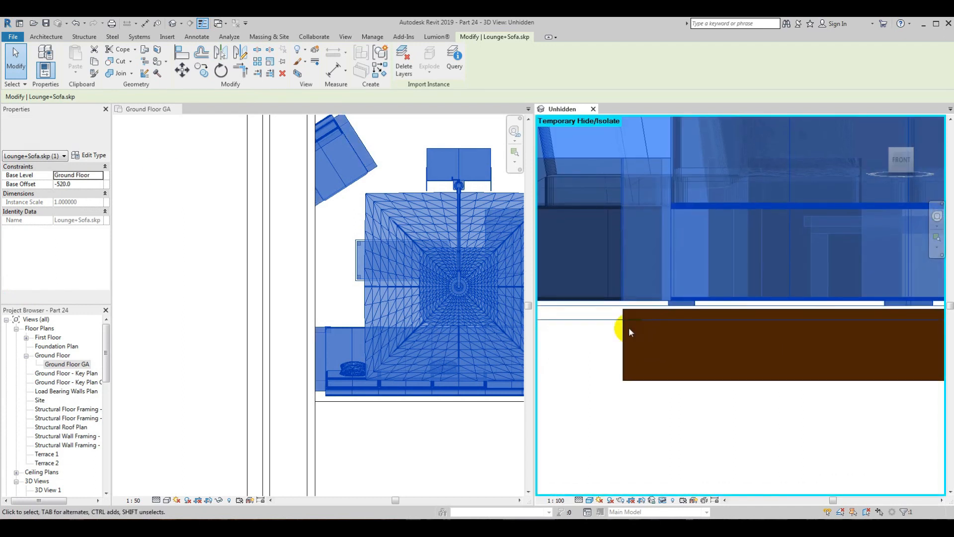
Step: Move the lounge set vertically in the front view so its feet meet the timber floor's top surface
scroll(678, 302, "up", 4)
left_click(681, 306)
left_click(682, 325)
scroll(683, 262, "down", 5)
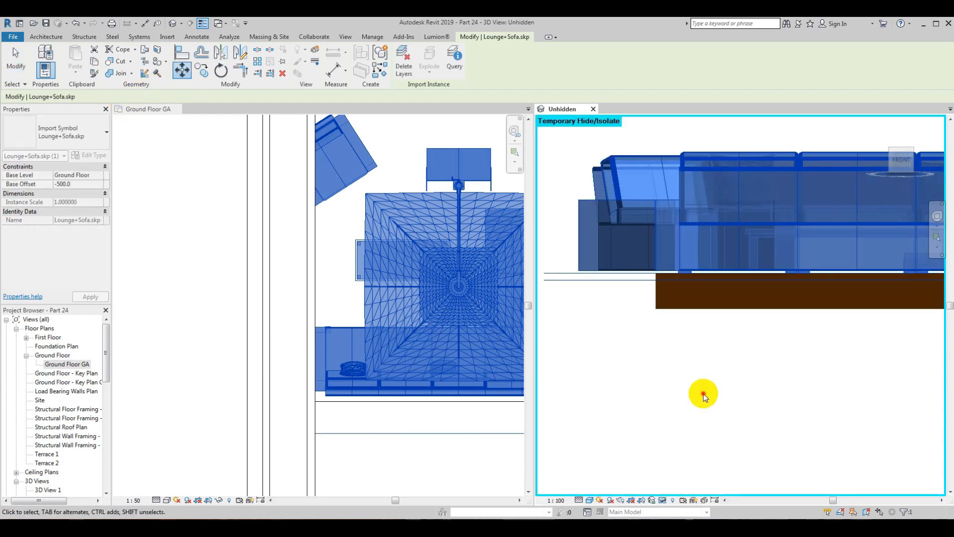
left_click(703, 393)
middle_click_drag(695, 372, 823, 404, "shift")
scroll(699, 286, "up", 4)
mouse_move(691, 279)
middle_mouse_down("shift")
mouse_move(658, 221)
mouse_move(663, 237)
mouse_move(660, 224)
mouse_move(611, 256)
middle_mouse_up("shift")
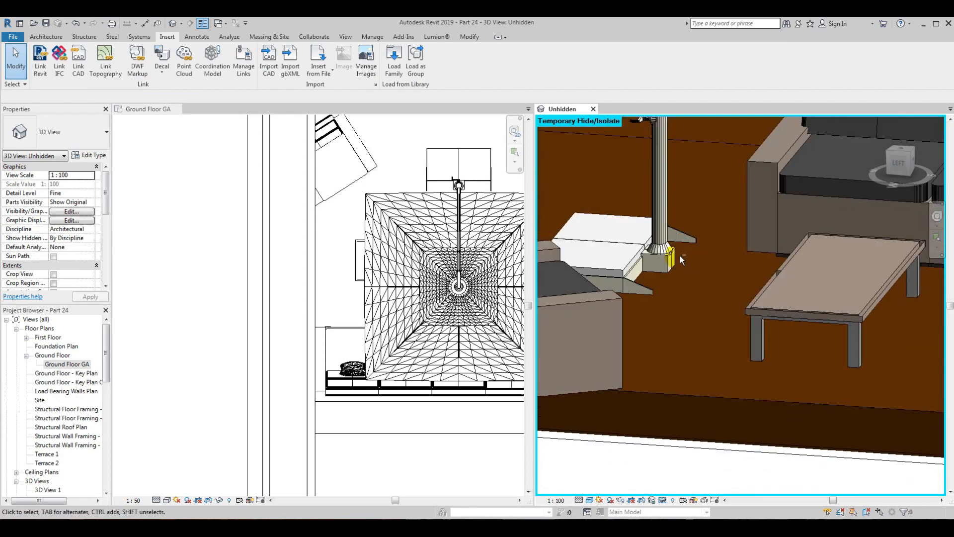
scroll(609, 263, "down", 4)
Step: Move the lounge set down in the left view so the bottom of the furniture bodies aligns with the timber floor's top surface
left_click(623, 269)
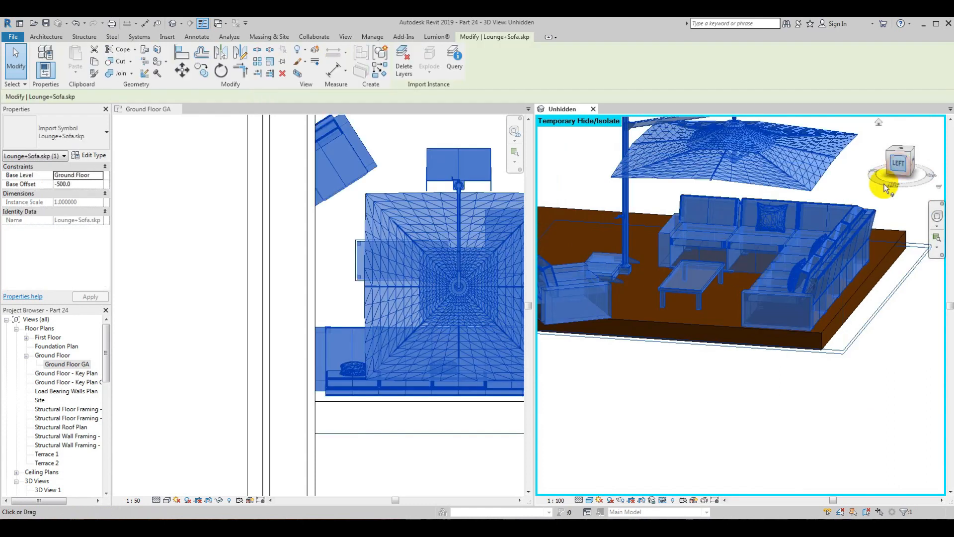
left_click(889, 183)
scroll(724, 386, "up", 5)
scroll(735, 387, "up", 1)
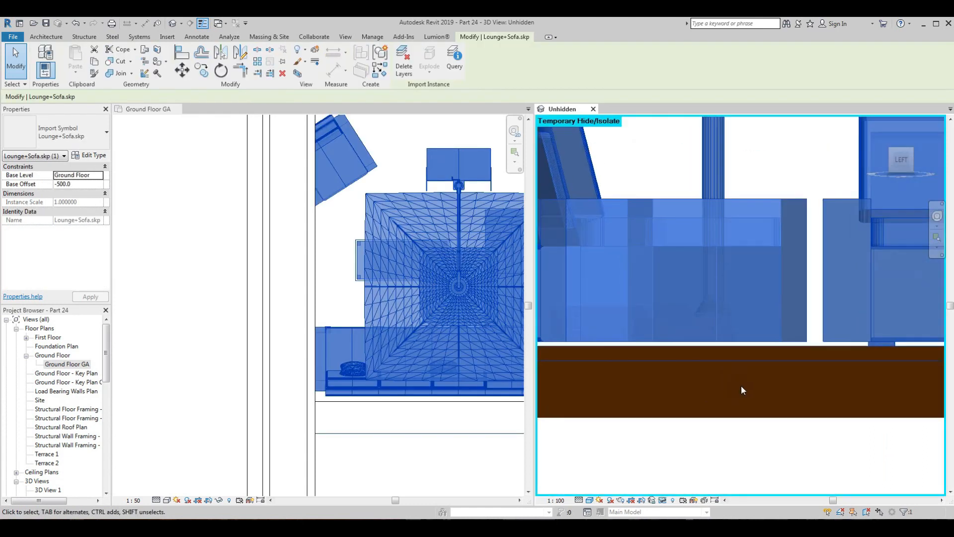
scroll(830, 352, "up", 5)
scroll(790, 346, "down", 8)
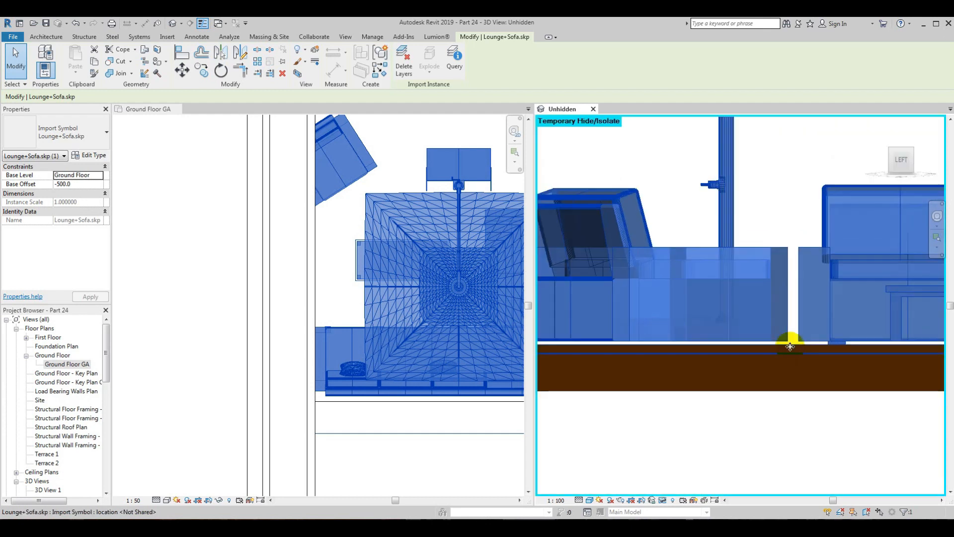
middle_click_drag(718, 273, 675, 246)
left_click(183, 71)
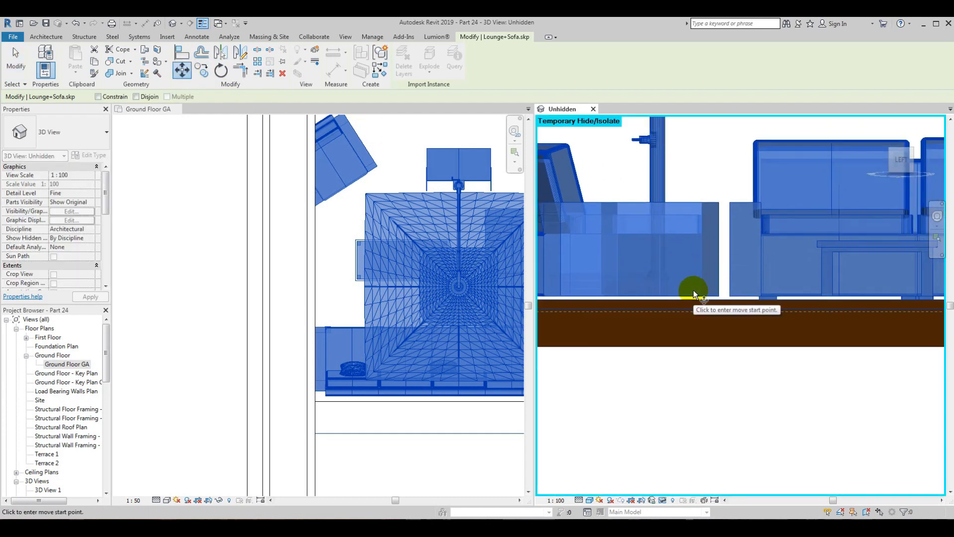
scroll(691, 296, "up", 3)
left_click(691, 296)
left_click(689, 301)
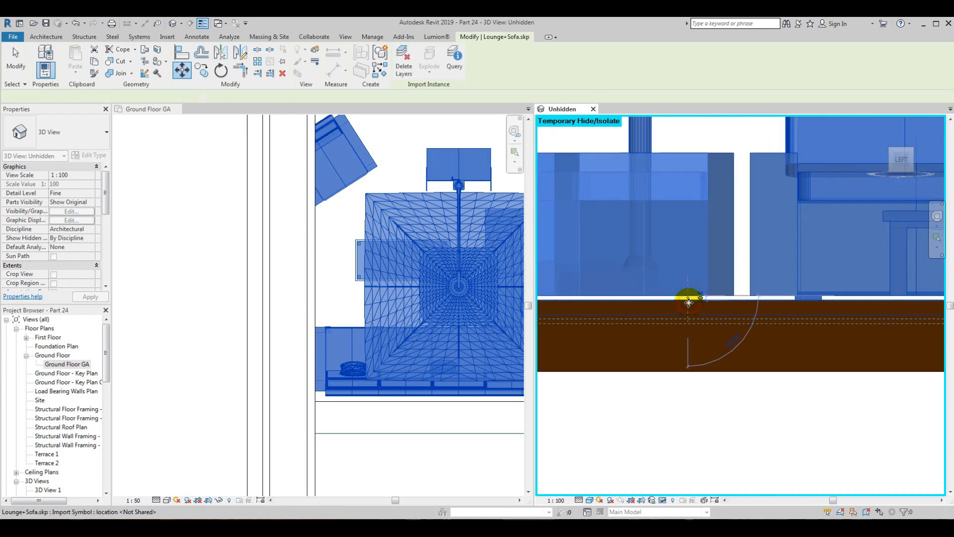
left_click(740, 378)
Step: Reset the temporary hide/isolate in the 3D view so the whole house model is displayed
scroll(718, 287, "down", 4)
middle_click_drag(718, 286, 784, 404, "shift")
left_click(893, 156)
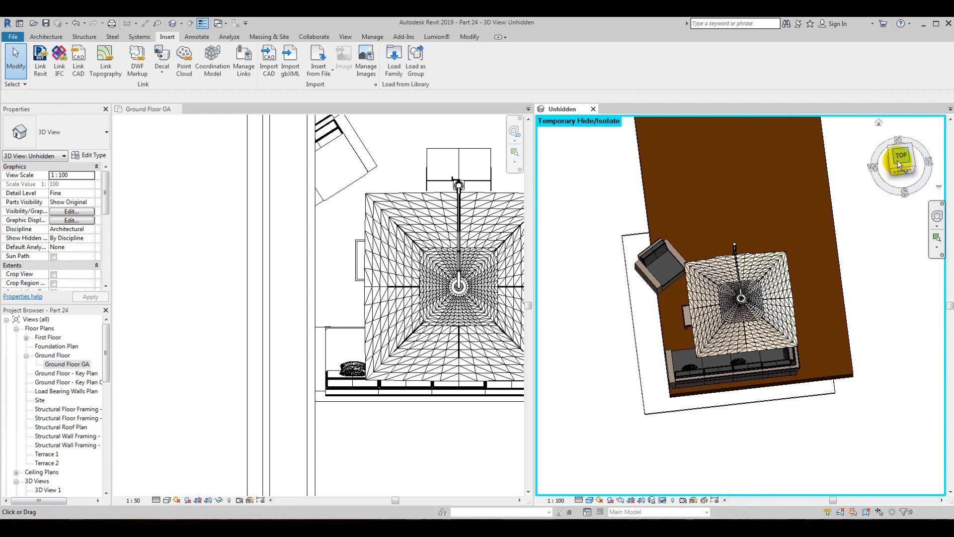
scroll(748, 318, "up", 3)
scroll(748, 314, "down", 4)
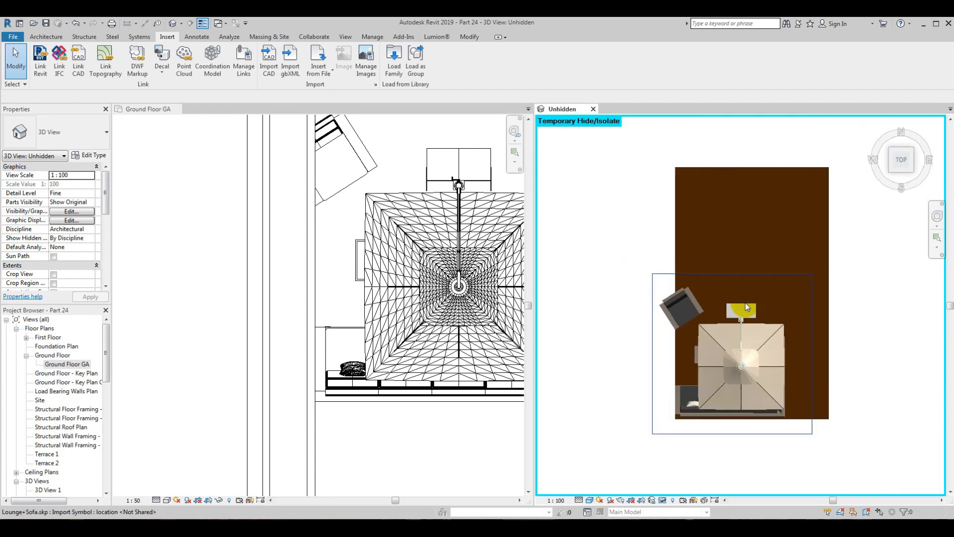
middle_click_drag(749, 324, 833, 194, "shift")
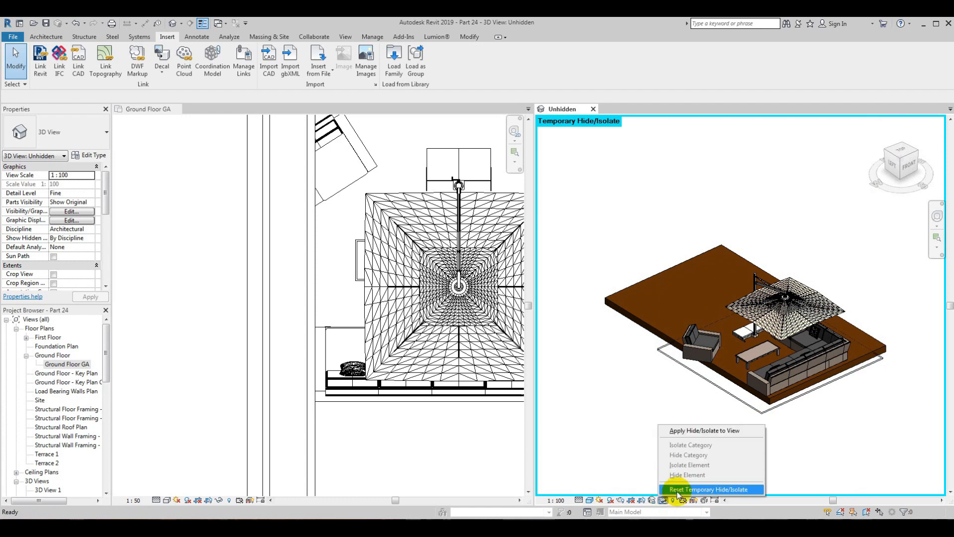
middle_click_drag(645, 403, 671, 470, "shift")
left_click(701, 489)
Step: Nudge the lounge set toward the north-east in plan, clear of the timber floor's west and south edges
middle_click_drag(714, 437, 761, 437, "shift")
middle_click_drag(366, 226, 327, 311)
middle_click_drag(713, 392, 701, 448, "shift")
scroll(777, 330, "up", 3)
left_click(701, 449)
scroll(640, 411, "down", 4)
middle_click_drag(596, 407, 642, 396)
scroll(663, 398, "up", 3)
scroll(281, 336, "down", 2)
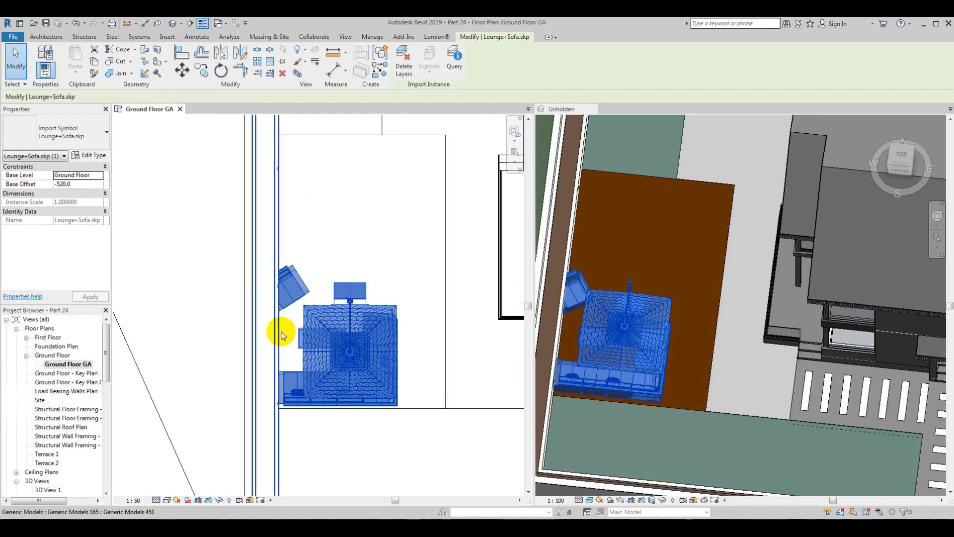
key("Right")
key("Right")
key("Right")
key("Right")
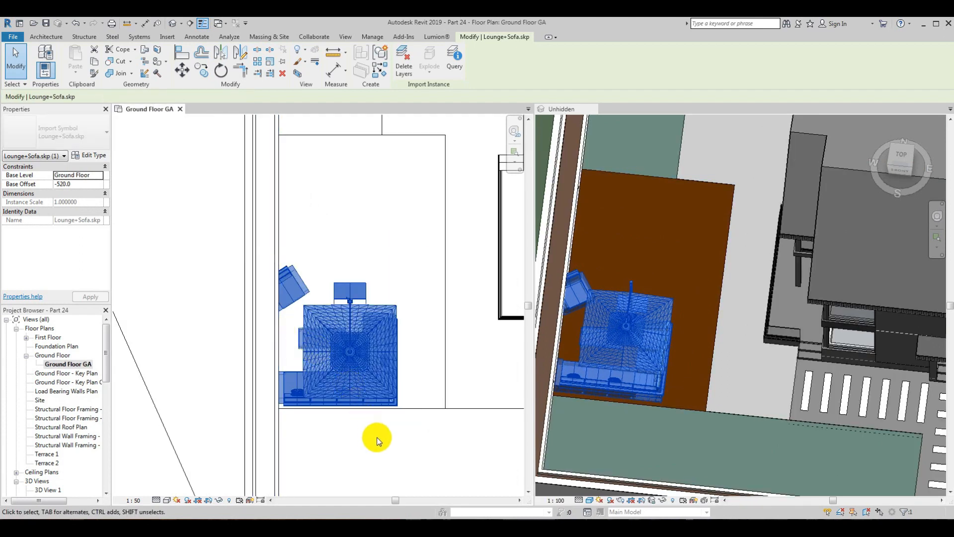
key("Right")
key("Right")
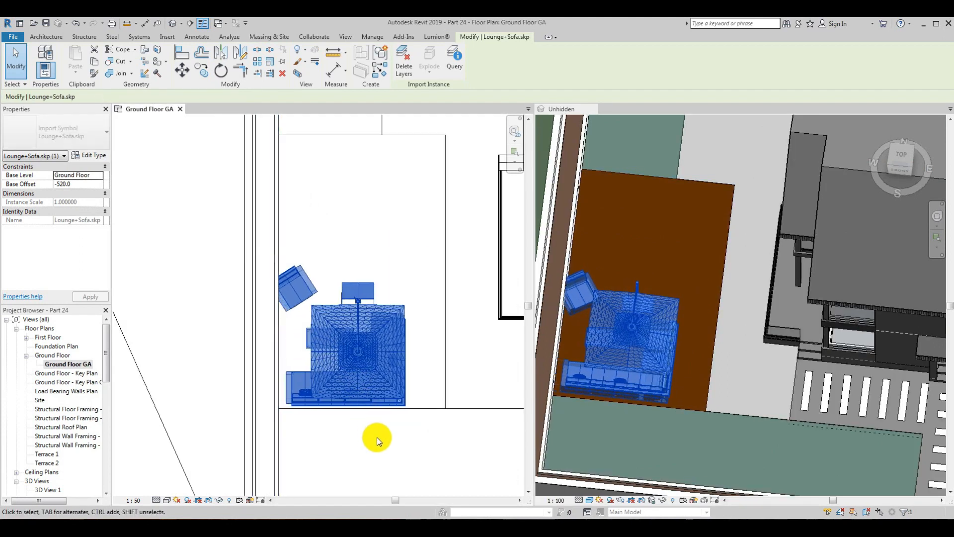
key("Up")
key("Right")
key("Up")
key("Right")
key("Right")
key("Right")
key("Up")
key("Up")
key("Right")
key("Right")
key("Right")
key("Up")
key("Up")
key("Right")
key("Up")
key("Right")
key("Up")
key("Up")
key("Right")
key("Up")
key("Right")
key("Right")
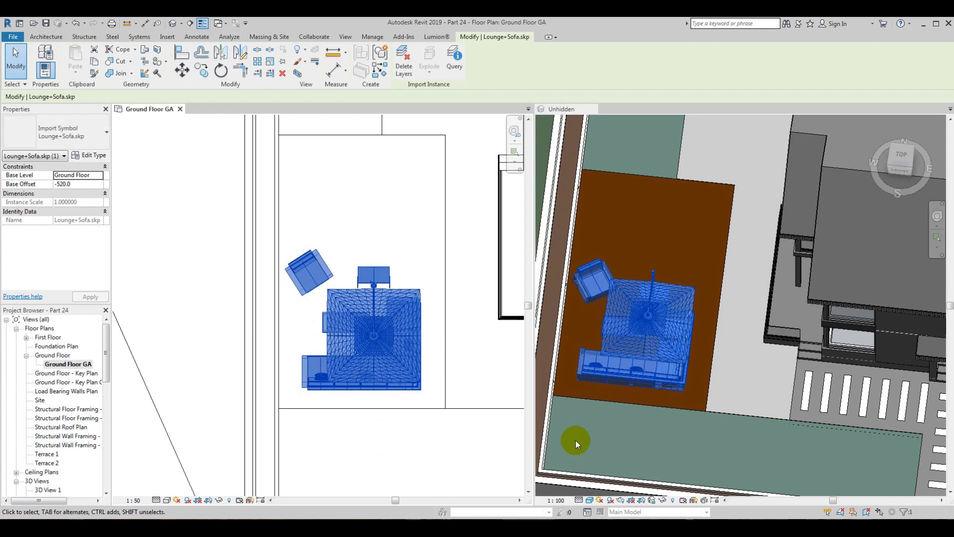
left_click(649, 259)
Step: Mirror the lounge set without a copy about a vertical axis drawn through the middle of the timber floor in plan
scroll(635, 247, "down", 2)
scroll(645, 335, "up", 5)
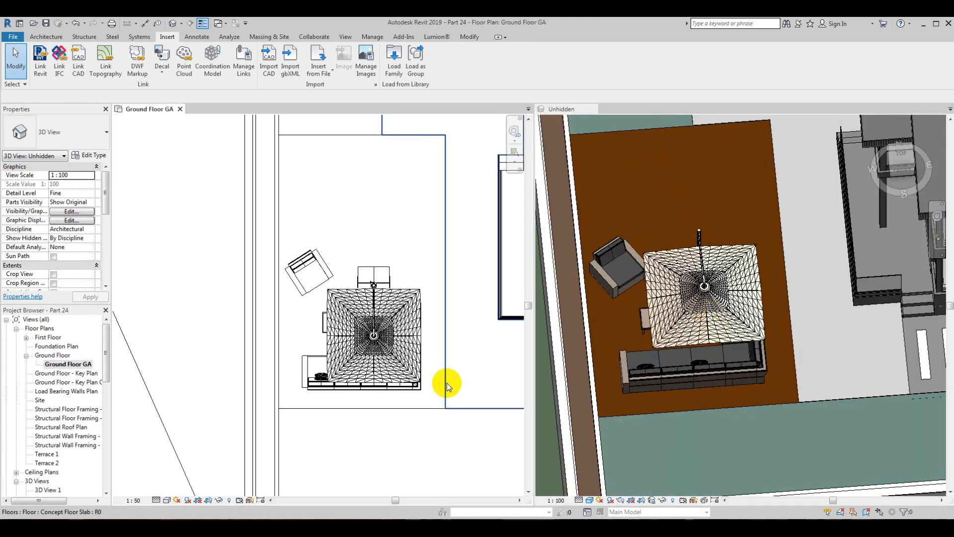
left_click(446, 383)
key("d")
key("m")
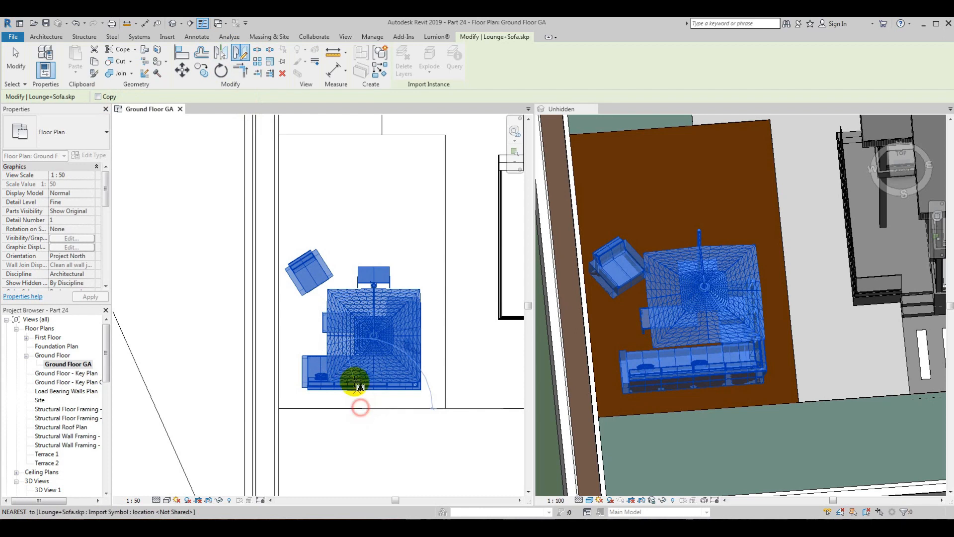
left_click(363, 237)
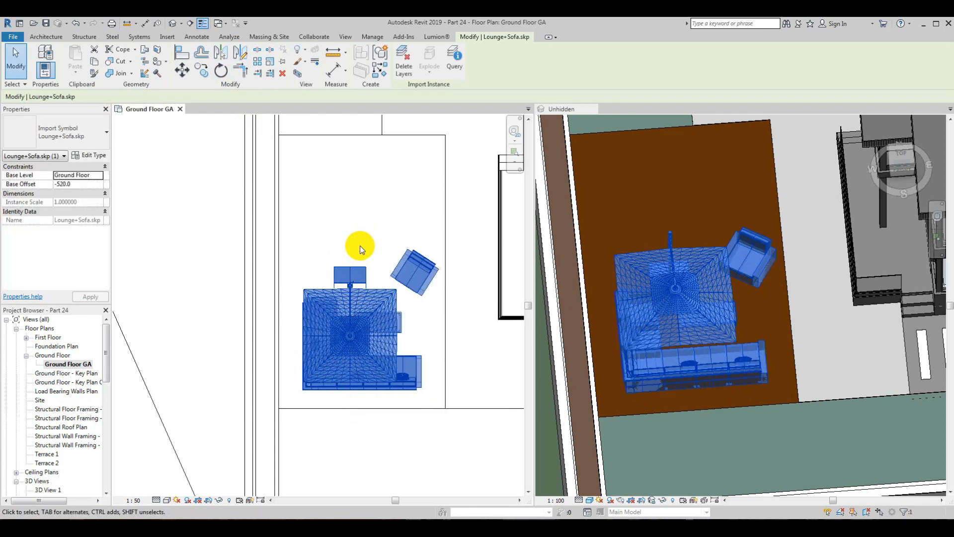
left_click(327, 223)
Step: Move the lounge set horizontally in plan so the sofa's outer side aligns with the timber floor's west edge
left_click(715, 309)
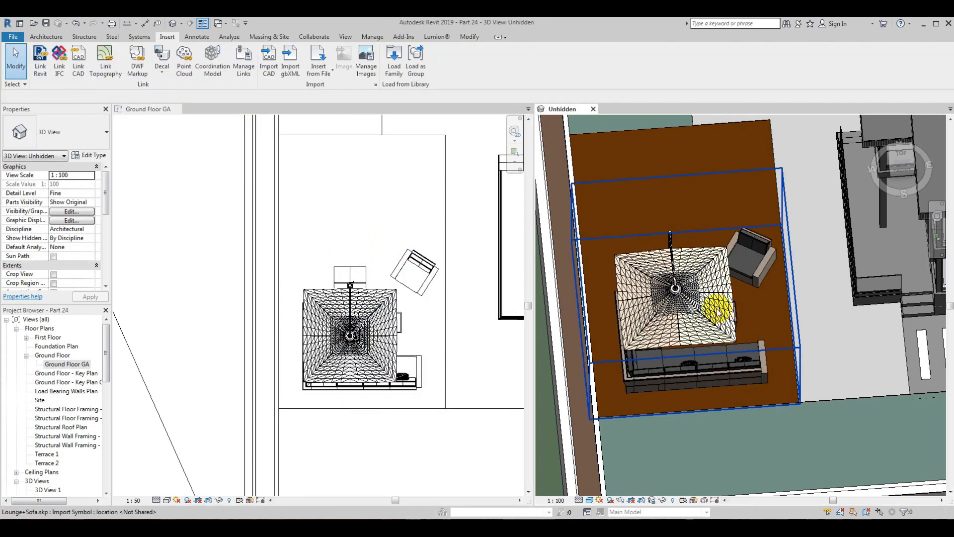
left_click(718, 312)
scroll(365, 331, "down", 2)
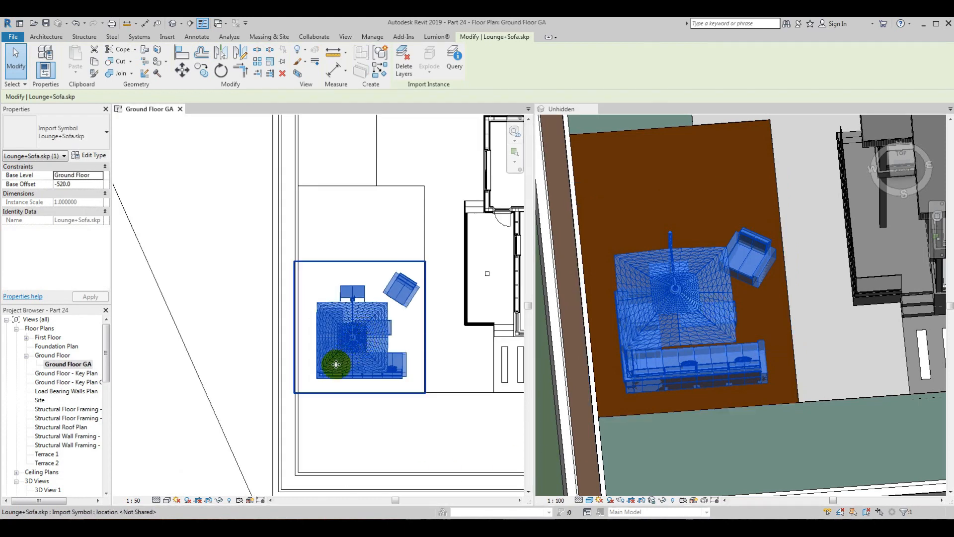
scroll(328, 366, "up", 2)
scroll(288, 270, "up", 2)
left_click(181, 76)
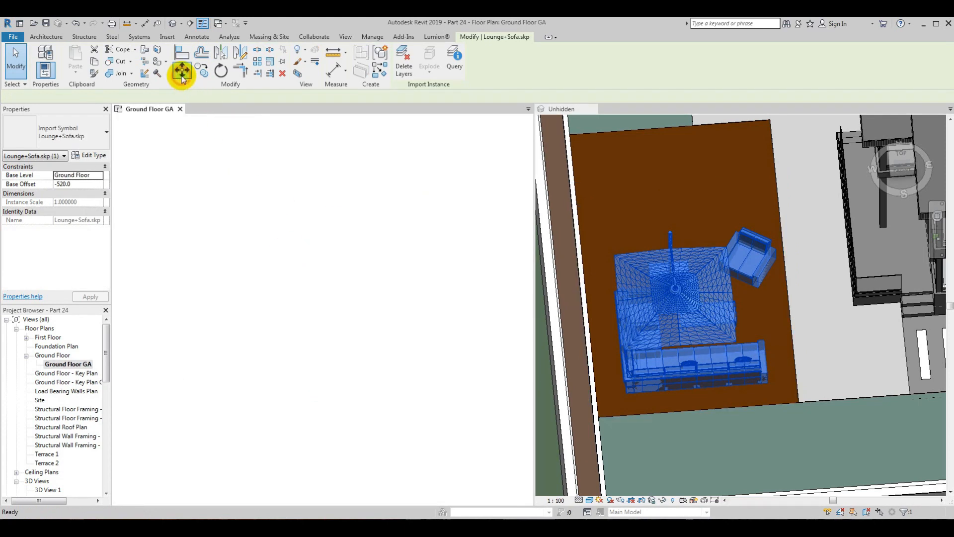
left_click(323, 251)
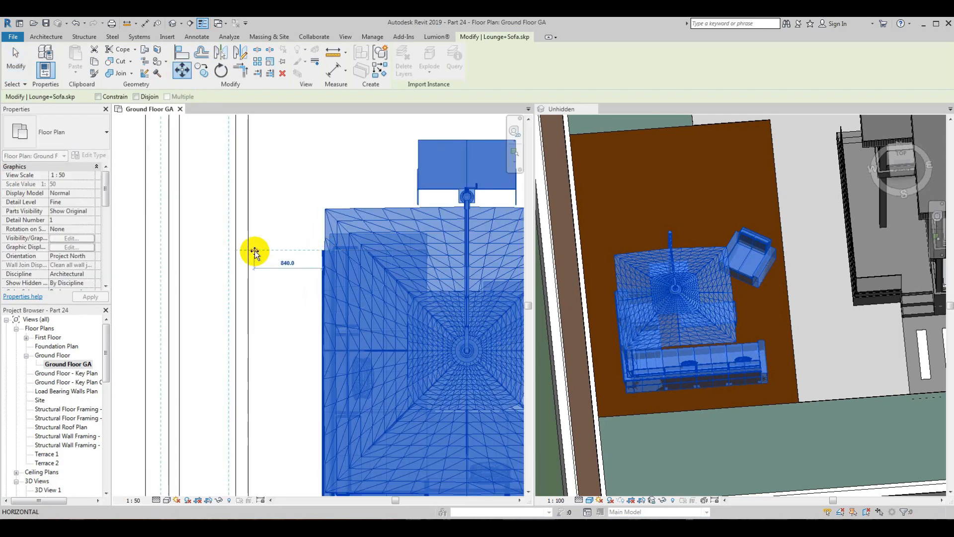
left_click(249, 251)
scroll(320, 230, "down", 2)
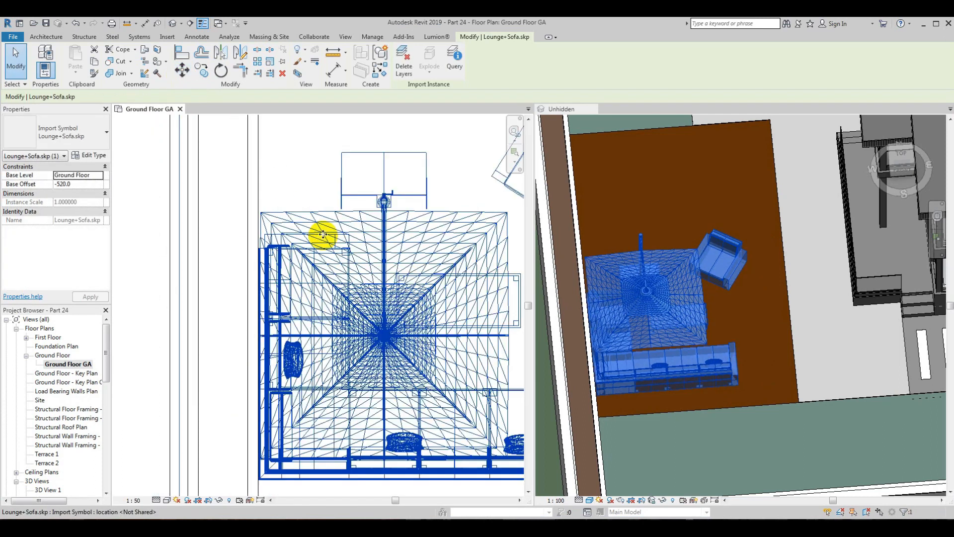
scroll(167, 144, "down", 2)
Step: Examine the lounge set's placement on the timber floor in the 3D view and the ground floor plan
middle_click_drag(726, 419, 631, 330, "shift")
left_click(631, 330)
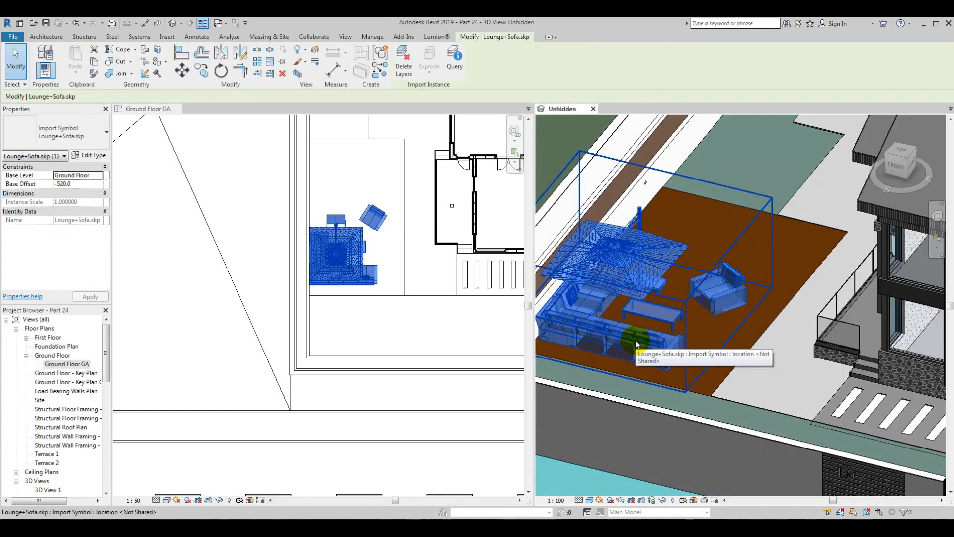
left_click(16, 59)
scroll(716, 348, "down", 1)
middle_click_drag(716, 348, 708, 390, "shift")
left_click(348, 387)
middle_click_drag(370, 249, 327, 310)
scroll(330, 213, "up", 2)
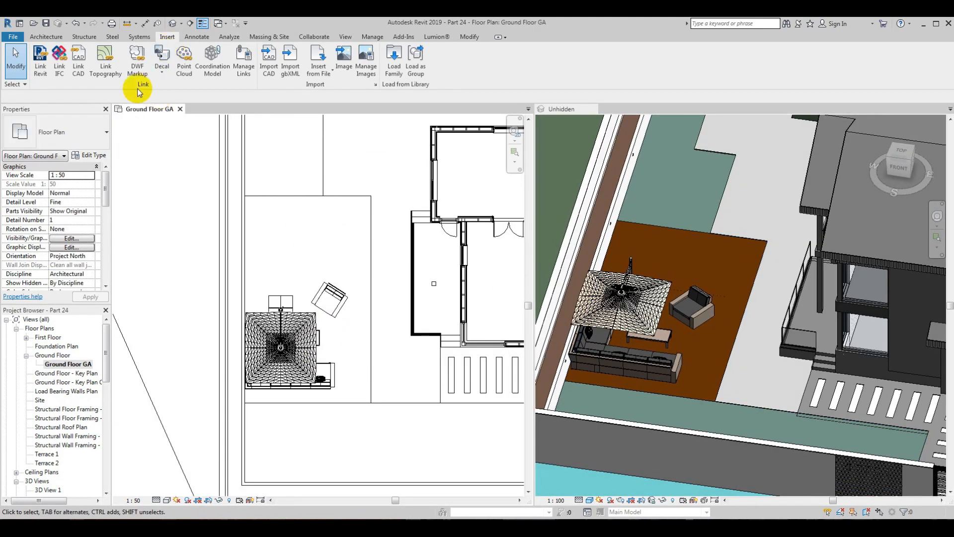
Step: Link the SketchUp file Outdoor Table and Chairs.skp at Ground Floor with Auto - Origin to Origin positioning and Orient to View
left_click(78, 60)
left_click(405, 185)
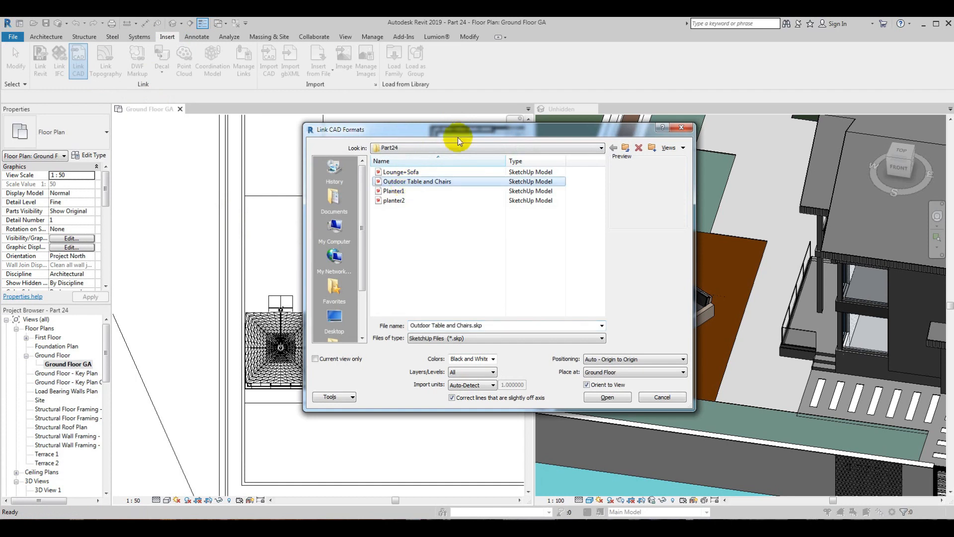
left_click_drag(460, 134, 383, 132)
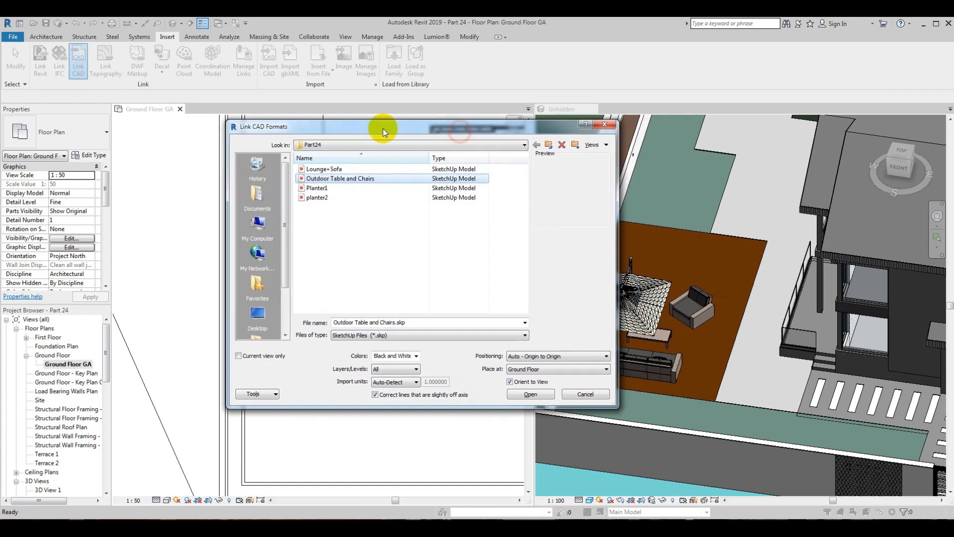
left_click(532, 395)
Step: Relocate the linked outdoor table and chairs onto the timber floor, north of the lounge set in plan
scroll(352, 268, "down", 2)
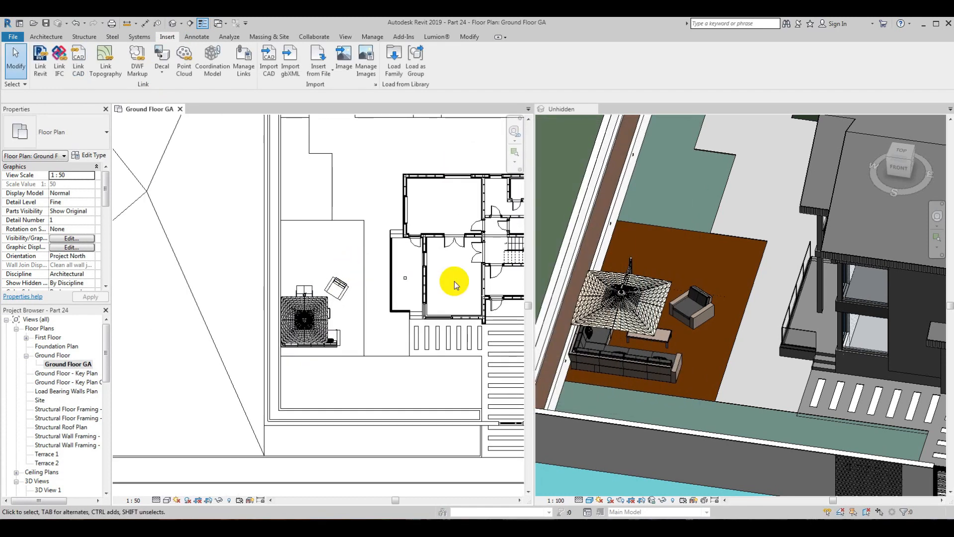
middle_click_drag(453, 284, 331, 293)
scroll(362, 273, "down", 4)
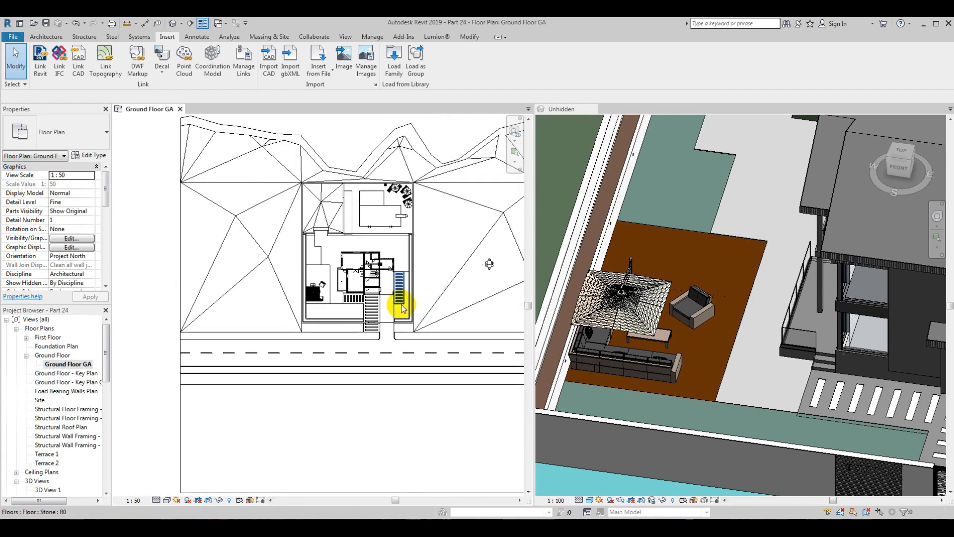
left_click(489, 264)
scroll(502, 251, "up", 3)
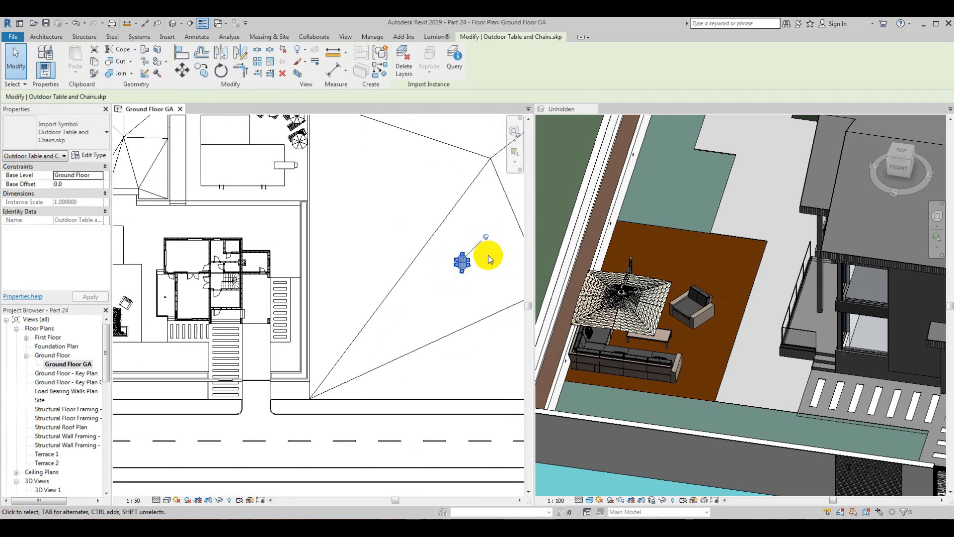
scroll(485, 244, "down", 2)
left_click_drag(467, 257, 242, 270)
scroll(241, 270, "up", 4)
scroll(238, 268, "up", 2)
middle_click_drag(248, 269, 301, 270)
left_click_drag(313, 263, 273, 266)
scroll(315, 164, "down", 2)
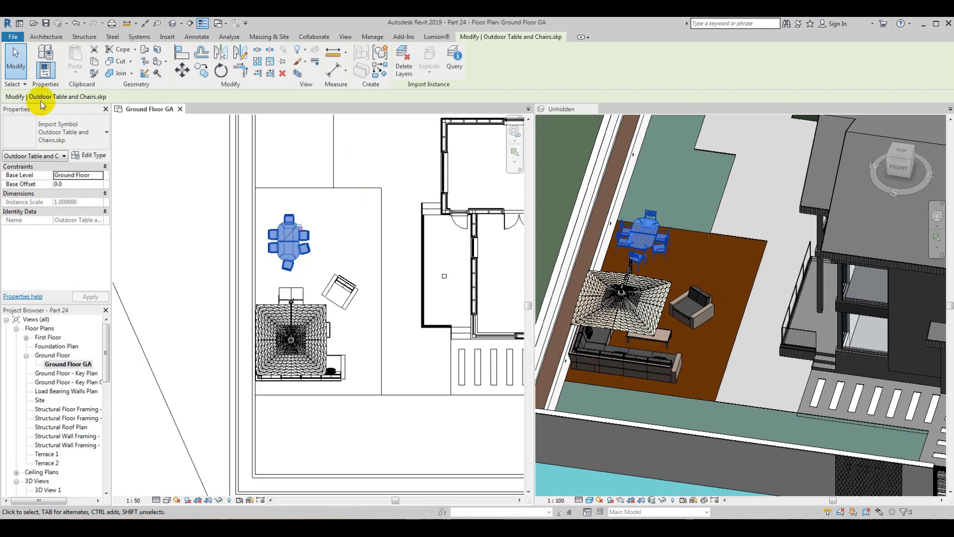
Step: Shift the outdoor table and chairs slightly north-east on the timber floor in plan
left_click(395, 311)
scroll(298, 230, "up", 2)
left_click(295, 244)
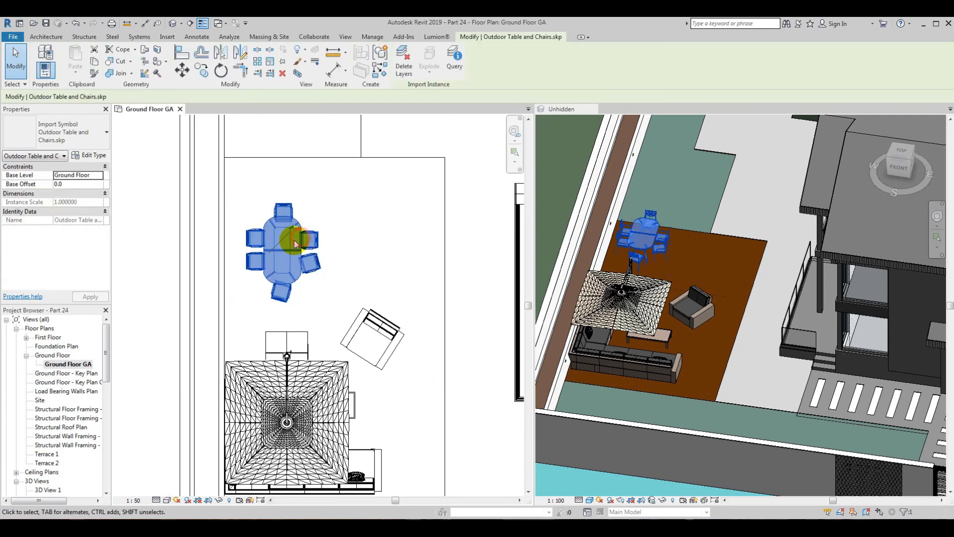
scroll(295, 243, "up", 2)
left_click_drag(305, 239, 319, 213)
middle_click_drag(319, 213, 310, 232)
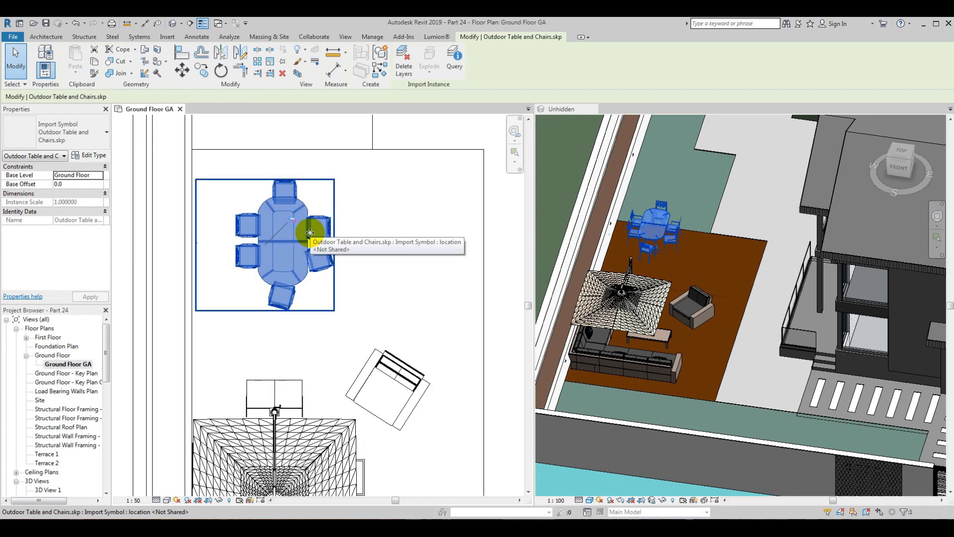
Step: Rotate the outdoor table and chairs a quarter turn in plan so the table's long side runs east-west
left_click(221, 71)
left_click(314, 161)
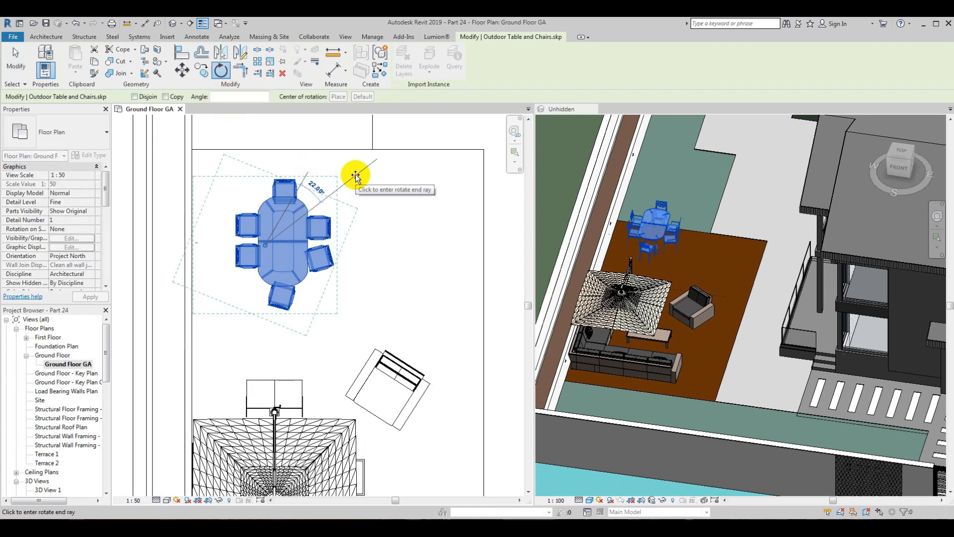
left_click(356, 177)
Step: Nudge the rotated outdoor table and chairs east and north on the timber floor in plan
key("Right")
key("Right")
key("Right")
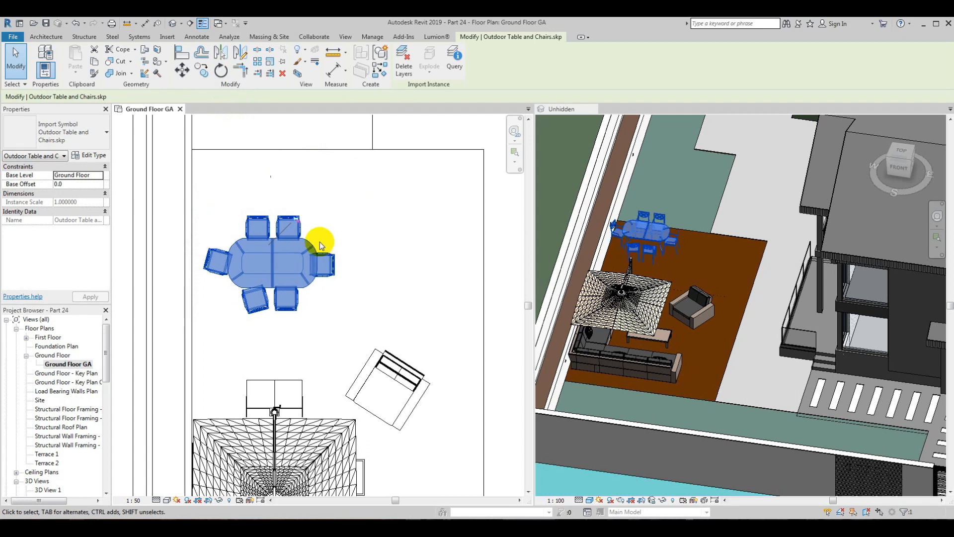
key("Up")
key("Up")
key("Right")
key("Right")
key("Right")
key("Right")
key("Right")
key("Right")
key("Right")
key("Up")
key("Up")
key("Up")
key("Up")
key("Up")
key("Up")
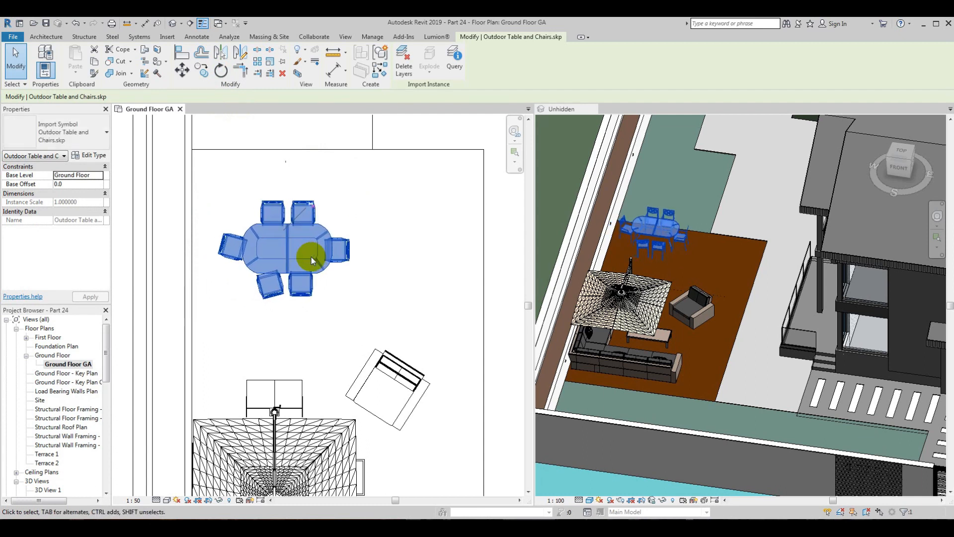
Step: Temporarily isolate the timber floor and the outdoor table and chairs in the 3D view
scroll(340, 199, "down", 2)
left_click(361, 428)
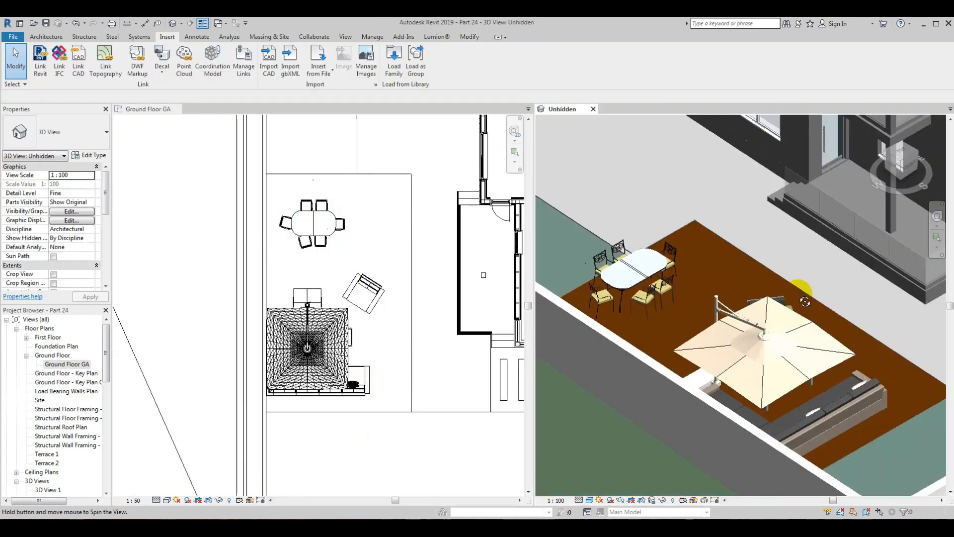
middle_click_drag(799, 287, 707, 307, "shift")
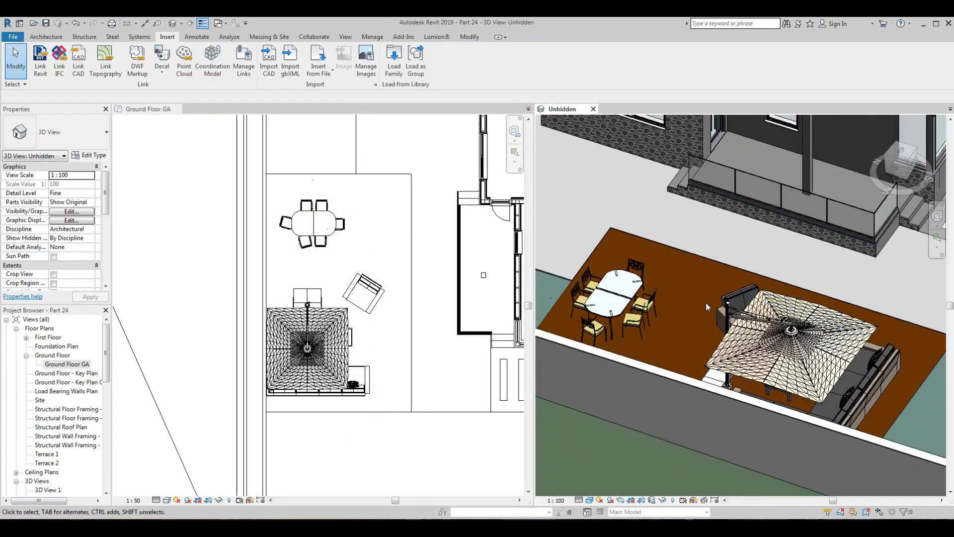
left_click(669, 248)
left_click(641, 282, "ctrl")
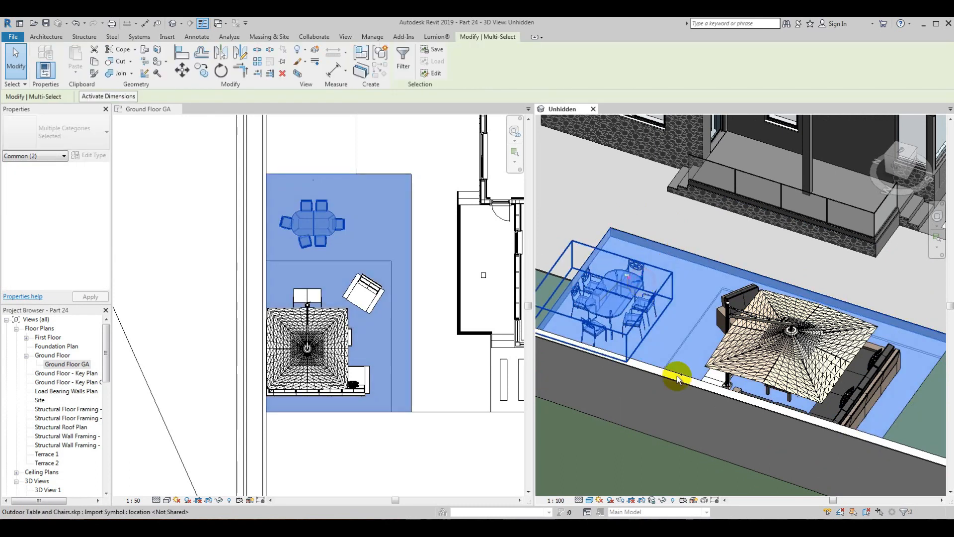
left_click(662, 500)
left_click(671, 453)
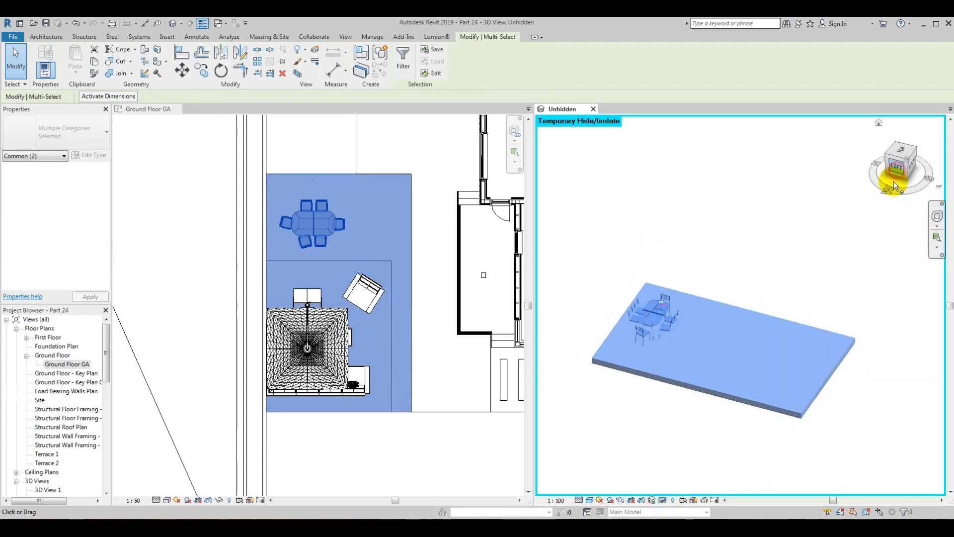
Step: Move the outdoor table and chairs down onto the timber floor, working in the Left view
left_click(875, 172)
left_click(705, 389)
scroll(652, 341, "up", 3)
left_click(661, 203)
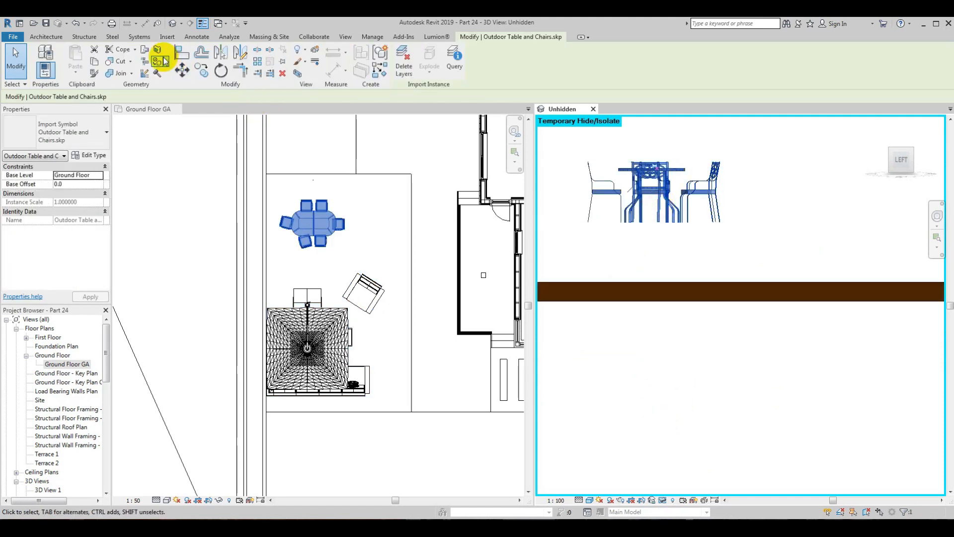
left_click(182, 70)
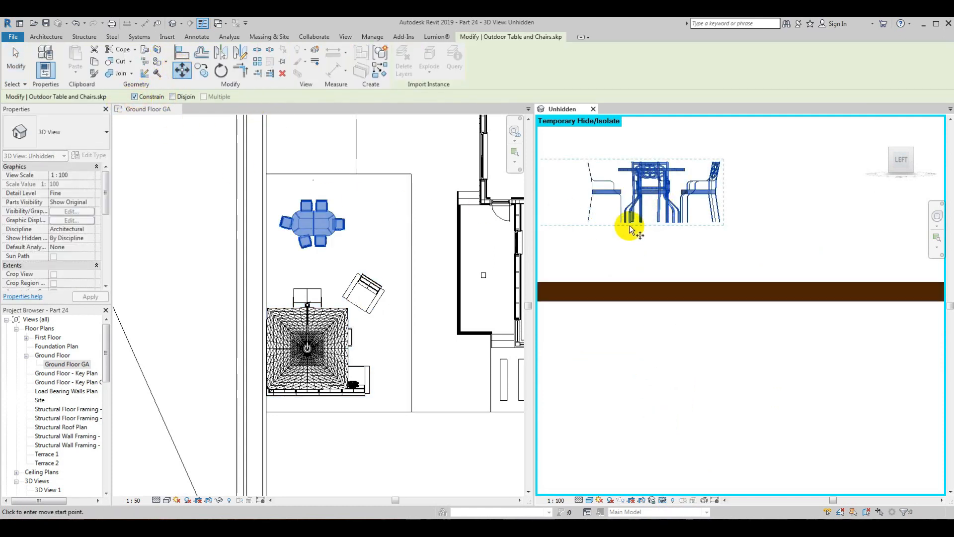
scroll(641, 233, "up", 5)
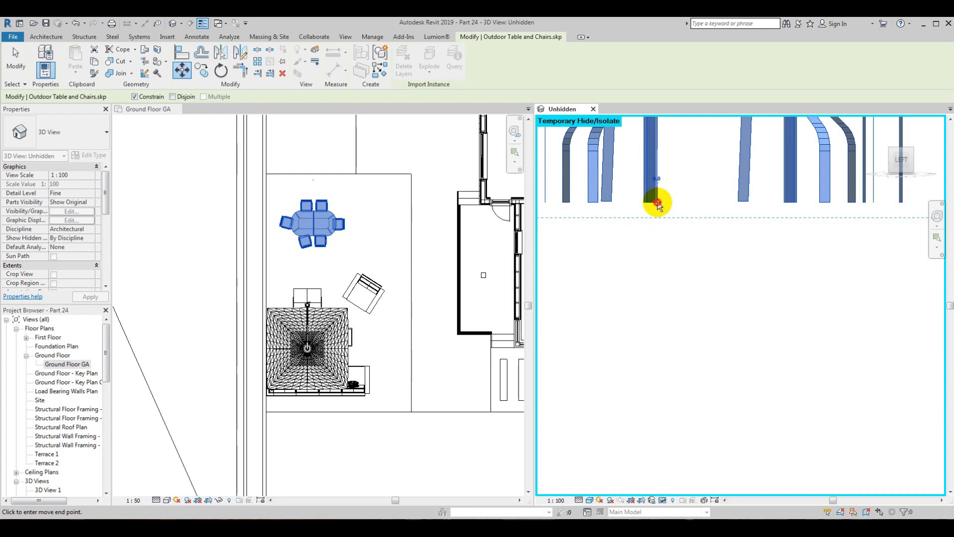
scroll(658, 204, "down", 4)
left_click(661, 270)
scroll(652, 266, "up", 4)
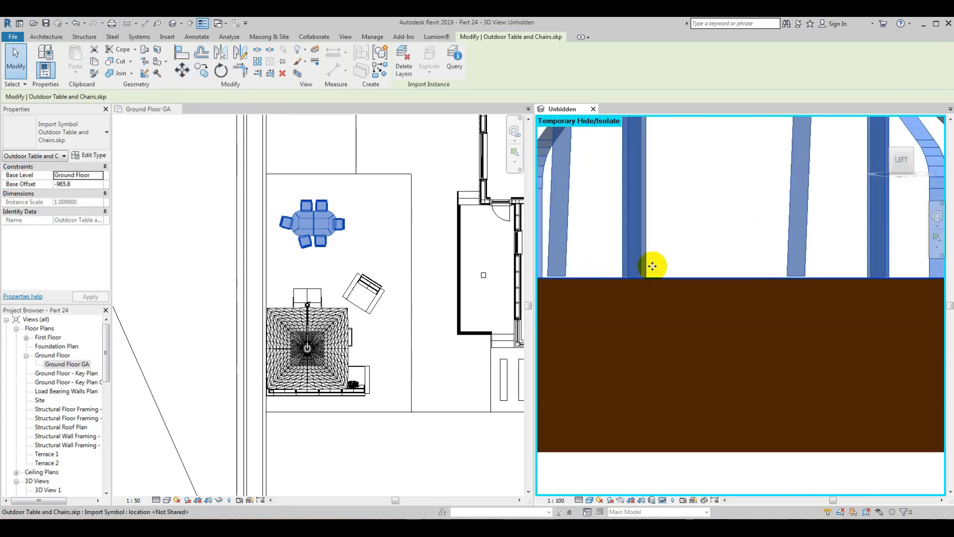
Step: Fine-tune the outdoor set's height so the legs rest exactly on the timber floor's top face
scroll(652, 266, "up", 2)
key("Up")
key("Up")
key("Up")
key("Up")
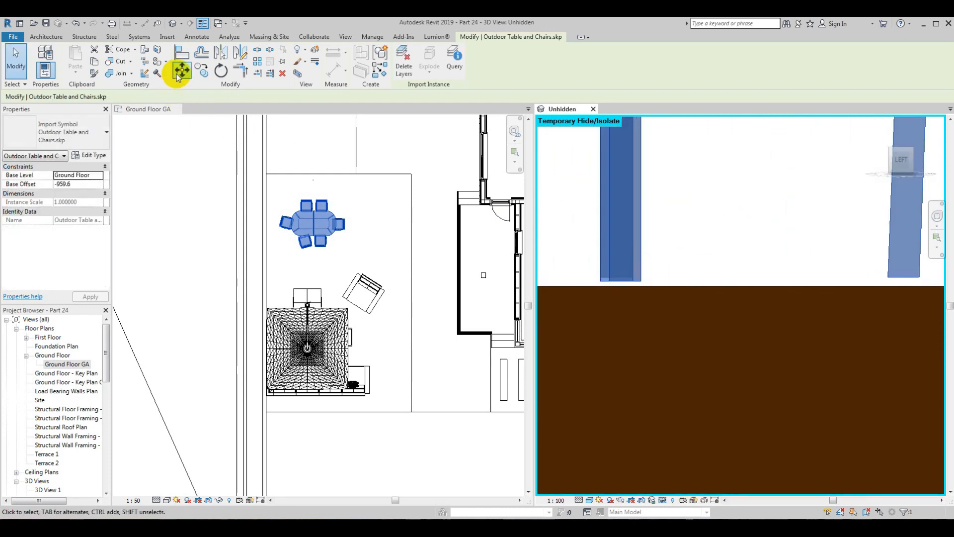
left_click(178, 74)
scroll(636, 283, "up", 2)
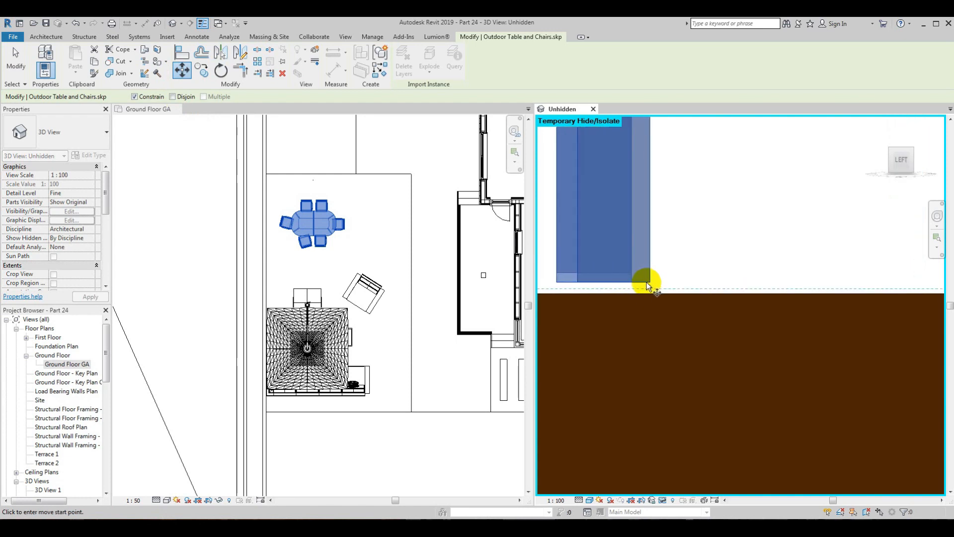
left_click(647, 284)
scroll(658, 343, "down", 4)
key("Escape")
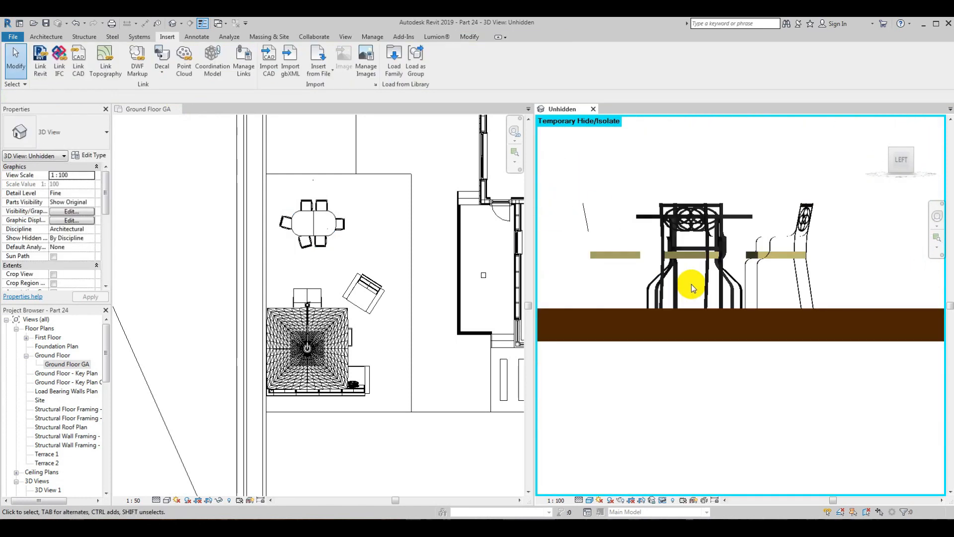
Step: Reset the temporary isolation in the 3D view and inspect the furniture layout from above
middle_click_drag(691, 284, 736, 404, "shift")
scroll(657, 324, "down", 5)
left_click(663, 500)
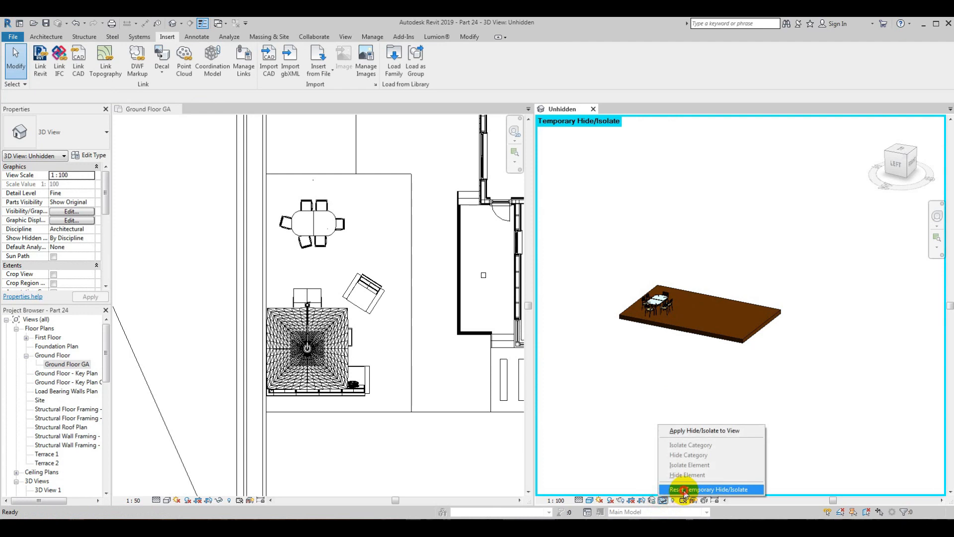
left_click(686, 488)
middle_click_drag(712, 349, 663, 350, "shift")
scroll(691, 340, "up", 3)
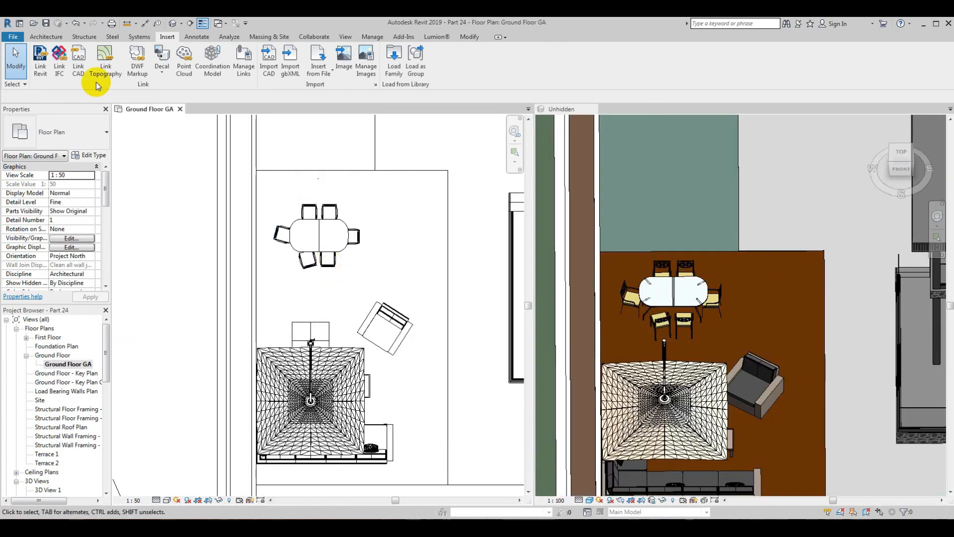
Step: Start an in-place model in the Generic Models category, keeping the default name
left_click(45, 38)
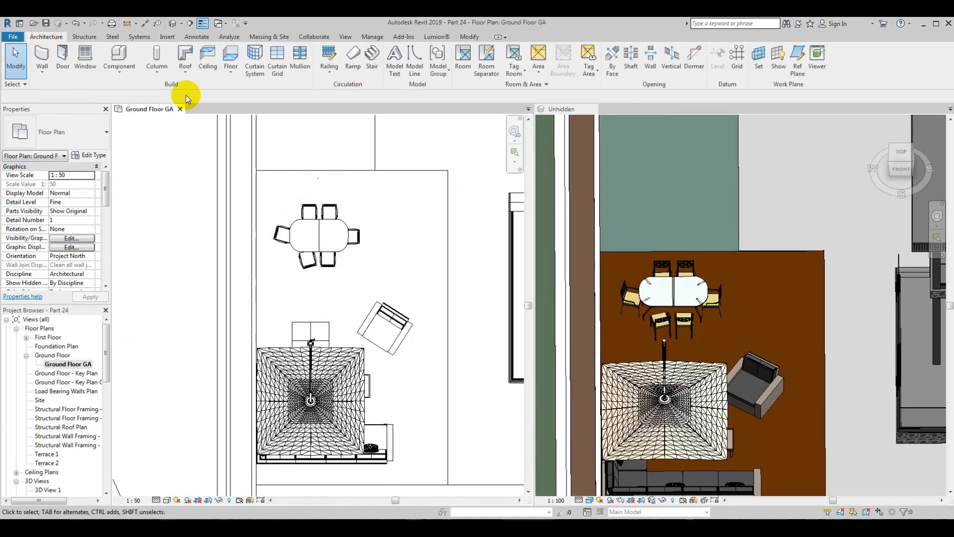
left_click(120, 79)
left_click(130, 111)
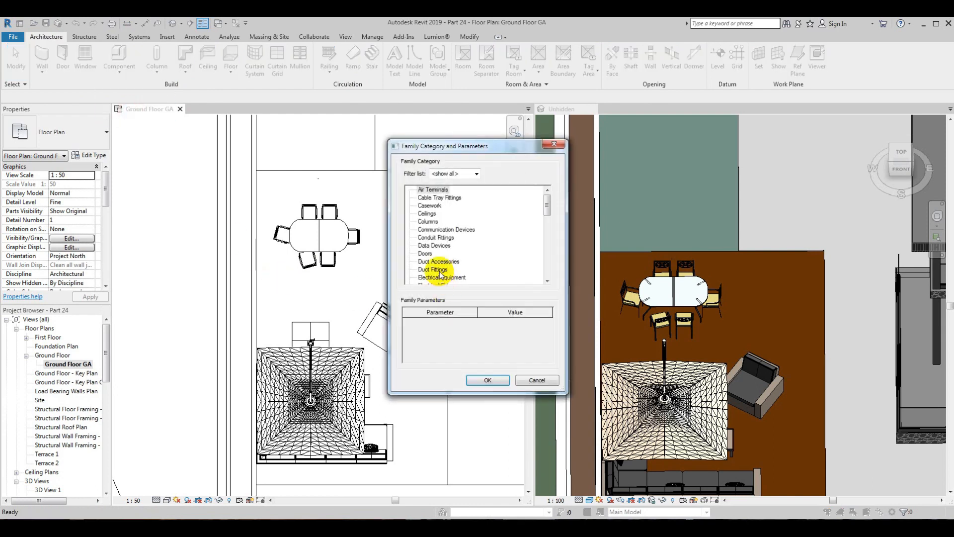
scroll(425, 253, "down", 3)
left_click(437, 268)
left_click(488, 380)
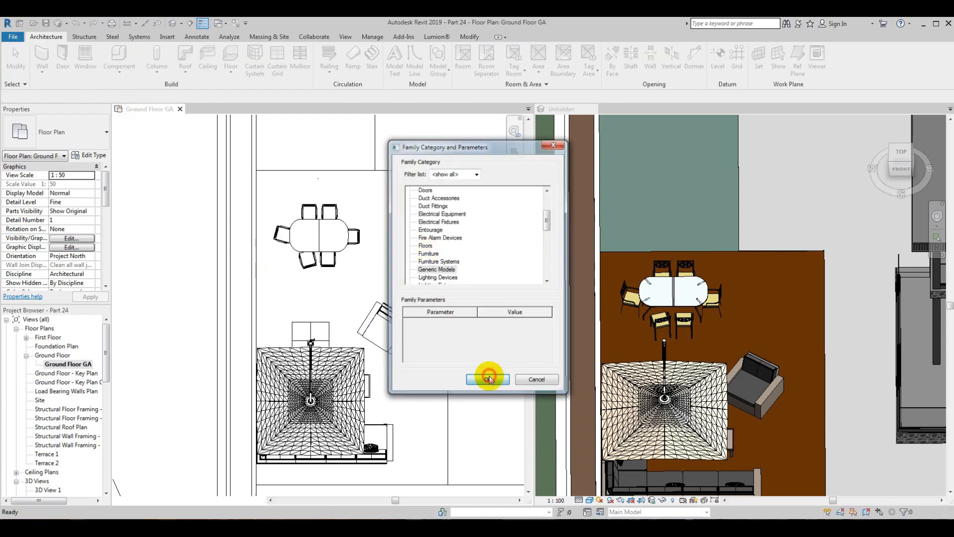
left_click(400, 237)
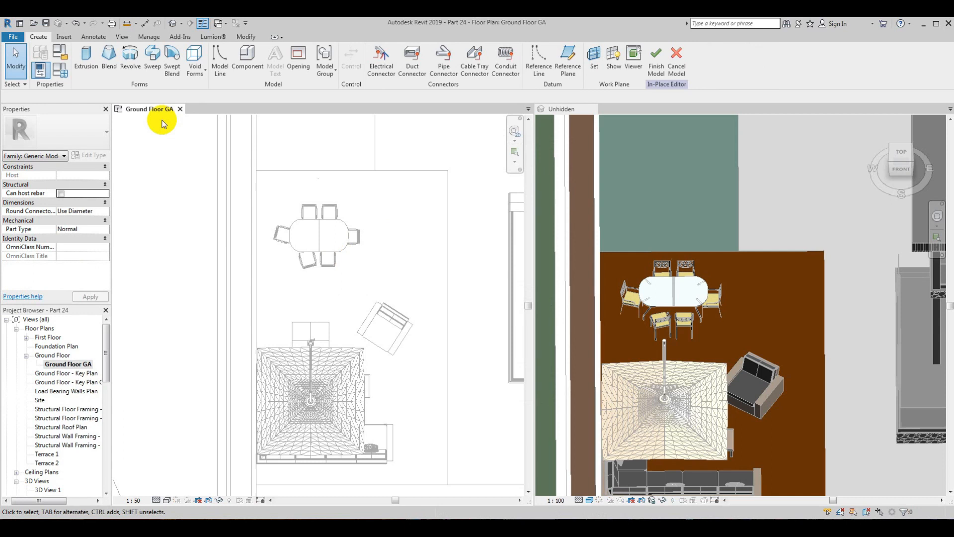
Step: Sketch a rectangular extrusion profile about 1120 mm deep in plan, between the dining set and the lounge set
left_click(87, 59)
scroll(248, 293, "up", 5)
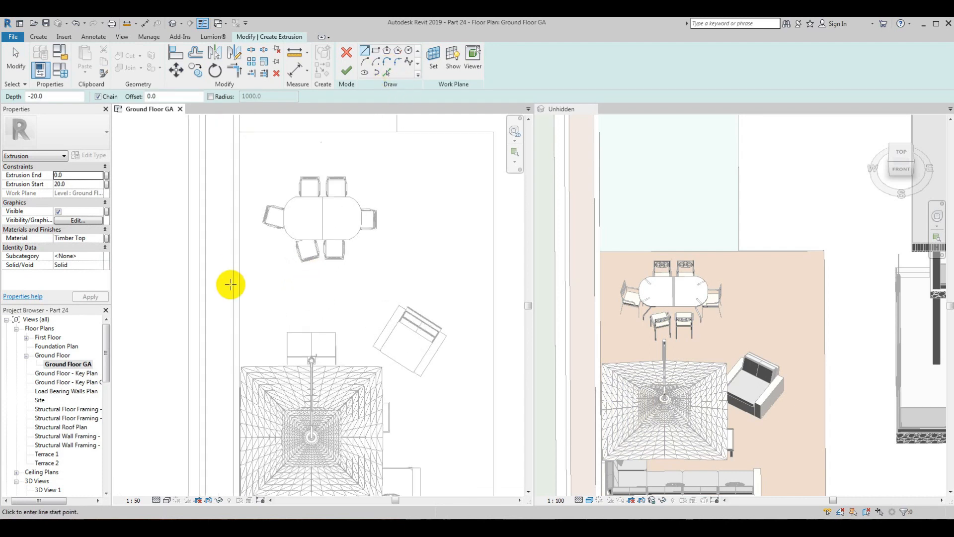
left_click(376, 51)
left_click(197, 247)
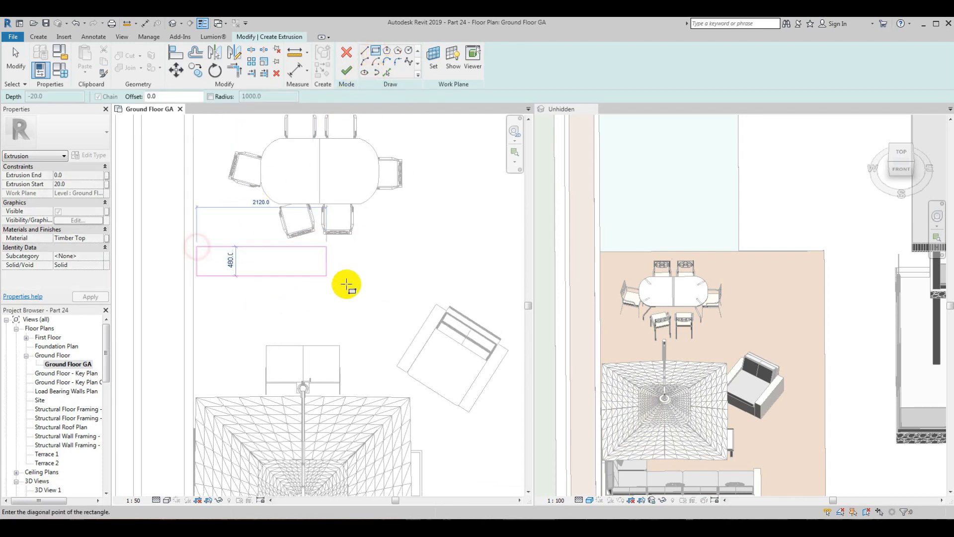
left_click(389, 314)
key("Escape")
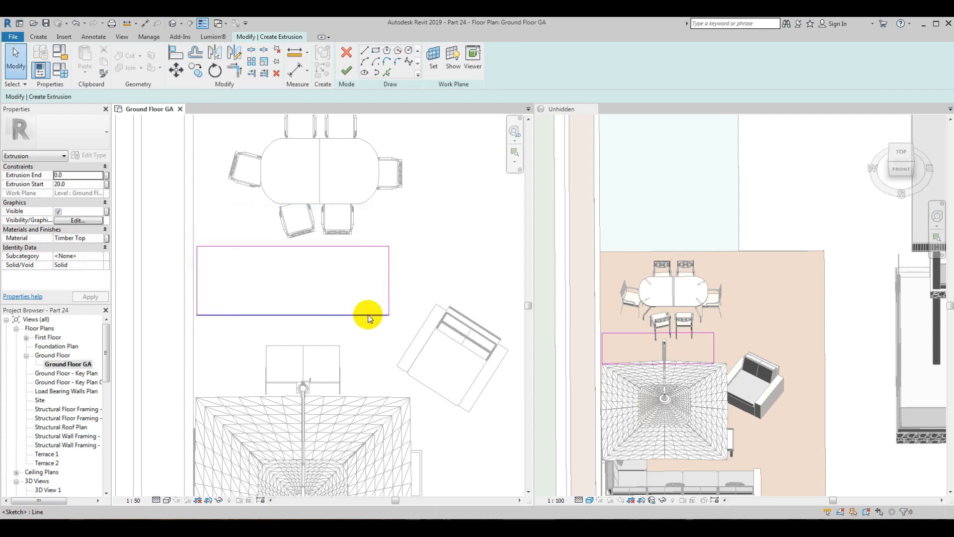
Step: Shift the sketched rectangle slightly east, off the floor's west edge, and finish the extrusion and in-place model
key("Right")
key("Down")
key("Down")
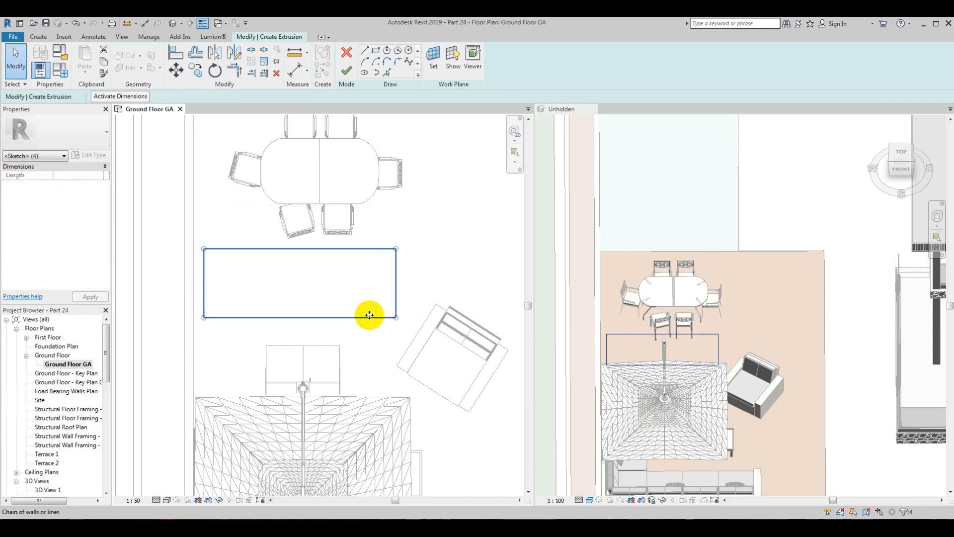
scroll(327, 314, "down", 3)
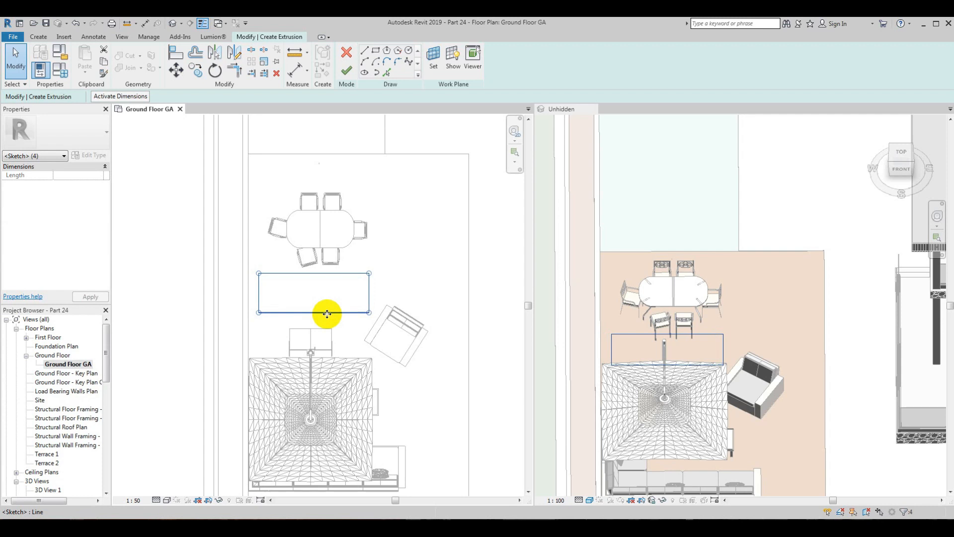
left_click(346, 72)
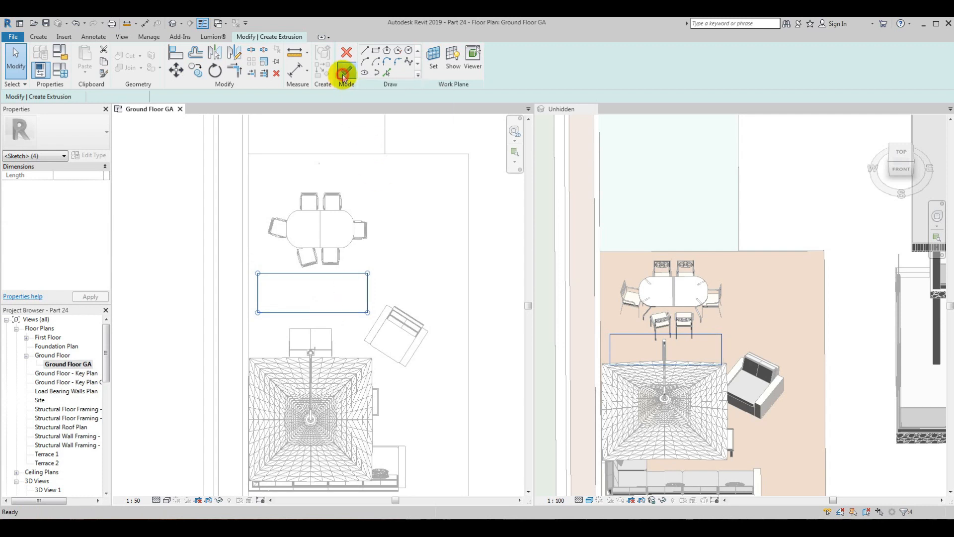
left_click(715, 337)
left_click(293, 316)
left_click(356, 245)
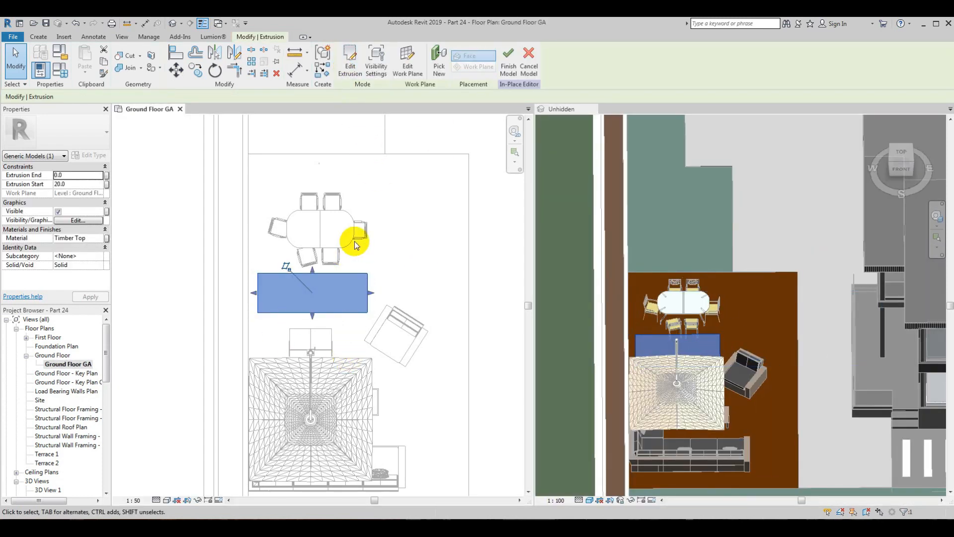
left_click(508, 70)
Step: Nudge the outdoor table and chairs north, away from the rectangular slab in plan
left_click(343, 211)
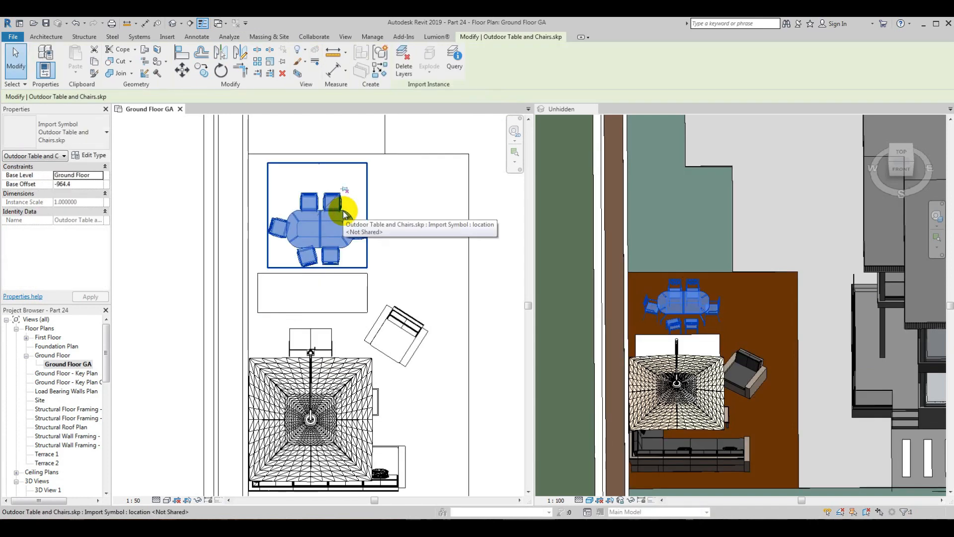
key("Up")
key("Up")
key("Up")
key("Up")
key("Up")
key("Up")
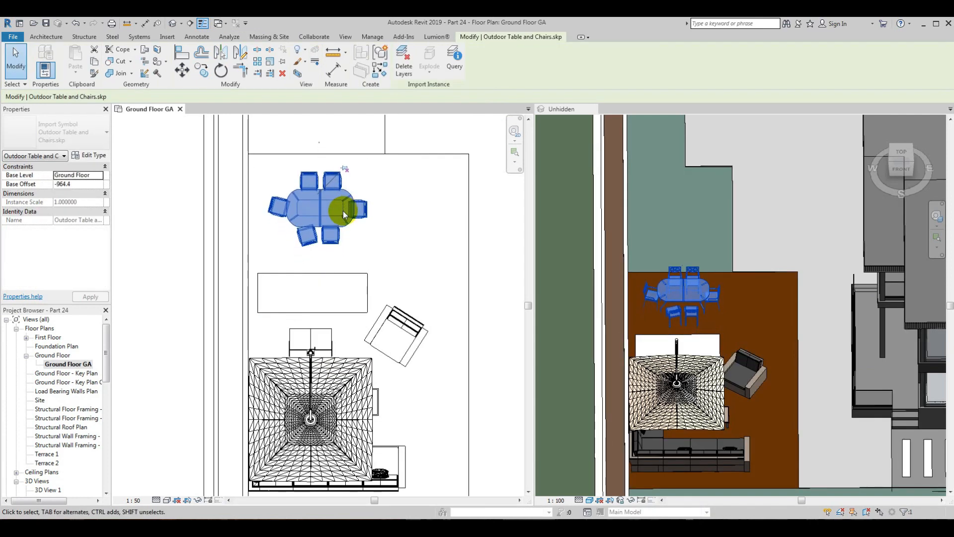
Step: Nudge the rectangular in-place slab north so it sits midway between the dining and lounge sets
left_click(323, 273)
key("Up")
key("Up")
key("Up")
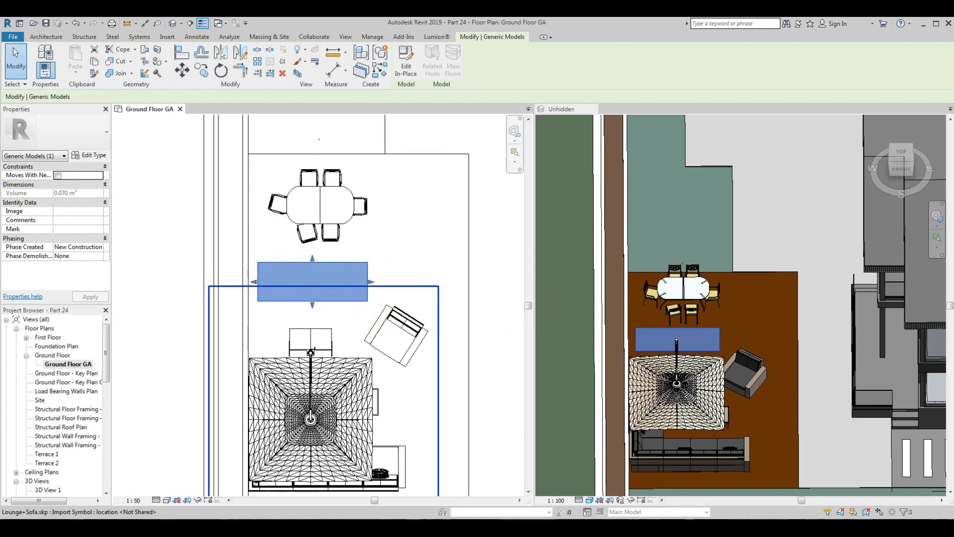
left_click(466, 387)
Step: Temporarily isolate the rectangular slab, the outdoor table set and the timber floor in the 3D view
left_click(708, 346)
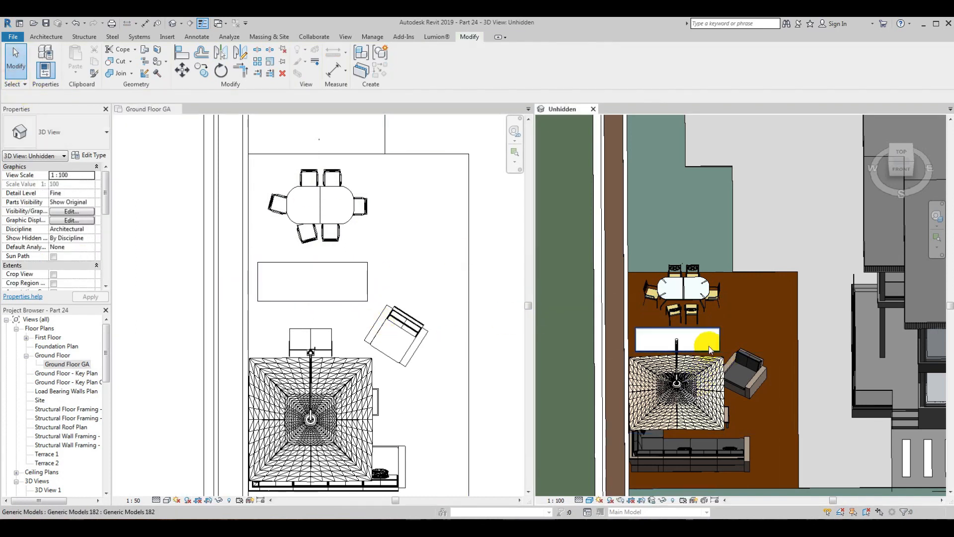
left_click(709, 350)
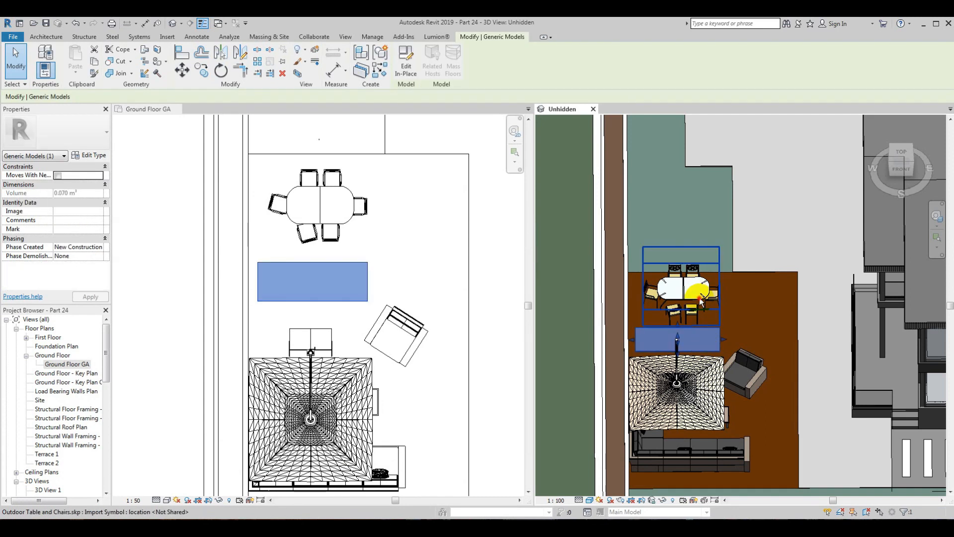
left_click(680, 279, "ctrl")
left_click(759, 273, "ctrl")
left_click(662, 500)
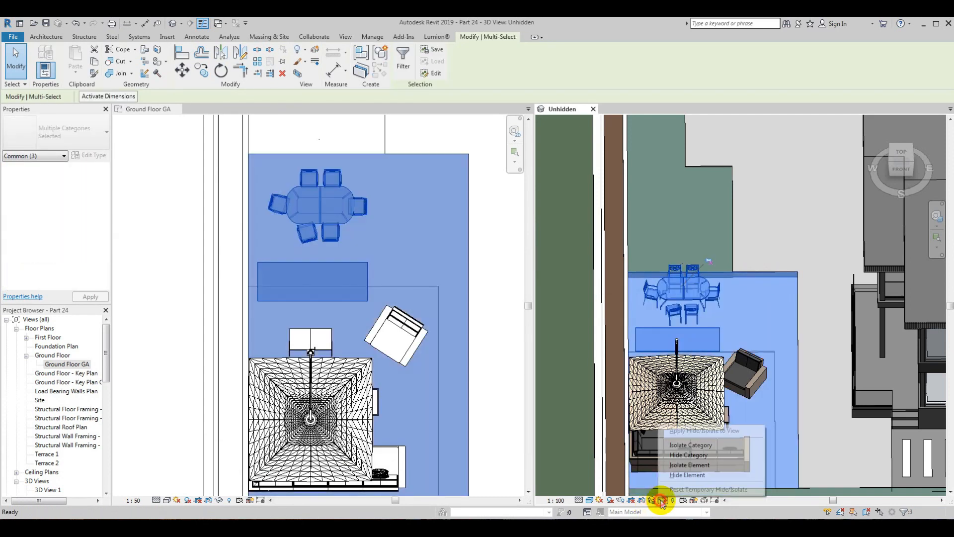
left_click(689, 465)
middle_click_drag(674, 419, 720, 400, "shift")
left_click(674, 441)
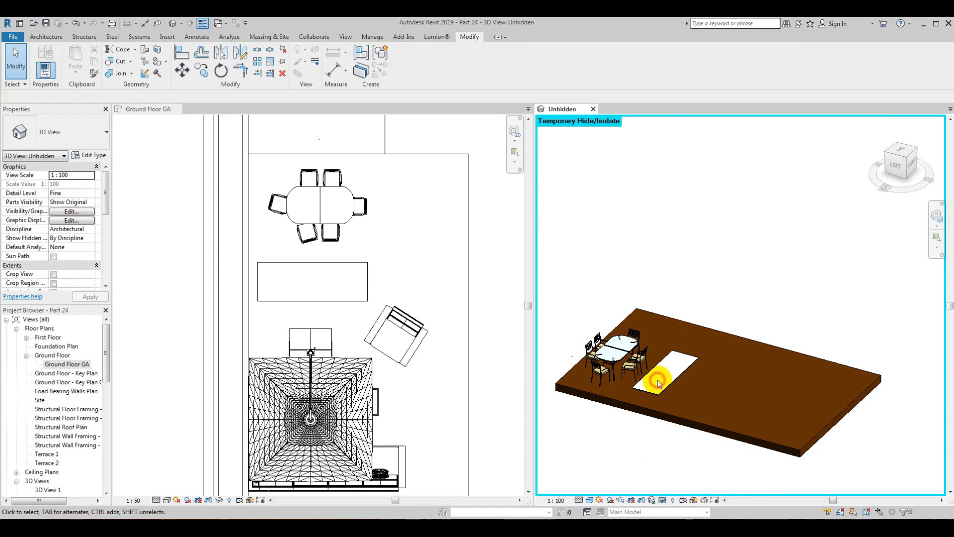
Step: Stretch the rectangular slab vertically into a box about 469 mm high standing on the timber floor
left_click(664, 360)
left_click(896, 164)
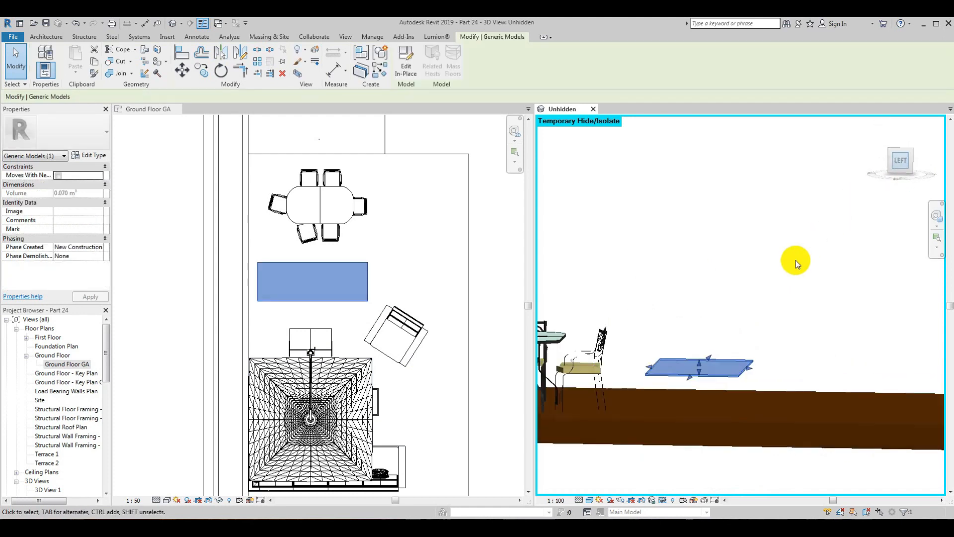
left_click_drag(741, 310, 749, 365)
mouse_move(741, 313)
middle_mouse_down("shift")
mouse_move(727, 330)
mouse_move(740, 321)
middle_mouse_up("shift")
Step: Narrow the box in plan by pulling in its north and south edges slightly
scroll(321, 284, "up", 3)
left_click_drag(304, 242, 303, 252)
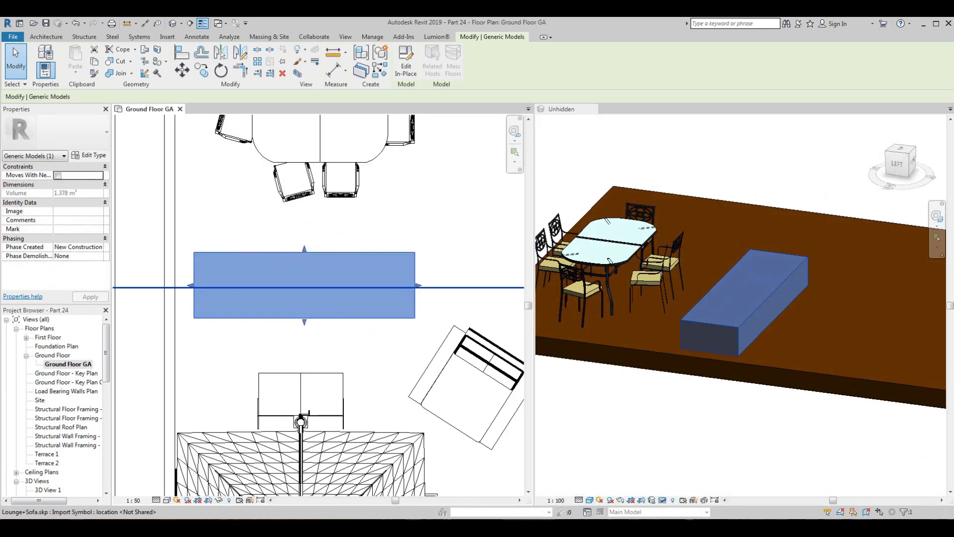
left_click_drag(304, 318, 306, 313)
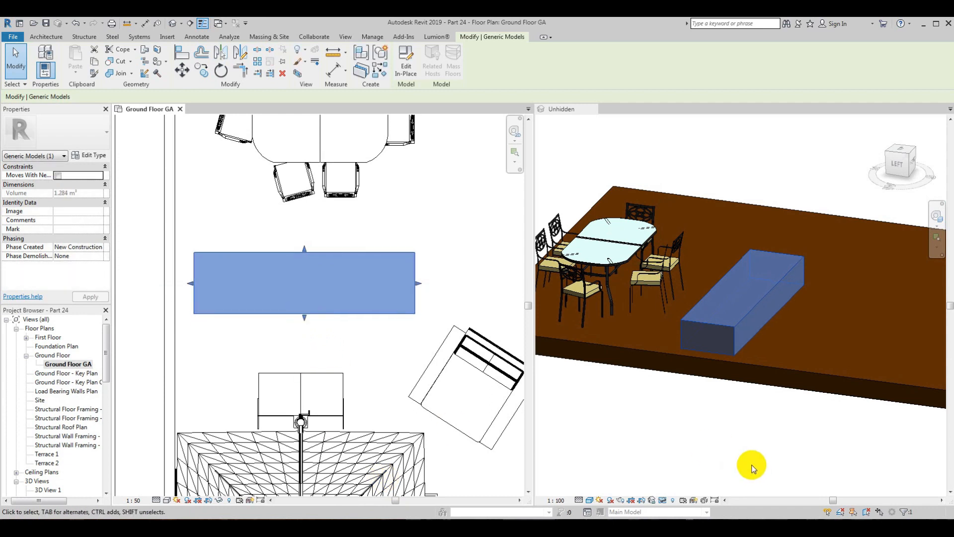
Step: Edit the box in place, starting a void extrusion with its work plane set to the box's top face
left_click(744, 450)
left_click(715, 446)
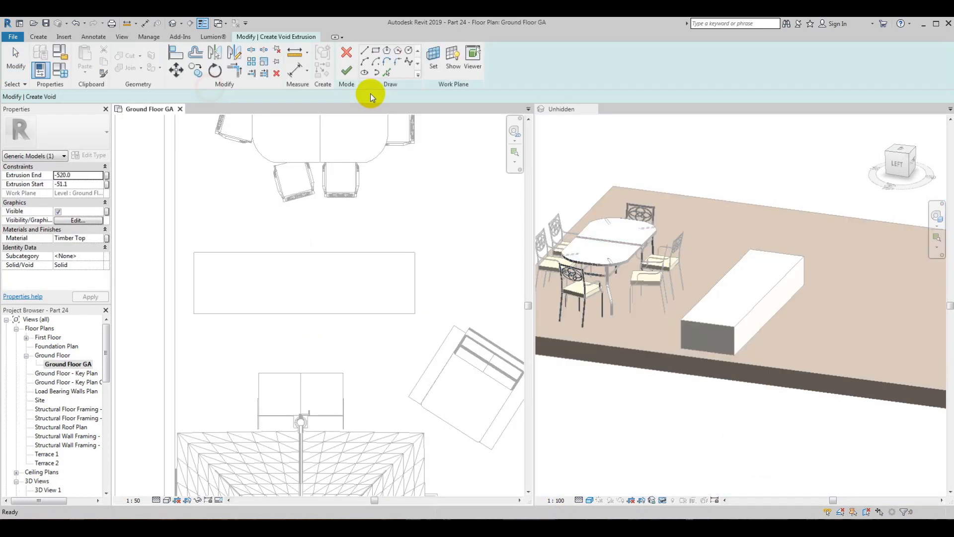
left_click(434, 59)
left_click(449, 330)
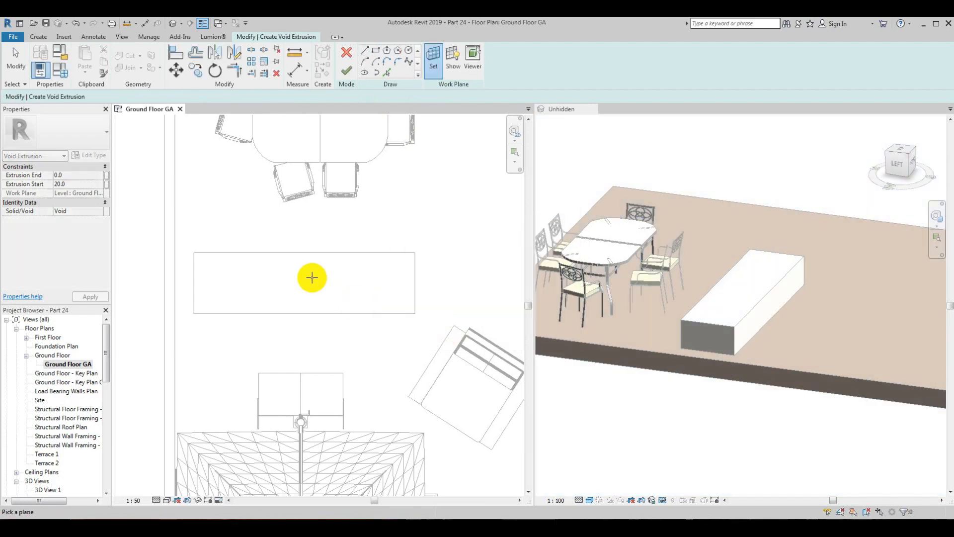
left_click(296, 253)
Step: Sketch the void outline by picking the box's four edges with a 150 mm inward offset, and finish the void
left_click(386, 72)
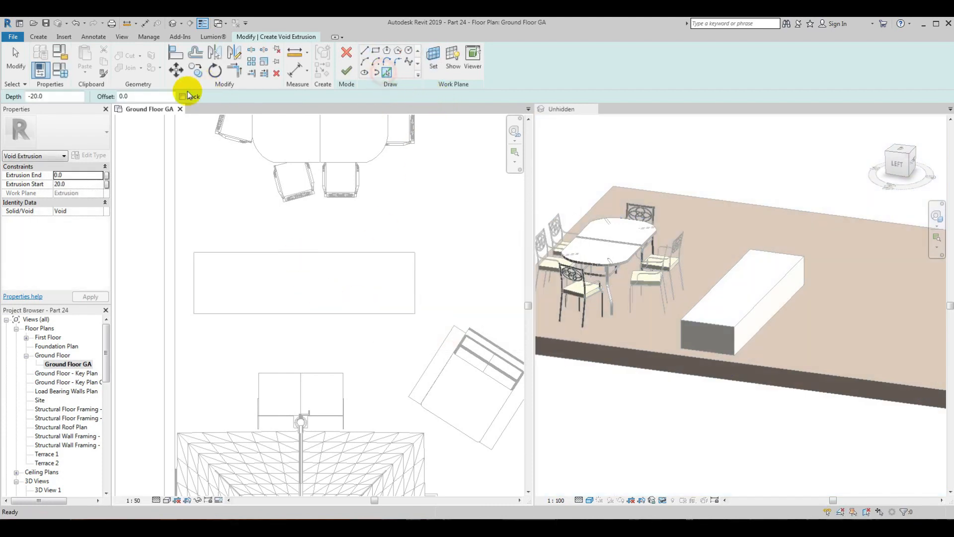
left_click(241, 313)
left_click(197, 277)
left_click(235, 253)
left_click(414, 288)
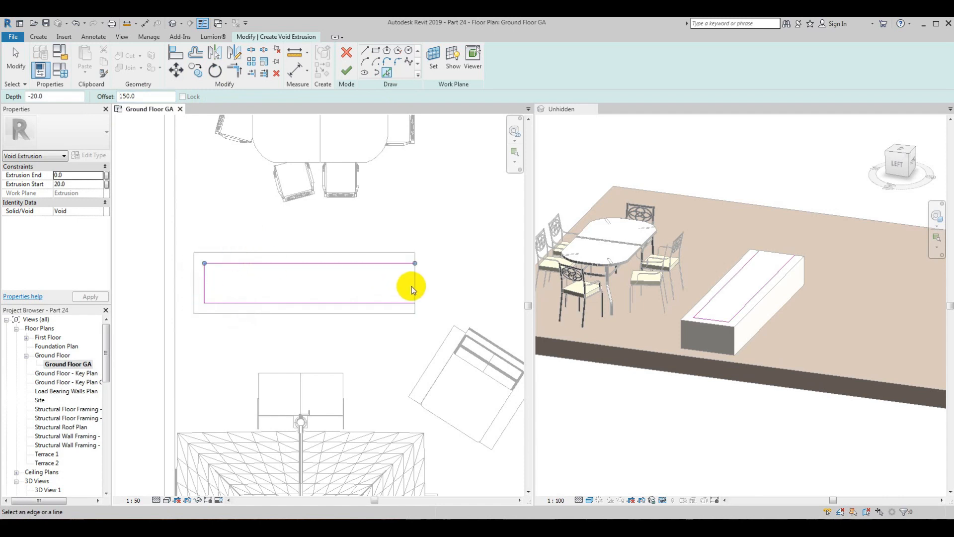
left_click(14, 62)
left_click(659, 406)
scroll(776, 314, "up", 1)
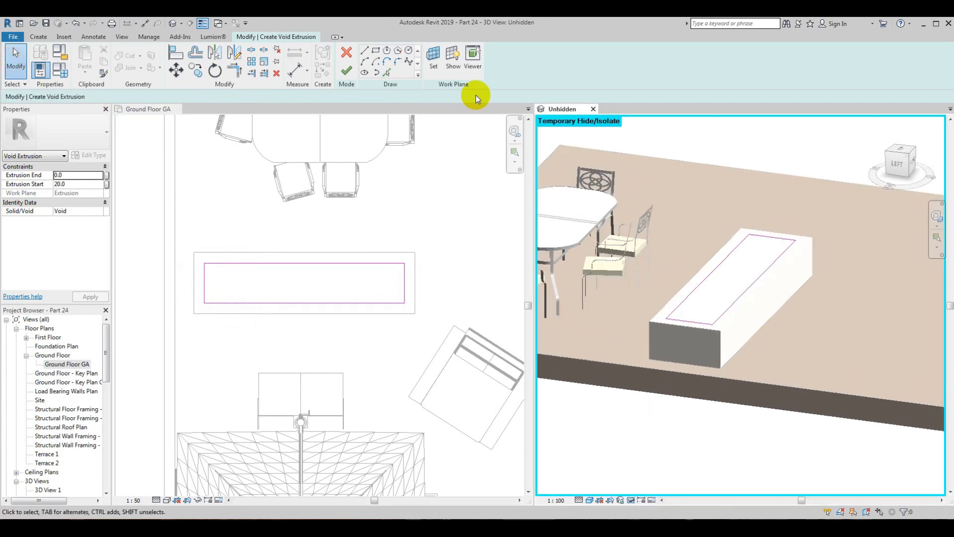
left_click(345, 72)
Step: Stretch the void down into the box to form a deep recess, and finish the in-place model
left_click(899, 163)
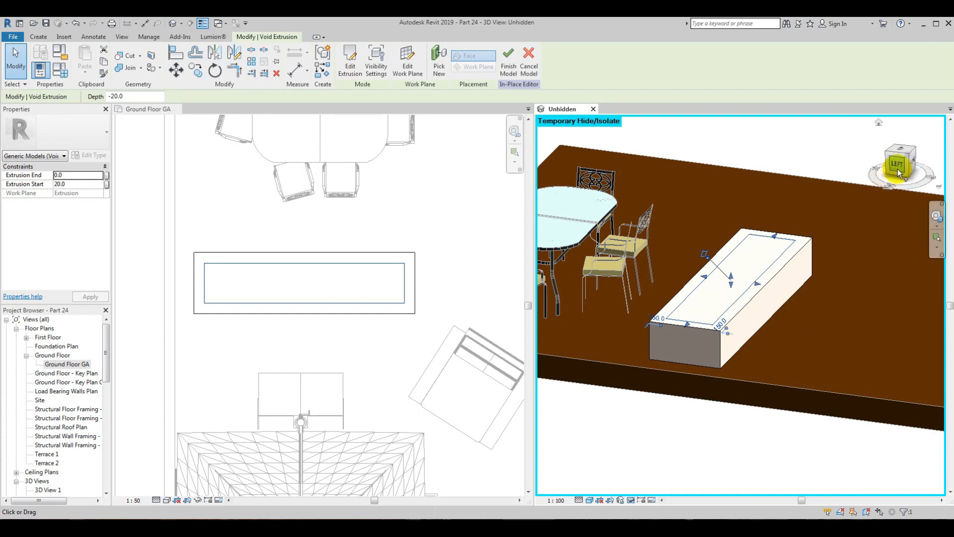
left_click_drag(734, 303, 734, 277)
scroll(734, 275, "down", 2)
left_click(739, 247)
middle_click_drag(739, 247, 716, 328, "shift")
middle_click_drag(801, 397, 749, 382, "shift")
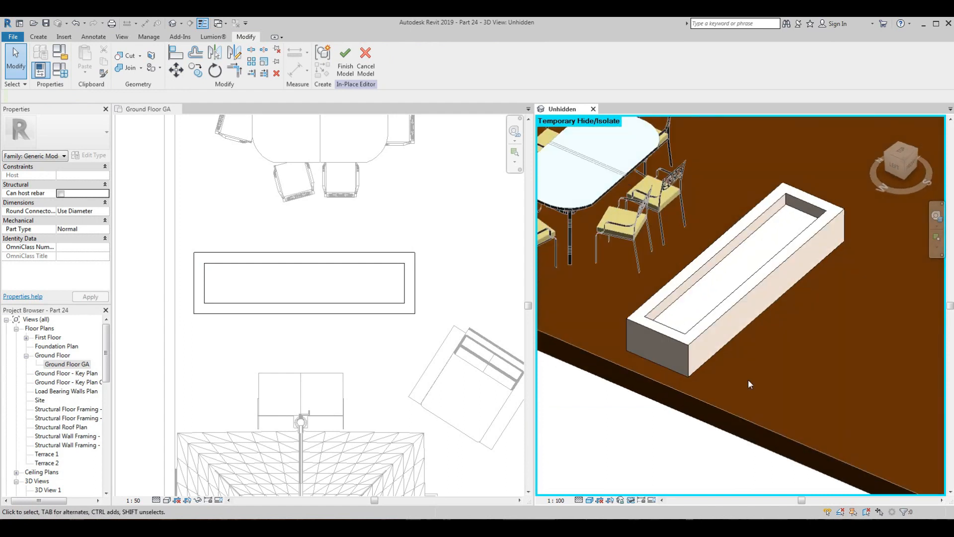
left_click(346, 70)
Step: Reopen the recessed box for in-place editing and select its solid extrusion
left_click(334, 314)
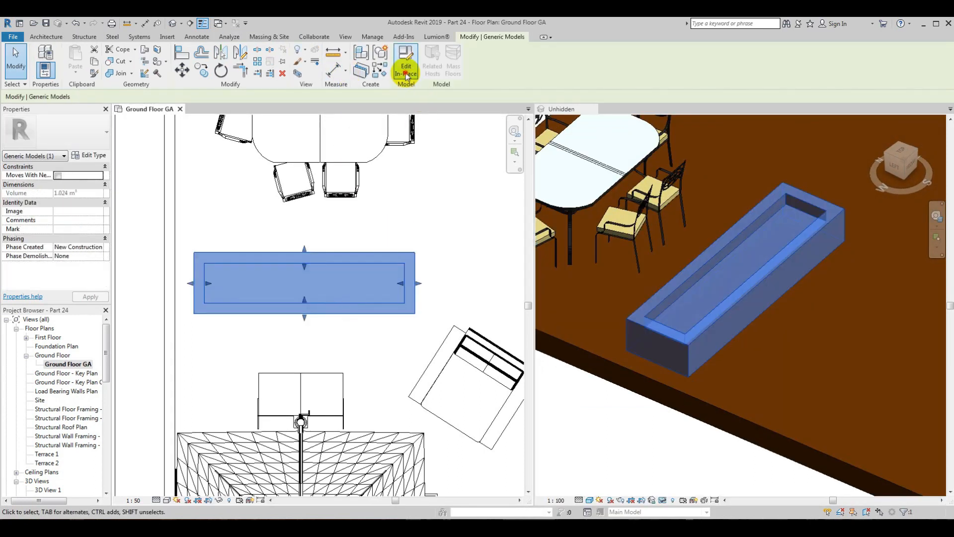
left_click(406, 74)
left_click(367, 313)
Step: Duplicate the Timber Top material as Concrete1, search for concrete, and assign Cherry to the extrusion
left_click(94, 238)
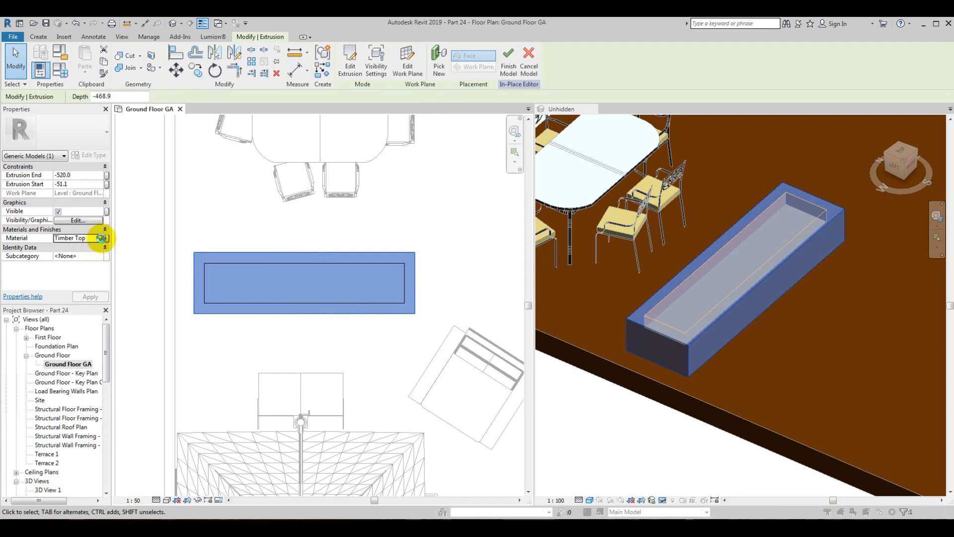
left_click(102, 238)
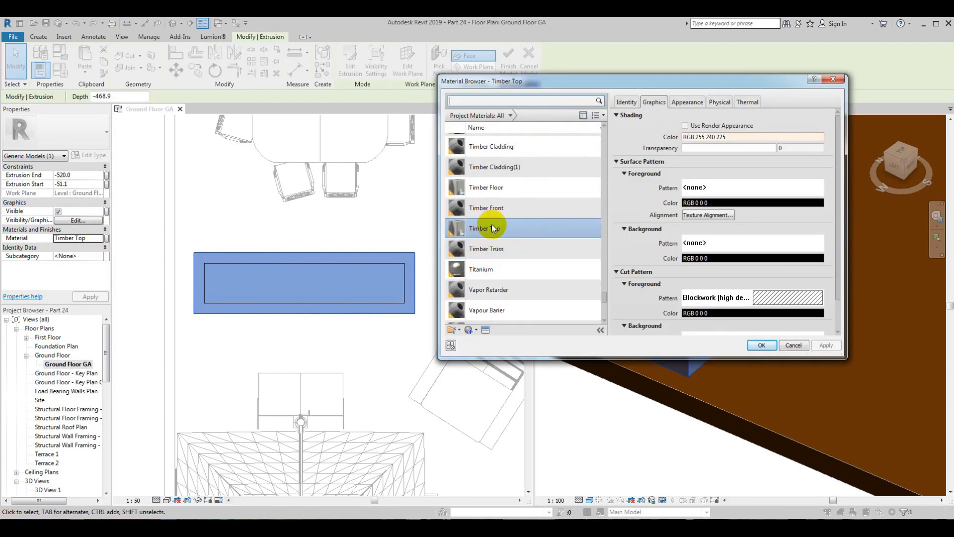
right_click(492, 228)
left_click(528, 247)
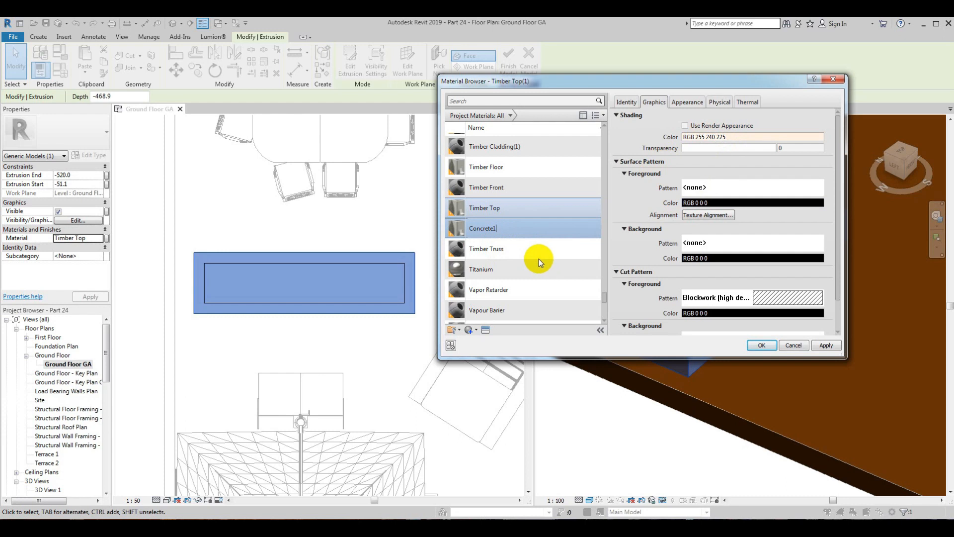
left_click(513, 246)
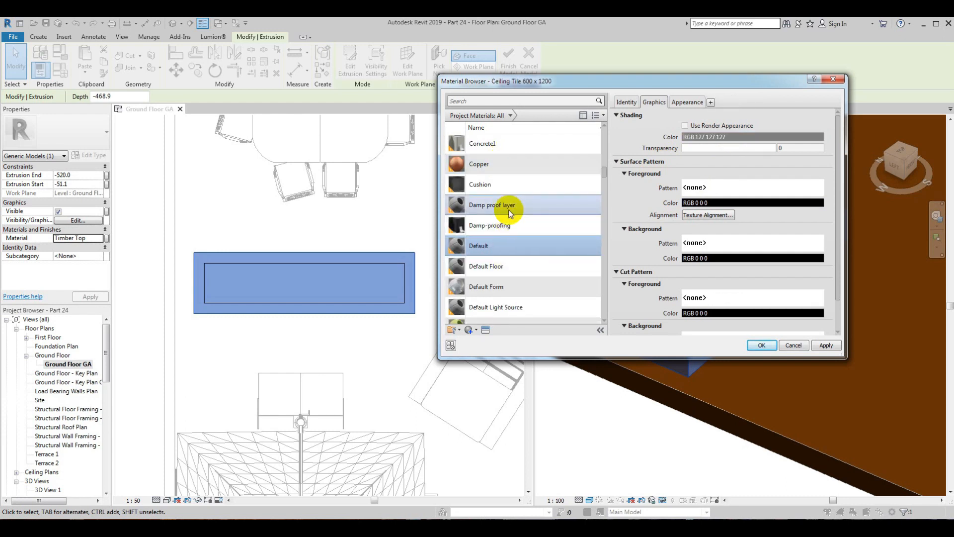
type("che")
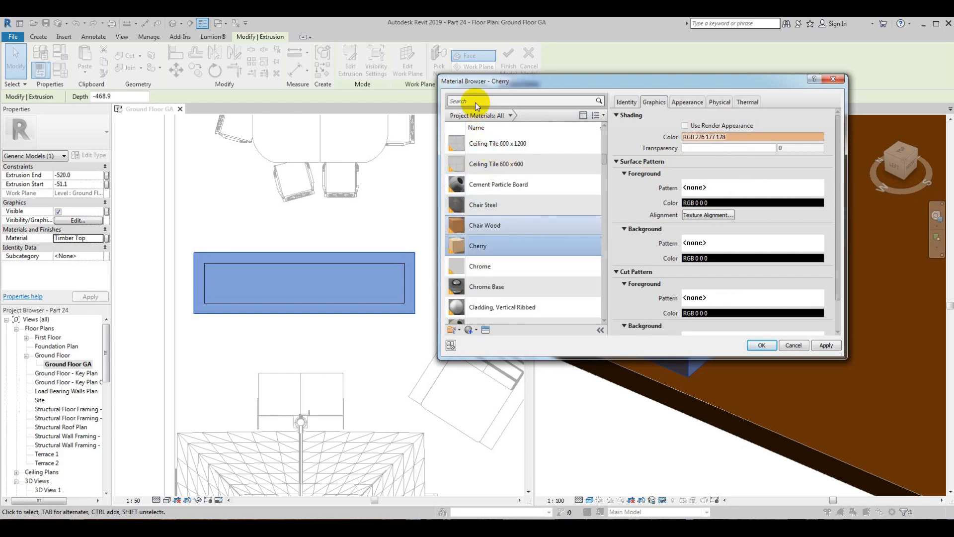
left_click(476, 102)
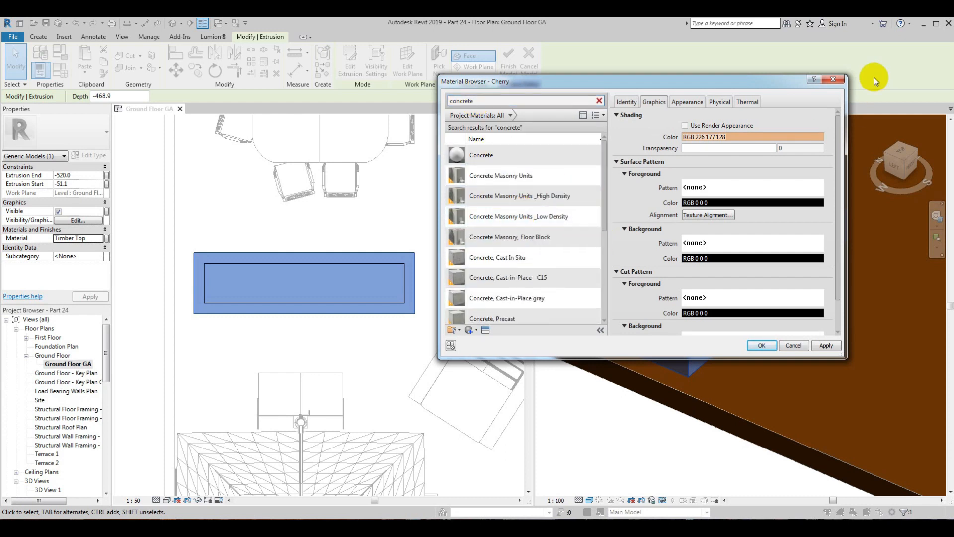
left_click(761, 345)
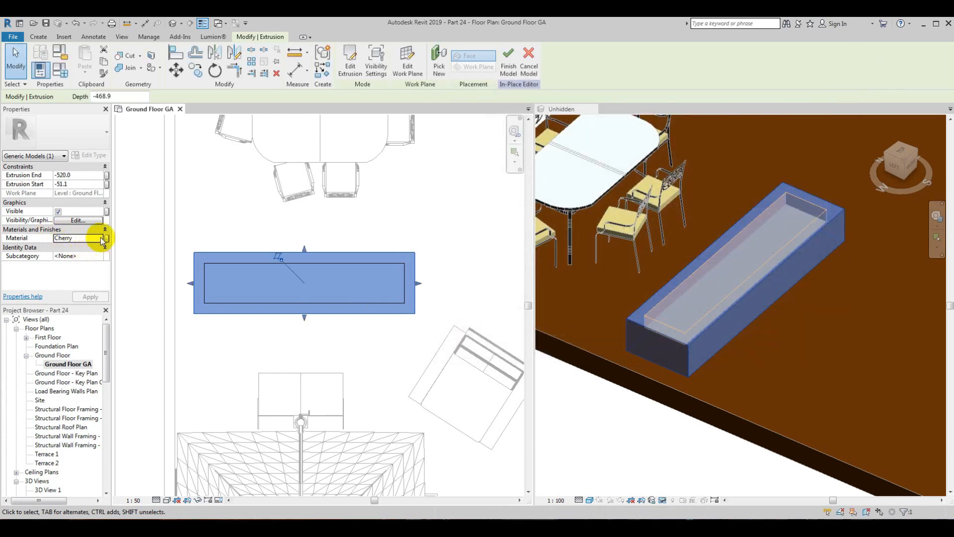
Step: Find the Concrete material for the extrusion and duplicate it under the name Concrete 1
left_click(489, 101)
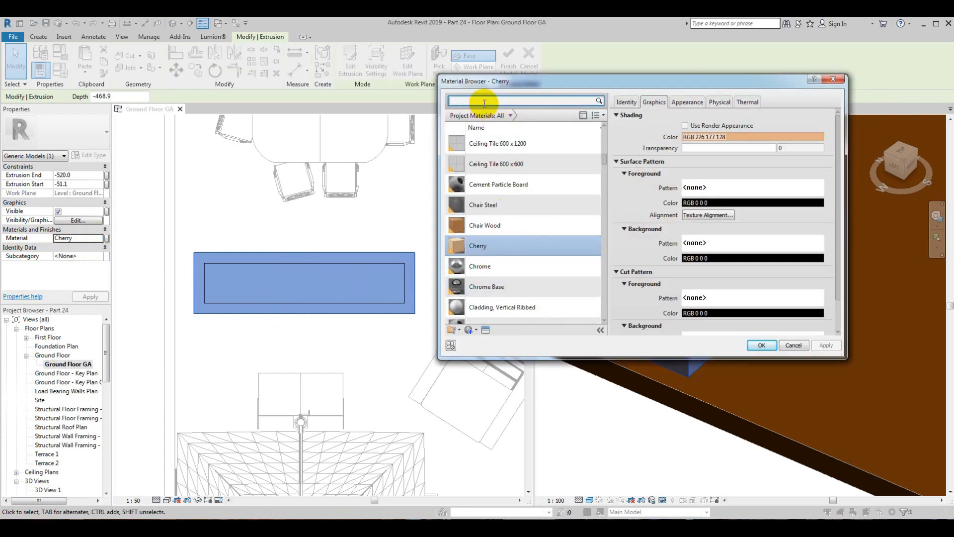
type("concrete")
left_click(485, 154)
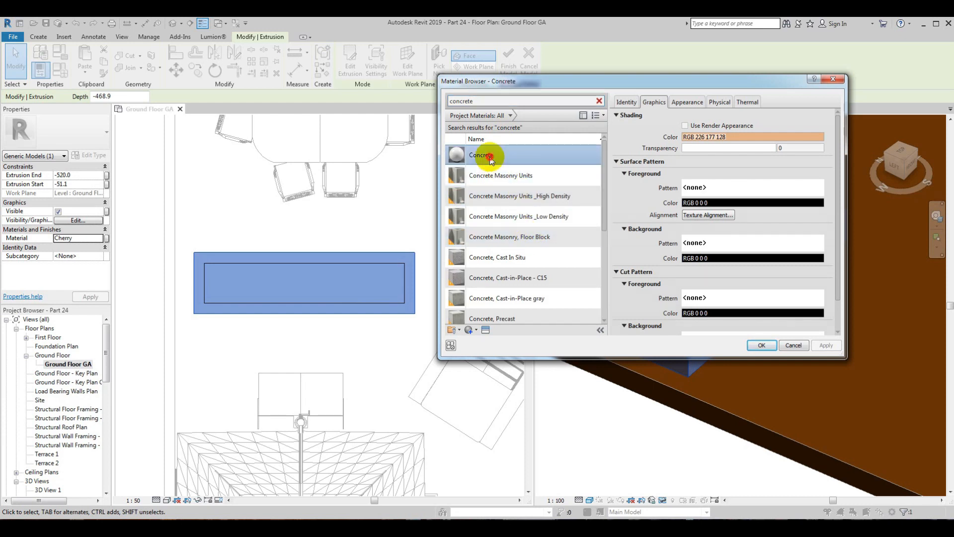
right_click(490, 155)
left_click(518, 174)
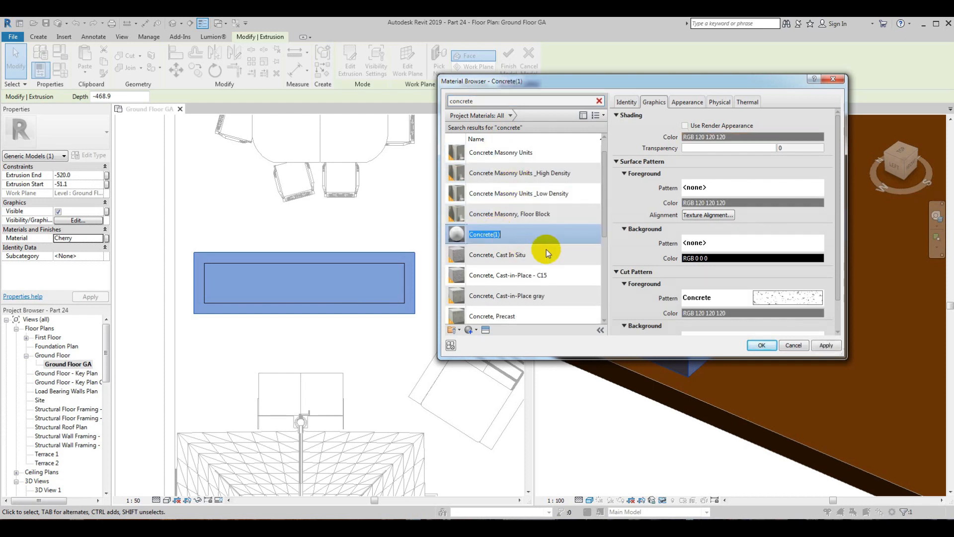
key("BackSpace")
key("BackSpace")
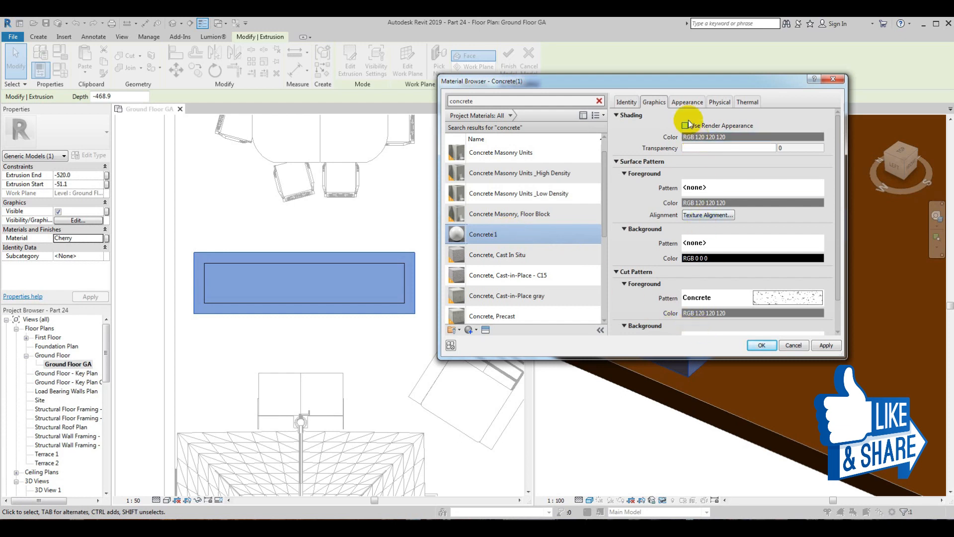
Step: Open the replacement appearance assets for the Concrete 1 material and search them for concrete
left_click(688, 101)
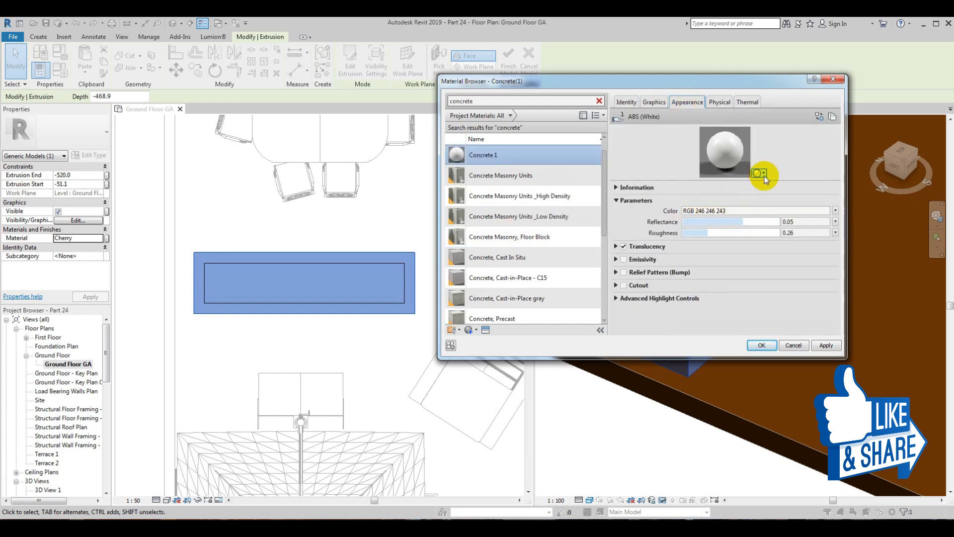
left_click(759, 173)
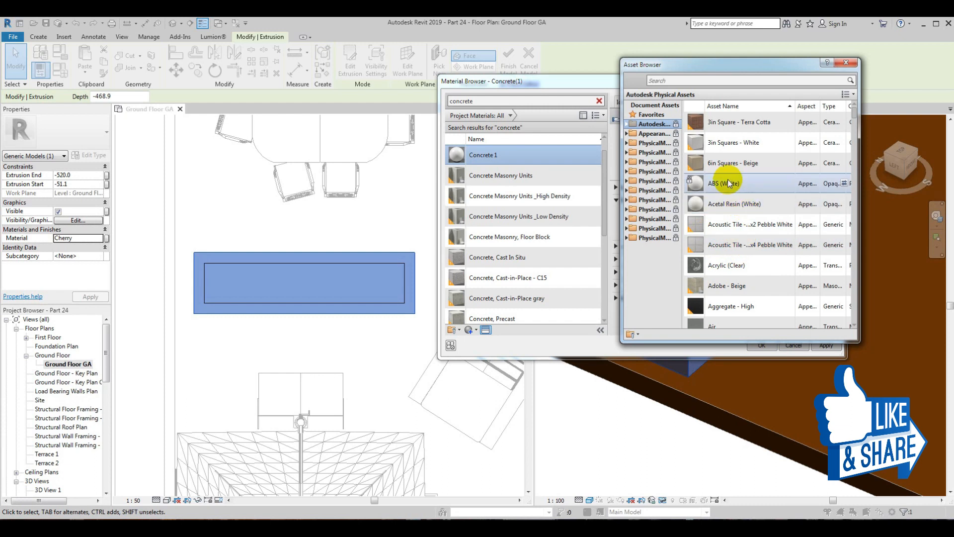
scroll(736, 234, "down", 4)
scroll(733, 260, "down", 5)
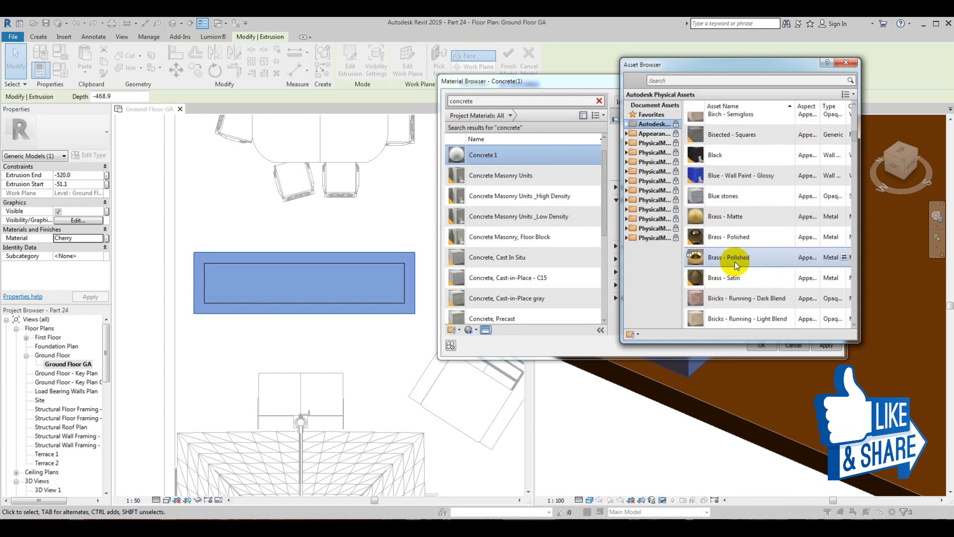
scroll(740, 297, "up", 1)
left_click(703, 80)
type("concret")
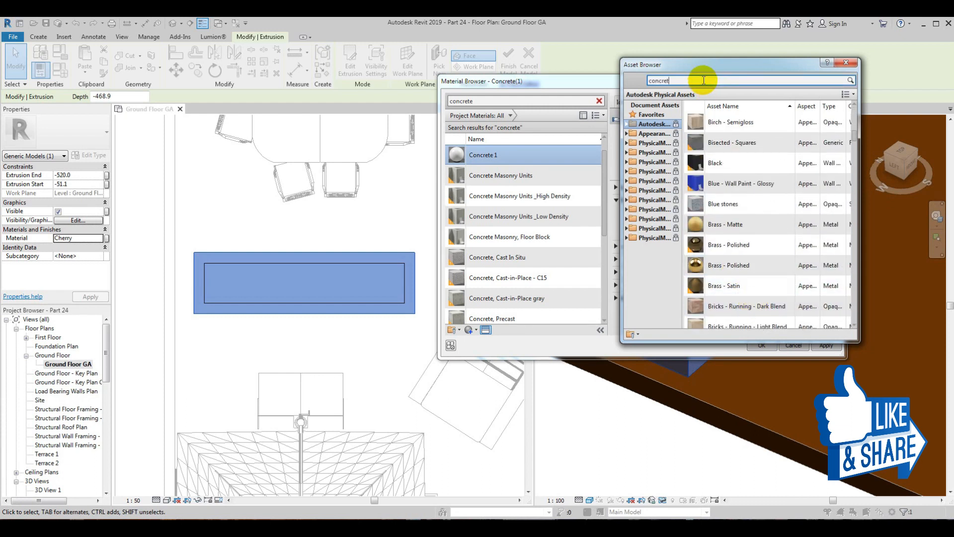
type("e")
key("Return")
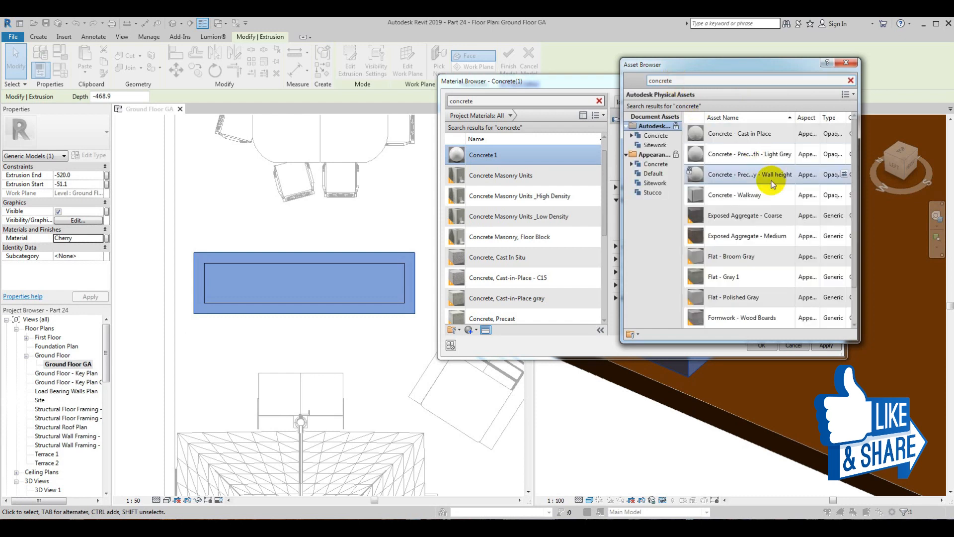
Step: Replace the appearance with Flat - Broom Gray, assign Concrete 1 to the extrusion, and finish the in-place model
double_click(737, 241)
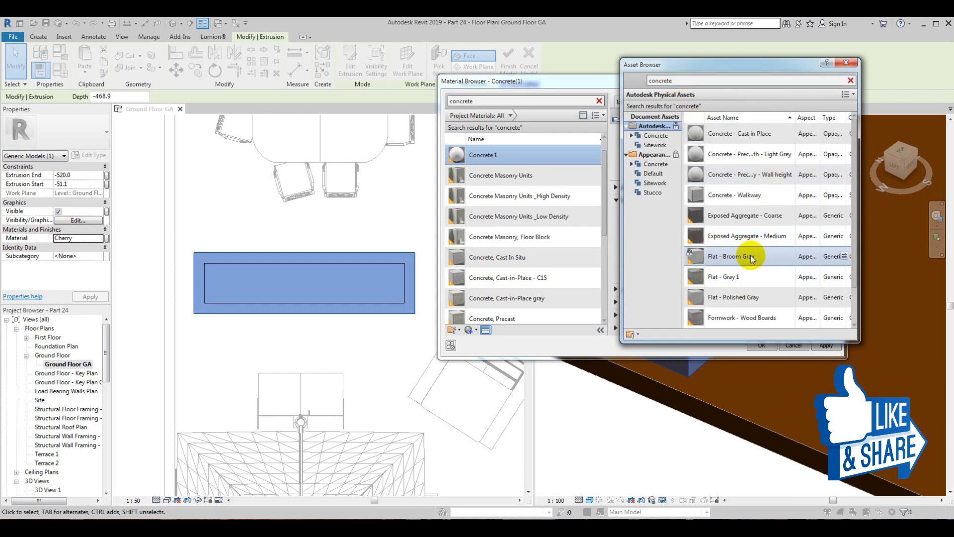
left_click(847, 62)
left_click(761, 345)
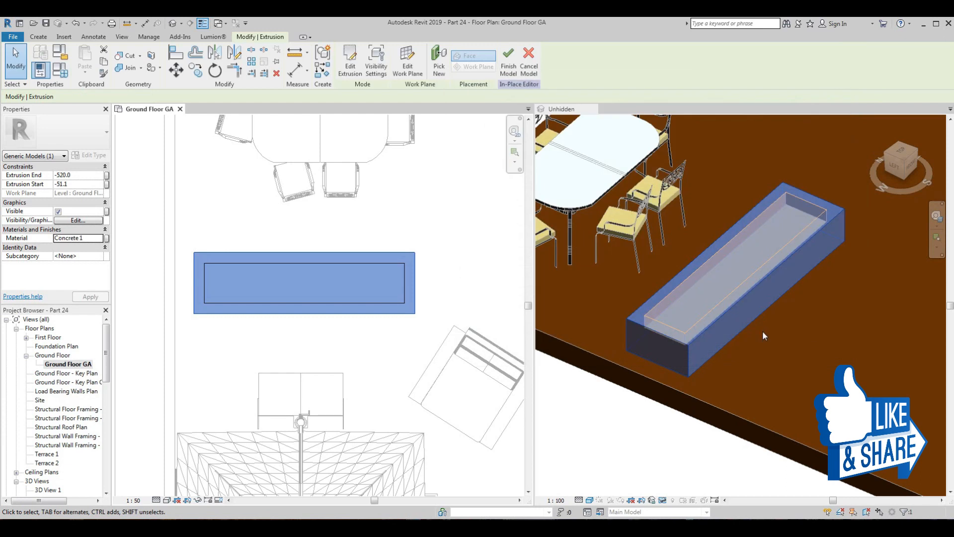
left_click(509, 68)
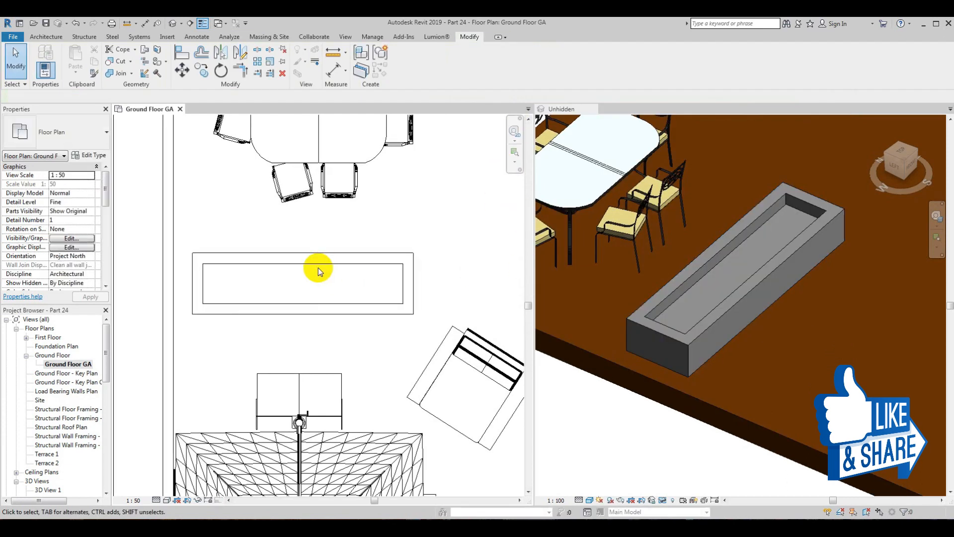
Step: Start a new in-place component in the Generic Models category
left_click(47, 36)
left_click(119, 72)
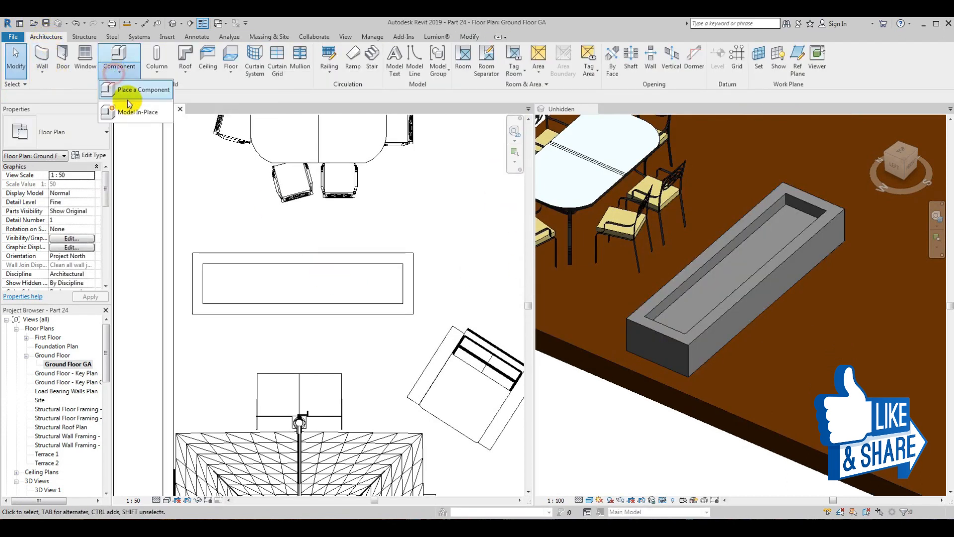
left_click(127, 96)
key("g")
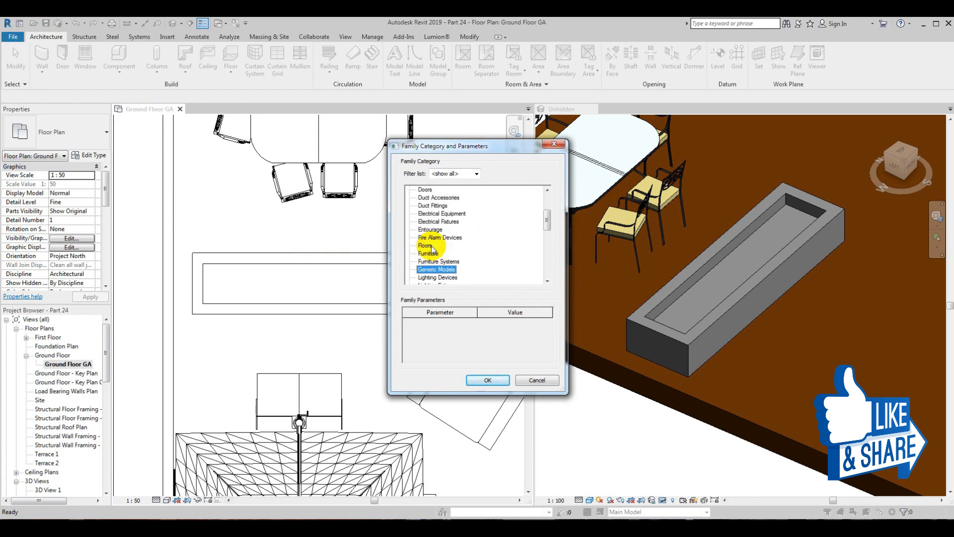
left_click(486, 382)
left_click(410, 241)
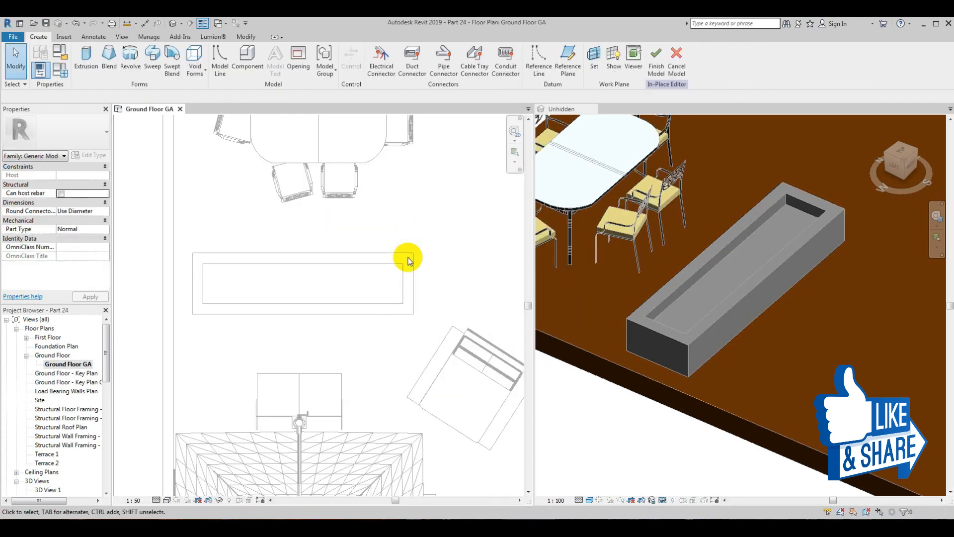
Step: Set the work plane by picking the recess of the concrete box and sketch a rectangular extrusion about 2840 × 572 mm filling its inner outline
left_click(594, 58)
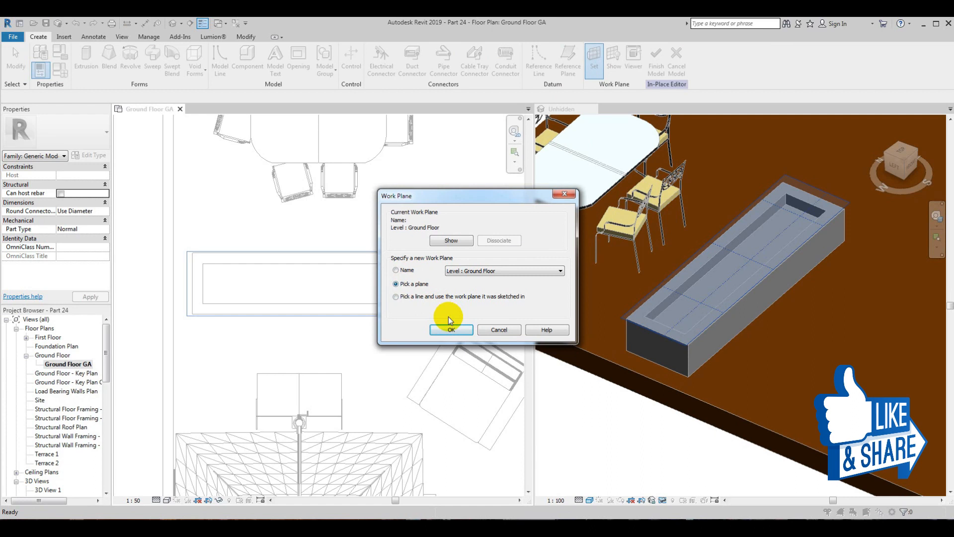
left_click(450, 329)
left_click(205, 283)
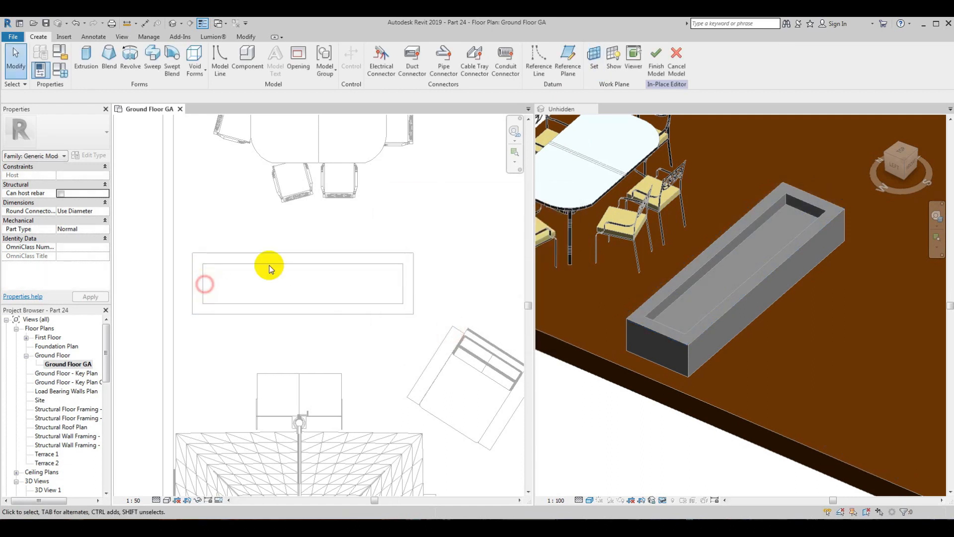
left_click(79, 63)
left_click(376, 50)
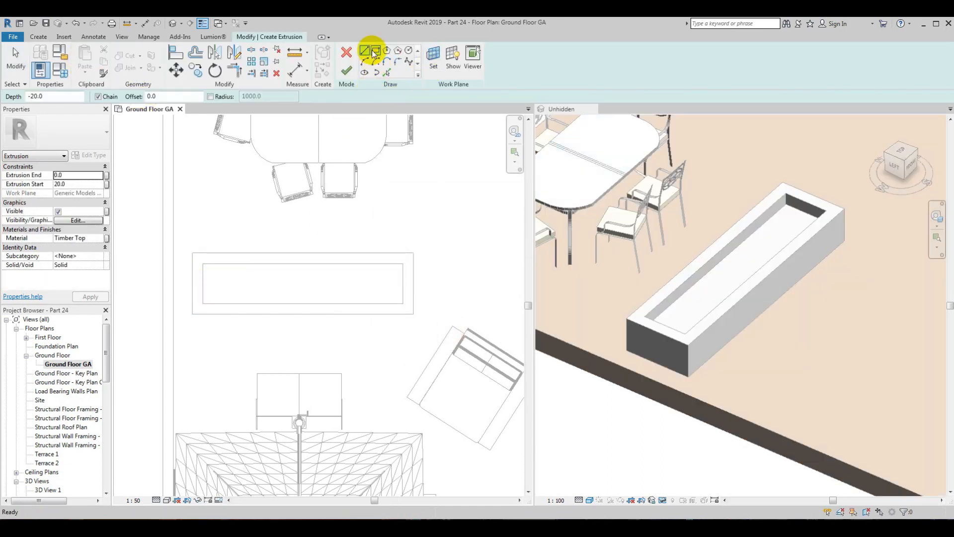
left_click(203, 264)
left_click(403, 303)
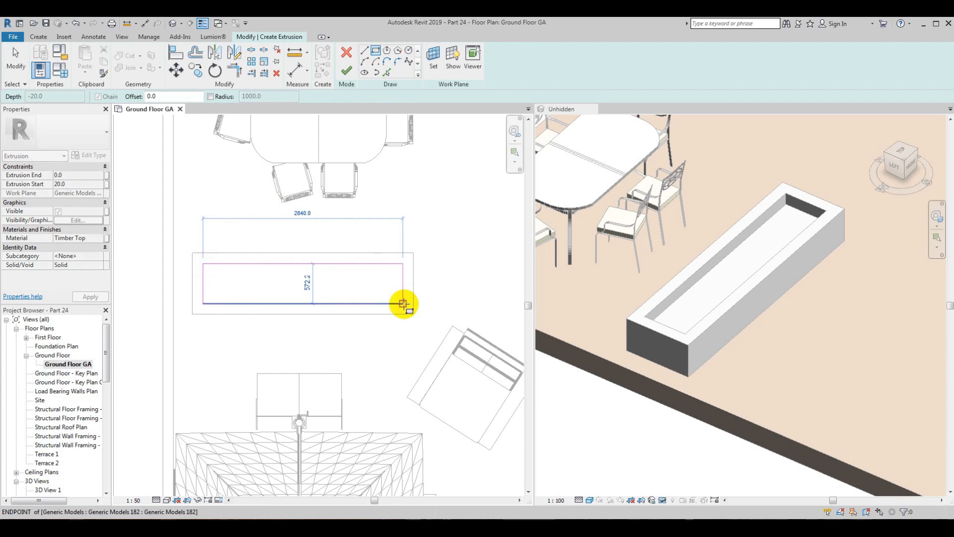
key("Escape")
key("Escape")
left_click(347, 71)
Step: Stretch the thickness of the new extrusion inside the recess to about 142 mm in the 3D view
left_click(808, 264)
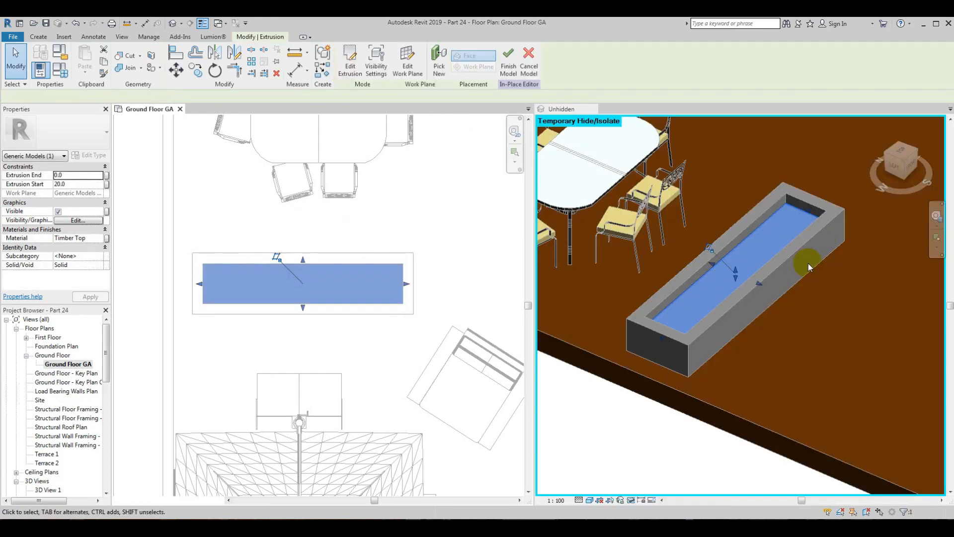
left_click(896, 169)
scroll(742, 299, "up", 4)
left_click_drag(731, 297, 731, 247)
middle_click_drag(725, 273, 676, 443, "shift")
left_click(692, 451)
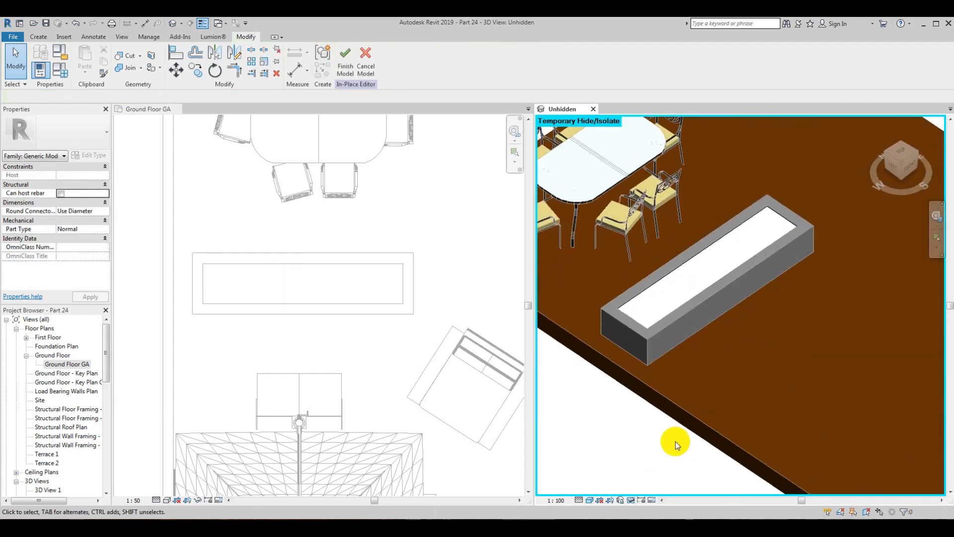
Step: Open the material assigned to the recess infill and duplicate Timber Top under the name Stones
left_click(659, 279)
left_click(101, 238)
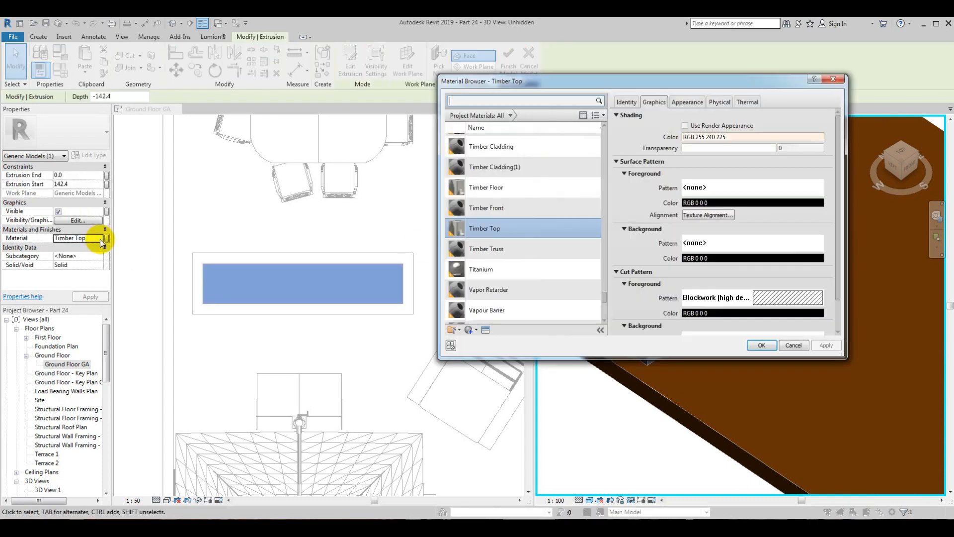
right_click(493, 230)
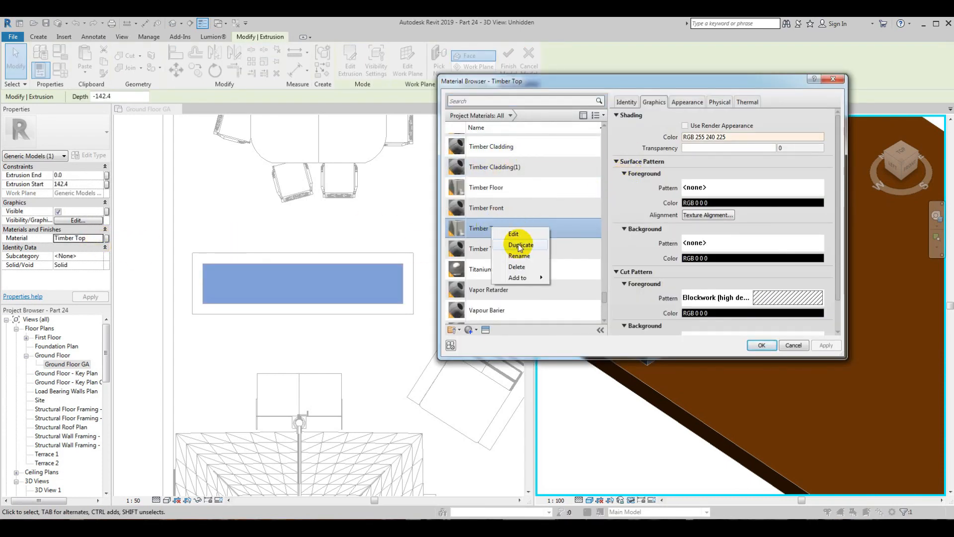
left_click(520, 247)
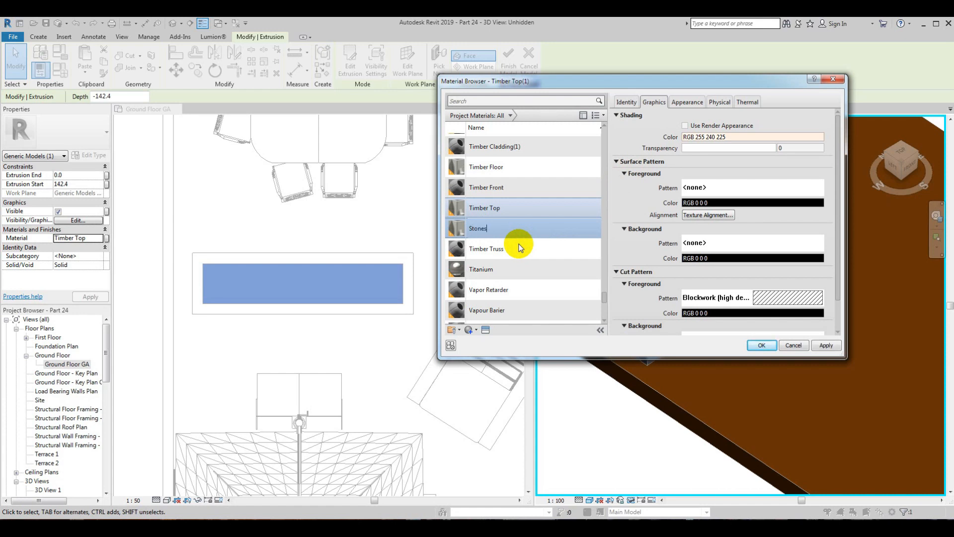
Step: Replace the Stones appearance with Pea Stone - Grey, assign the material to the infill extrusion, and finish the in-place model
left_click(794, 119)
left_click(681, 107)
left_click(813, 129)
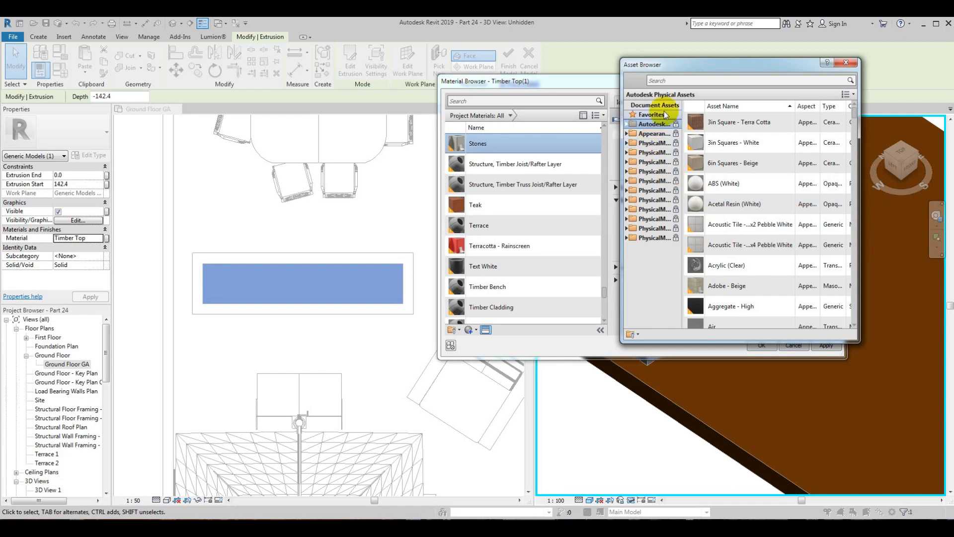
key("Return")
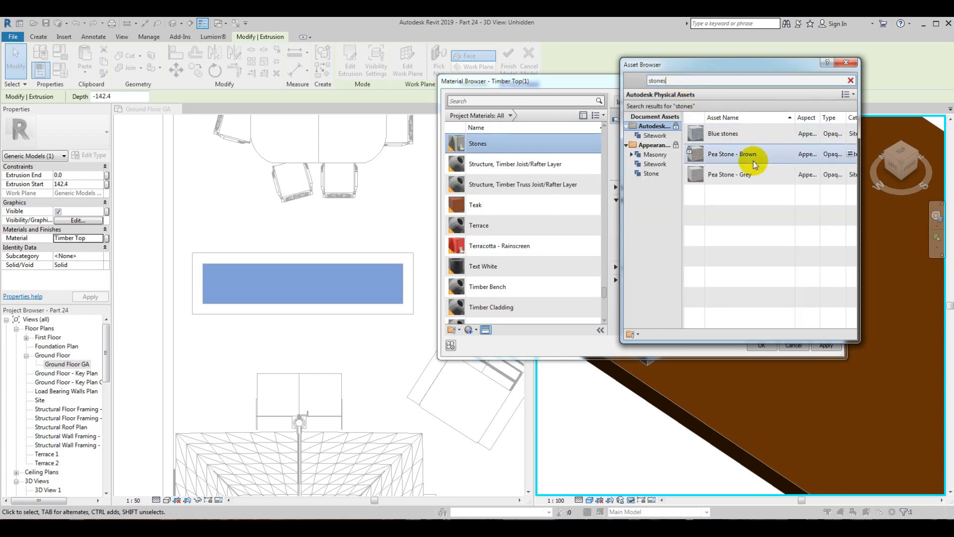
double_click(728, 179)
left_click(848, 63)
left_click(762, 346)
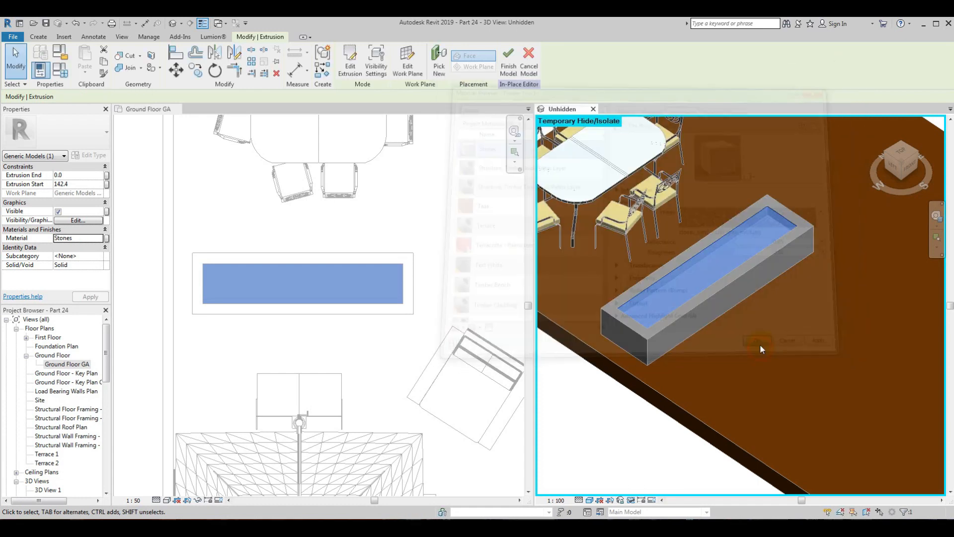
left_click(507, 62)
Step: Start another in-place component in the Generic Models category from the Ground Floor GA plan
scroll(693, 226, "down", 5)
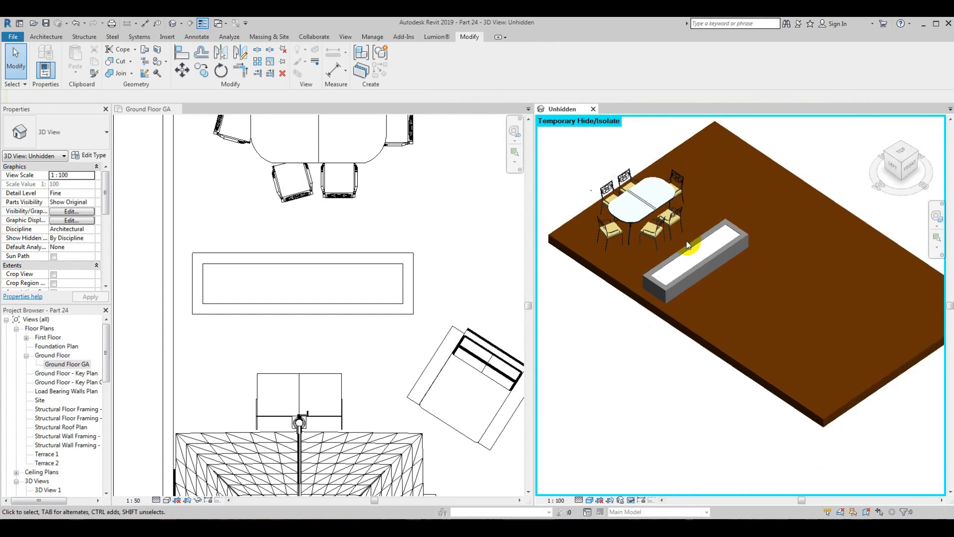
left_click(264, 292)
scroll(371, 356, "down", 4)
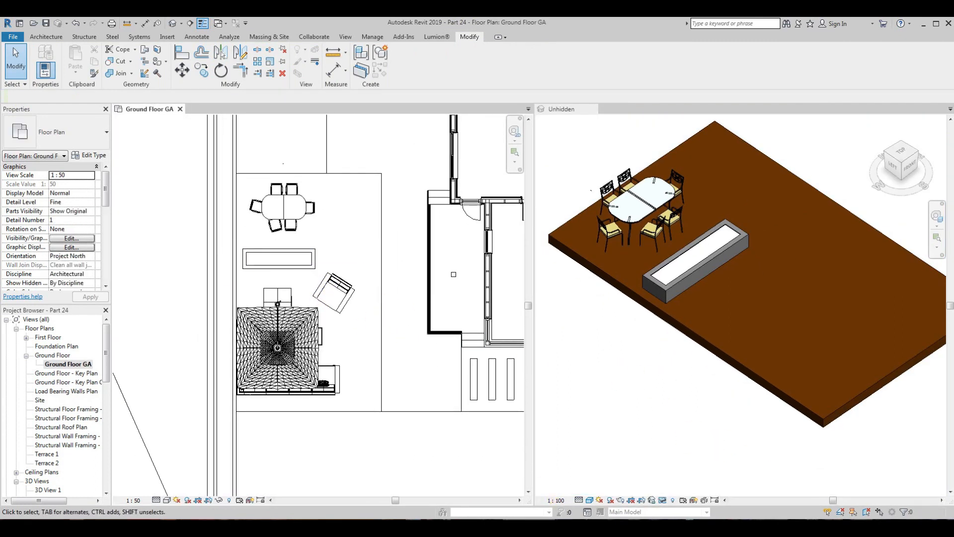
scroll(251, 259, "up", 4)
left_click(49, 38)
middle_click_drag(694, 343, 661, 335, "shift")
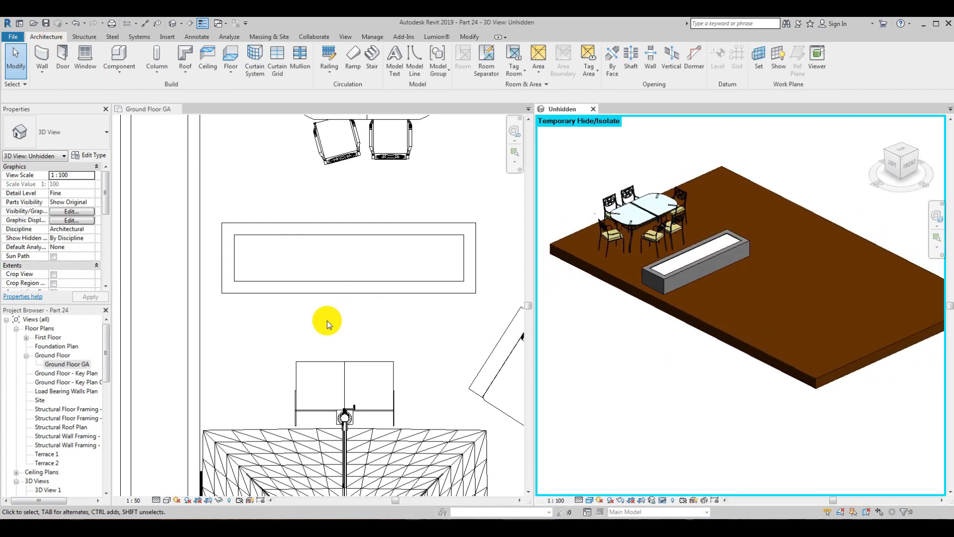
left_click(327, 324)
scroll(328, 324, "up", 2)
left_click(119, 72)
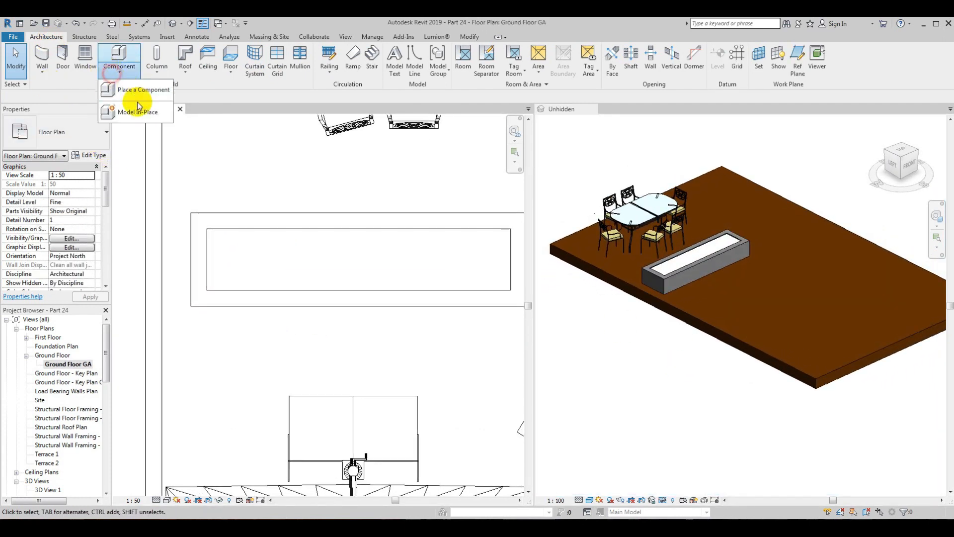
left_click(132, 99)
left_click(436, 246)
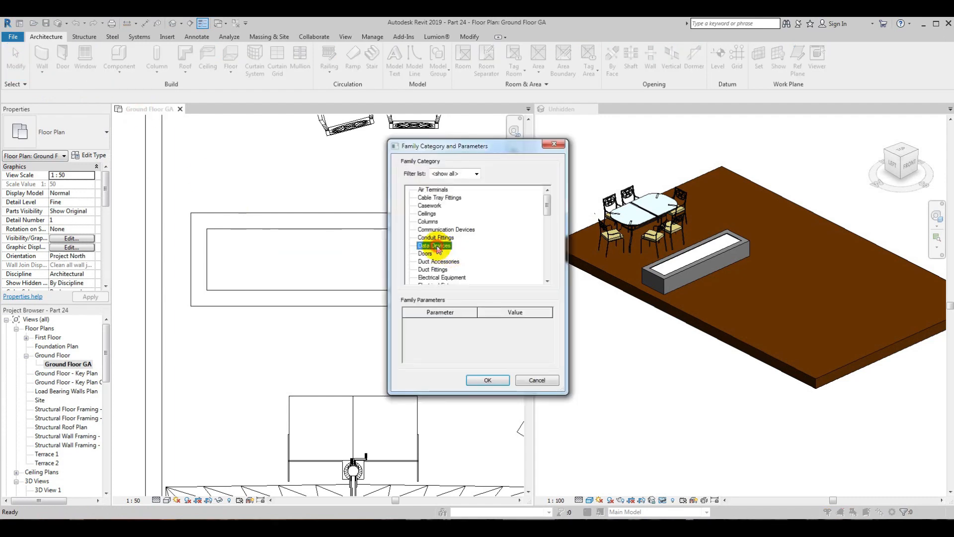
left_click(488, 379)
left_click(405, 238)
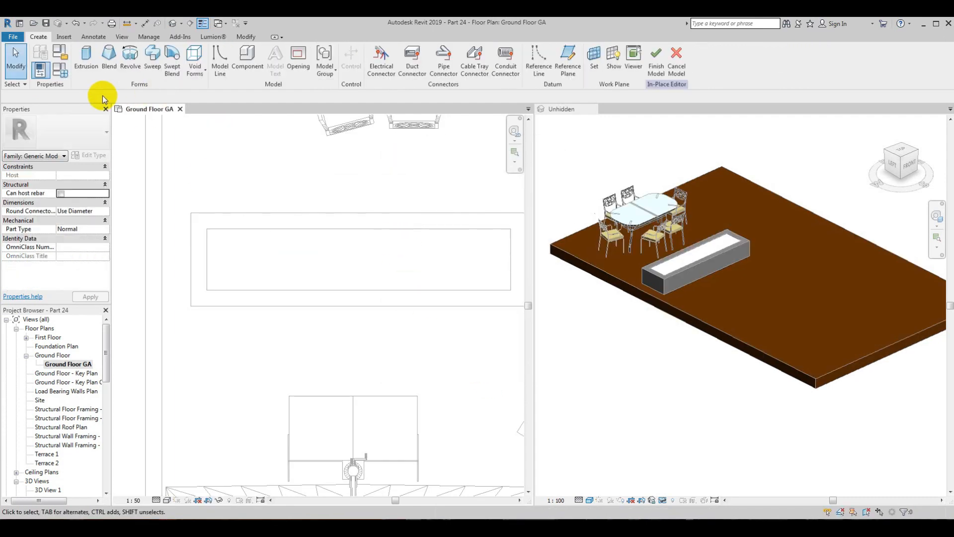
Step: Start an extrusion and assign it the Concrete 1 material
left_click(87, 66)
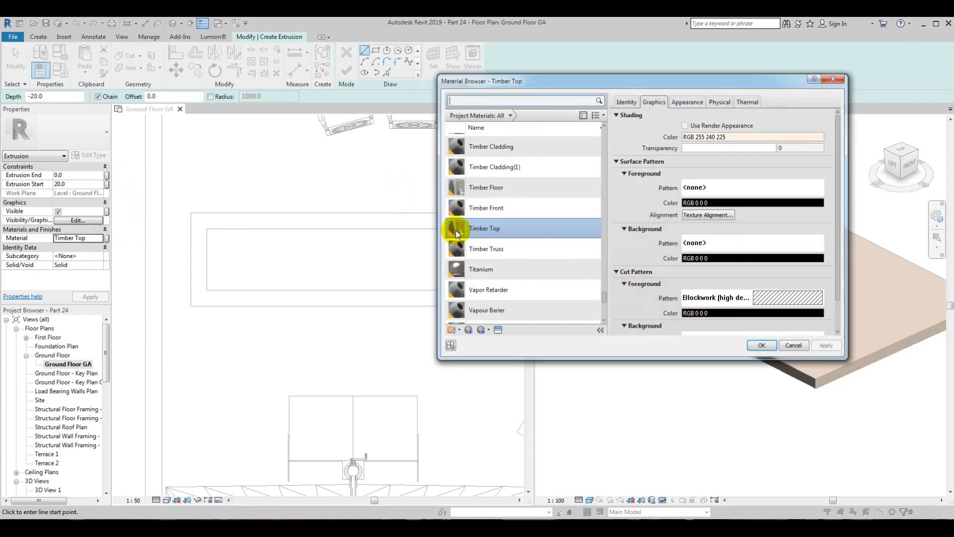
left_click(493, 103)
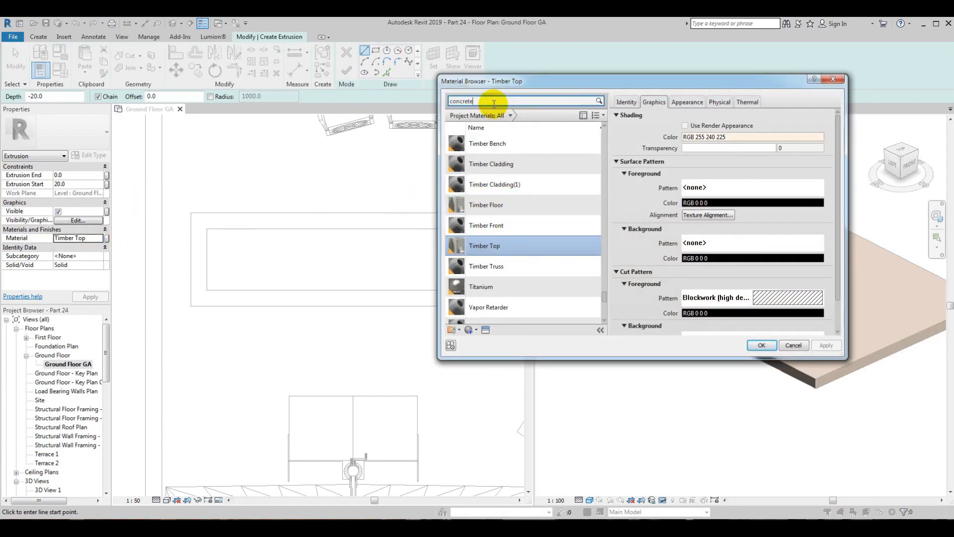
left_click(490, 164)
left_click(761, 345)
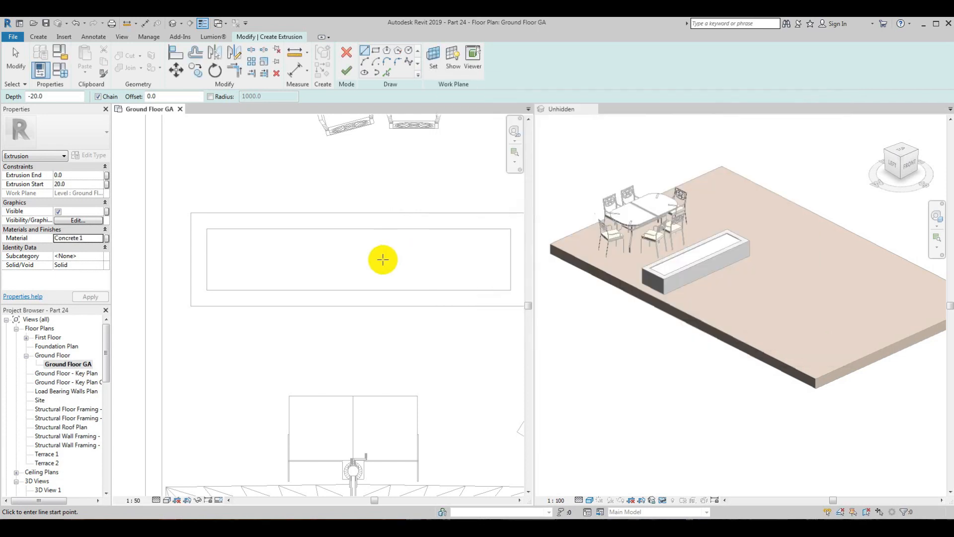
Step: Sketch a 140 mm square in the upper-left inner corner of the box outline
scroll(382, 259, "up", 2)
left_click(376, 53)
scroll(222, 279, "up", 1)
left_click(198, 257)
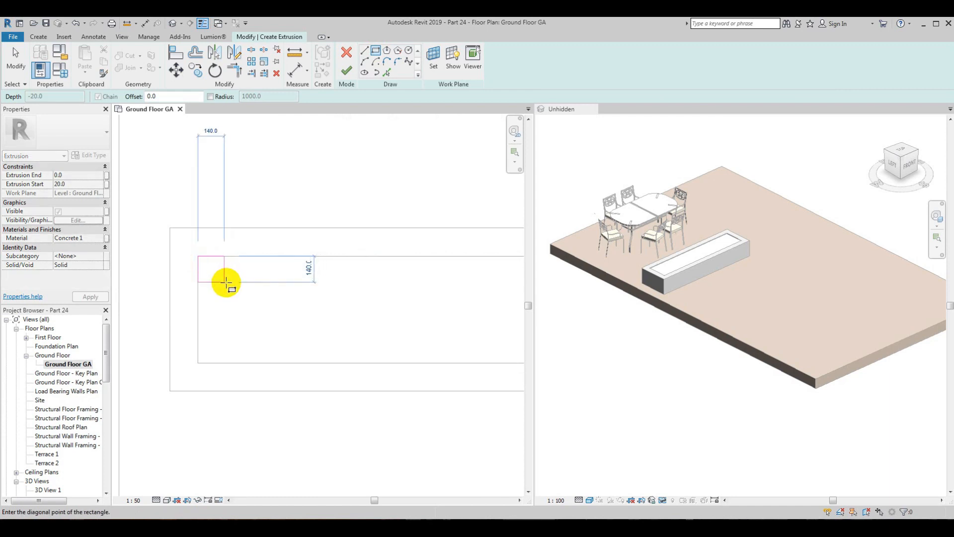
left_click(225, 281)
key("Escape")
key("Escape")
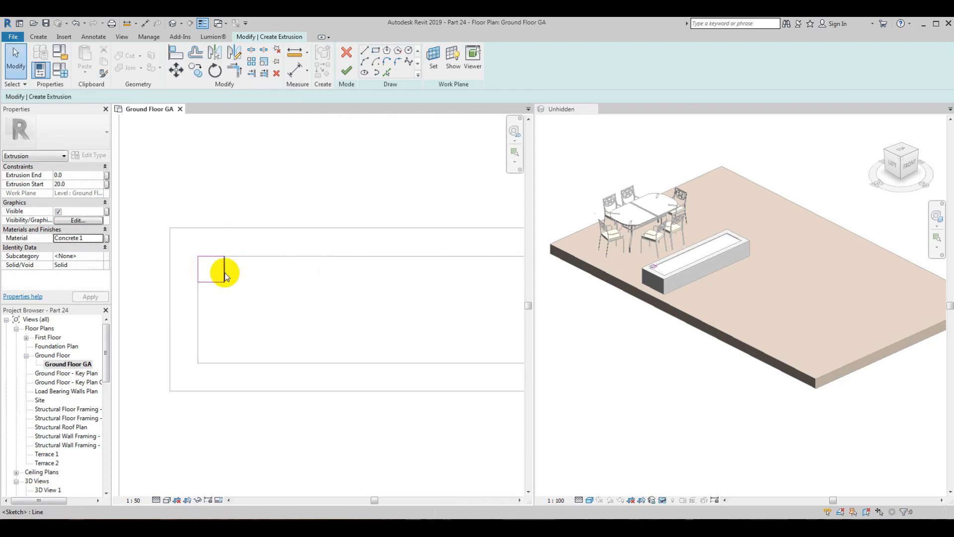
Step: Mirror the corner square about the box's vertical and horizontal centre axes so each inner corner has one
scroll(219, 274, "down", 1)
left_click_drag(229, 282, 231, 283)
scroll(201, 196, "down", 1)
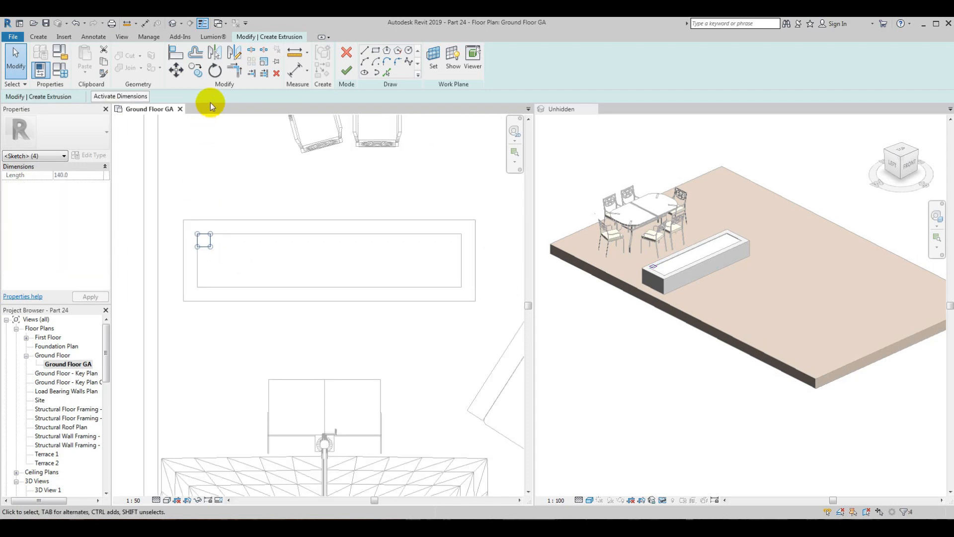
left_click(233, 58)
left_click(330, 219)
left_click(330, 240)
left_click_drag(187, 215, 243, 252)
left_click_drag(475, 256, 475, 254)
left_click(234, 53)
left_click(463, 263)
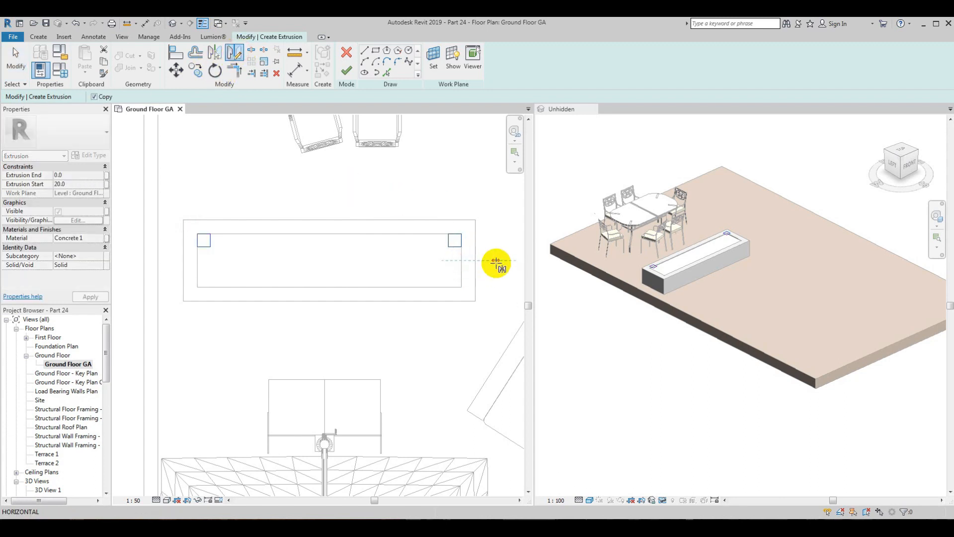
left_click(496, 261)
Step: Finish the sketch and place the four feet at floor level, with extrusion end -520 and start about -489.1, then finish the in-place model
left_click(717, 347)
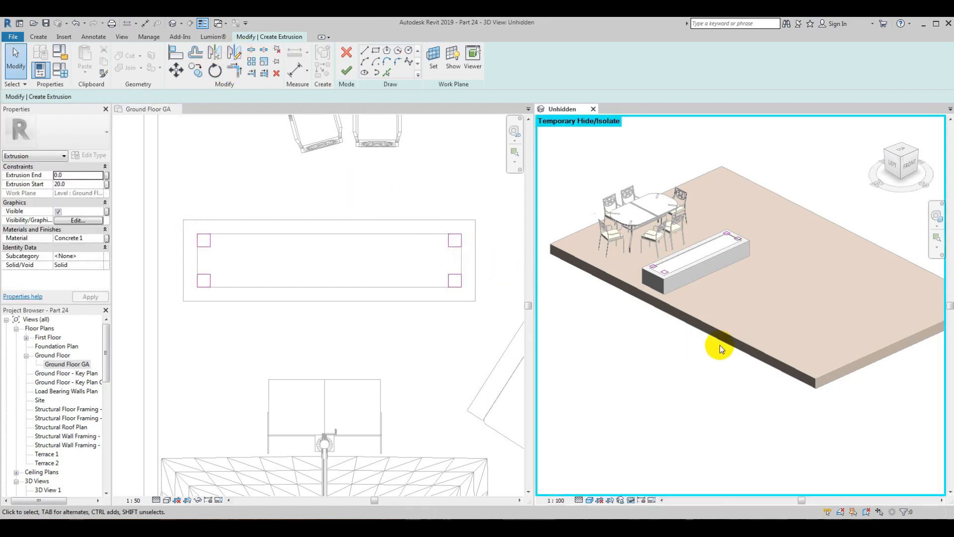
left_click(893, 175)
left_click(346, 71)
scroll(618, 258, "up", 3)
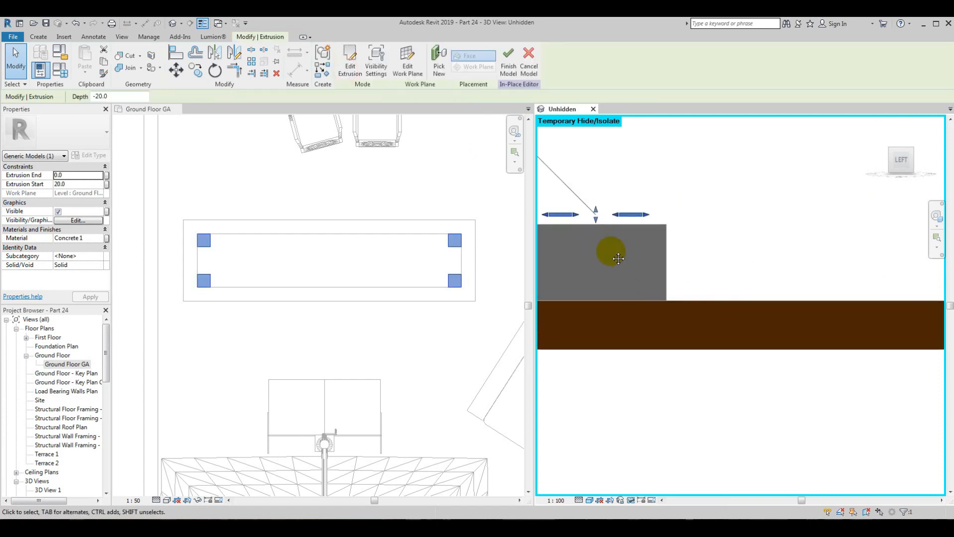
scroll(618, 258, "up", 2)
left_click_drag(702, 208, 703, 320)
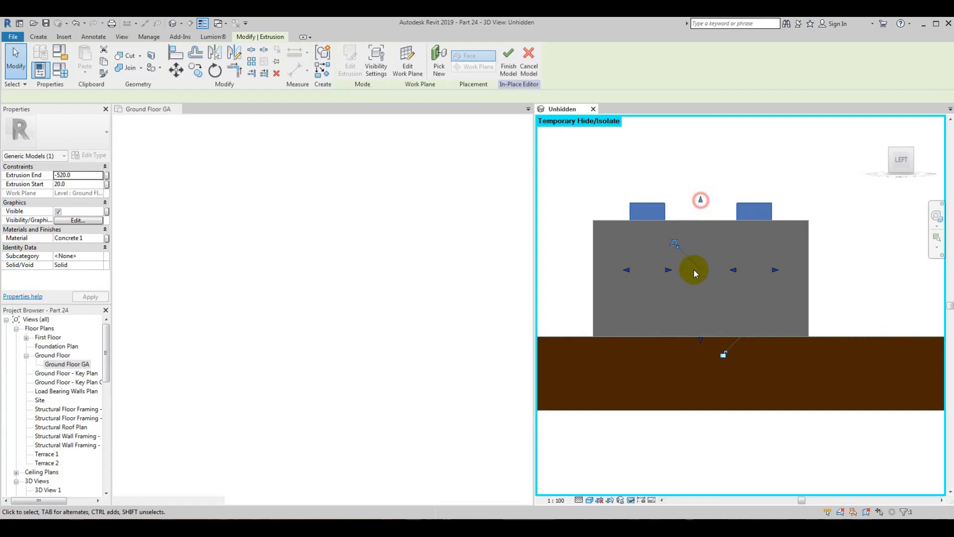
left_click_drag(701, 286, 697, 329)
scroll(697, 331, "up", 2)
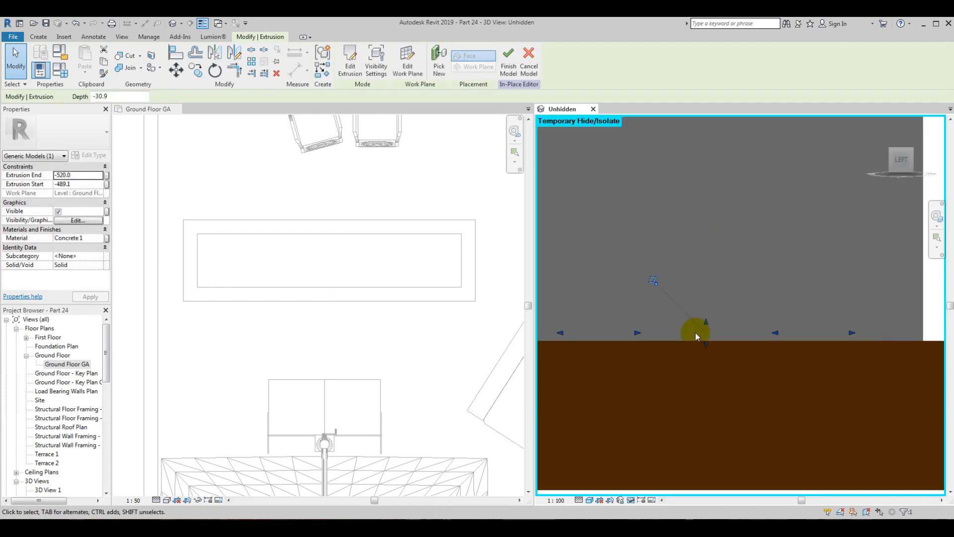
scroll(696, 333, "down", 2)
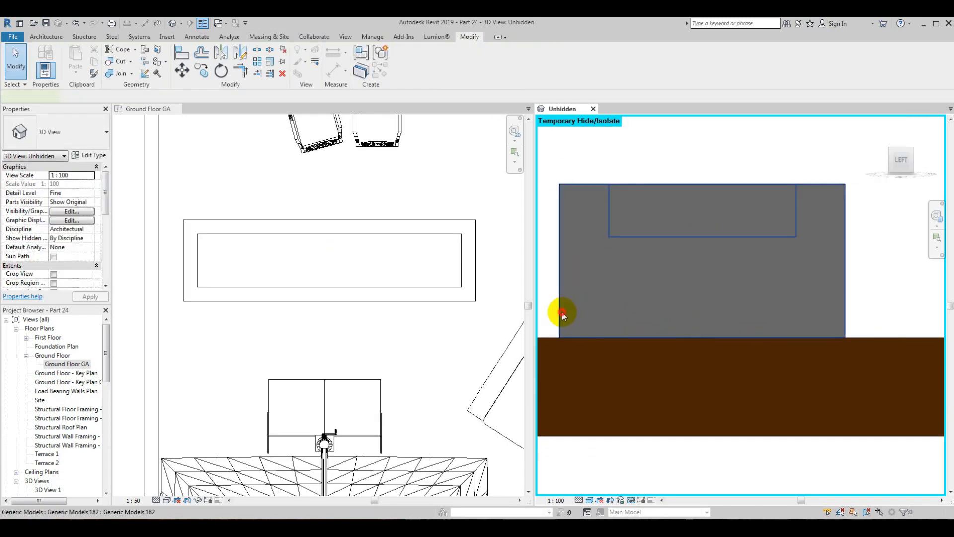
Step: Edit the concrete box in place, raise its underside to the top of the feet at extrusion end -489.1, and finish the model
left_click(699, 330)
left_click_drag(699, 330, 699, 316)
left_click(405, 62)
left_click(700, 310)
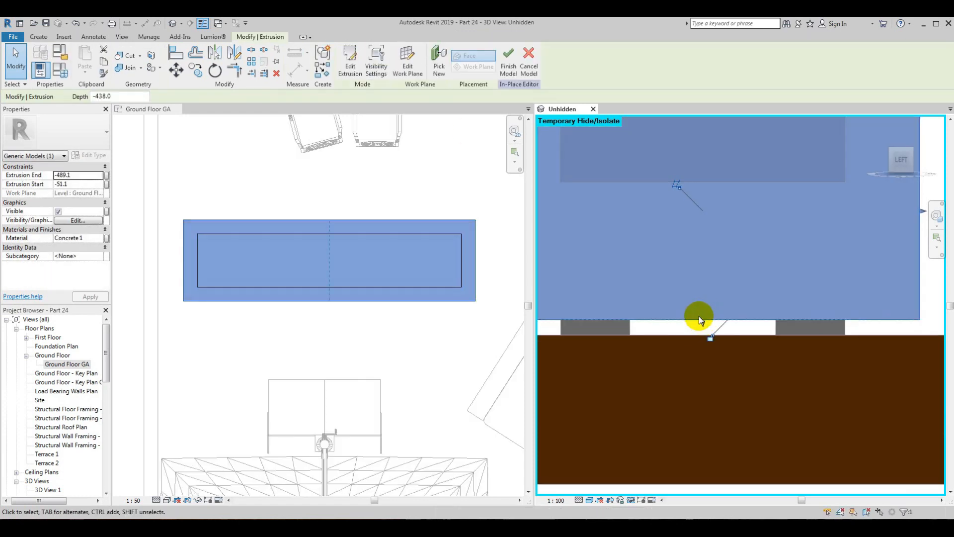
scroll(699, 315, "down", 3)
left_click(675, 429)
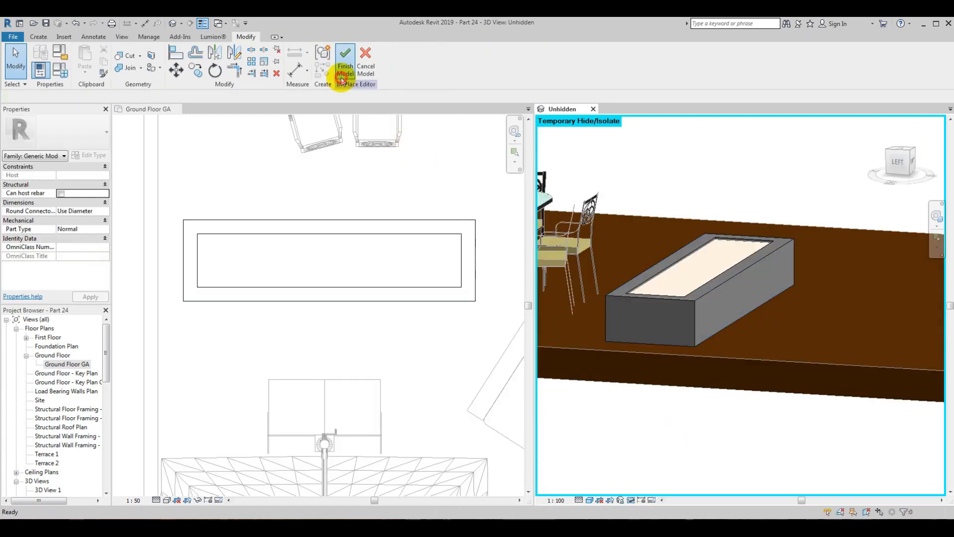
left_click(345, 64)
Step: Reset the temporary hide/isolate in the 3D view and save the project
scroll(777, 326, "down", 5)
left_click(631, 500)
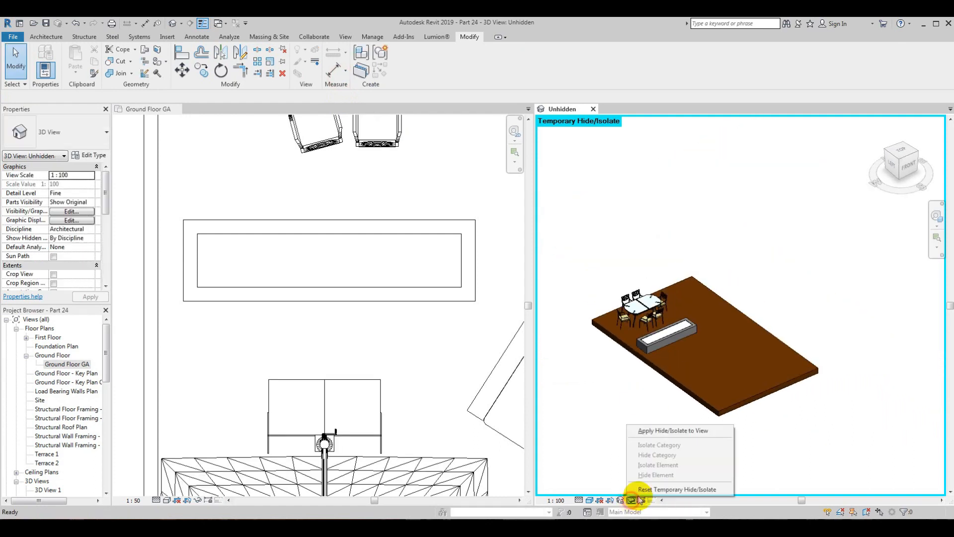
left_click(646, 492)
middle_click_drag(667, 418, 611, 396, "shift")
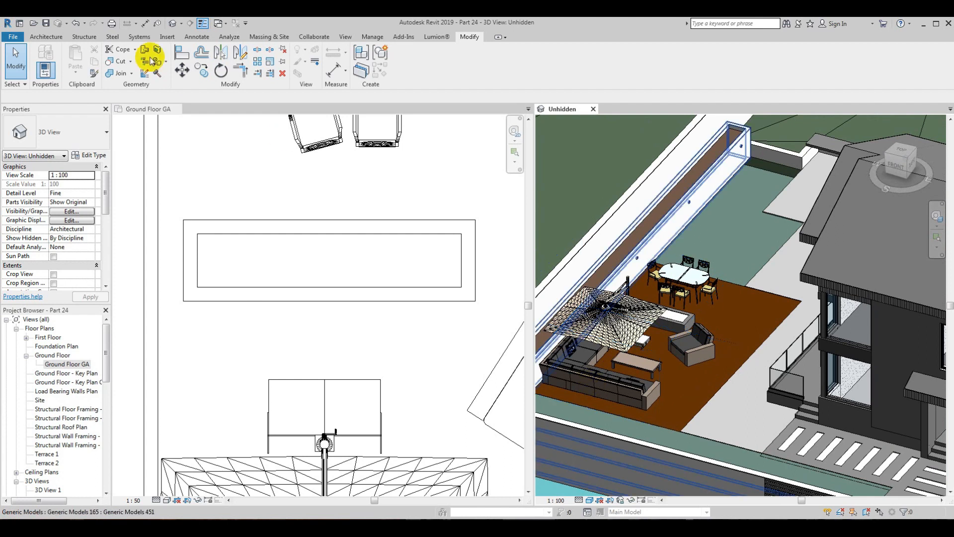
left_click(46, 23)
middle_click_drag(731, 317, 908, 335, "shift")
middle_click_drag(771, 352, 673, 441, "shift")
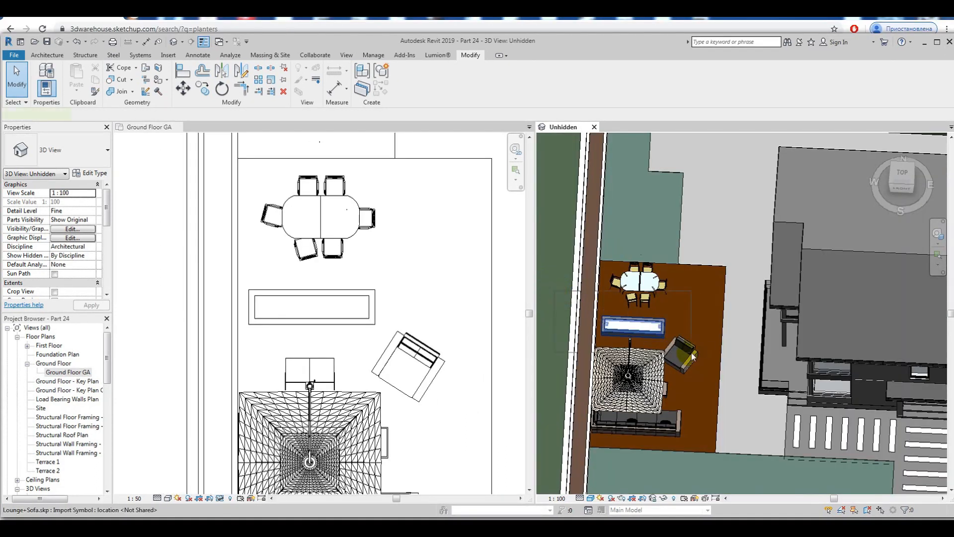
Step: Move the concrete box with its stone infill and feet past the lounge to the timber floor's upper edge, behind the dining set
left_click(691, 353)
left_click(156, 333)
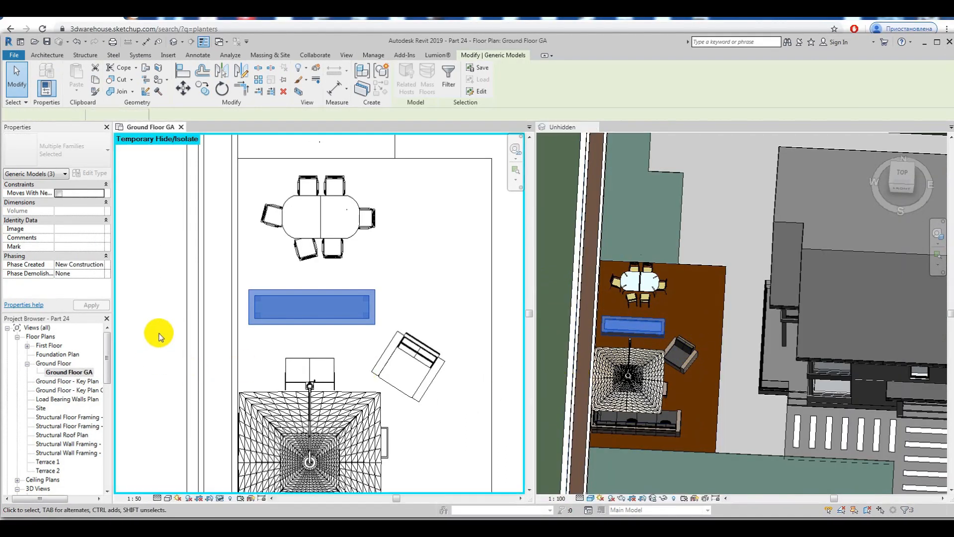
scroll(308, 271, "up", 2)
left_click(180, 94)
left_click(230, 343)
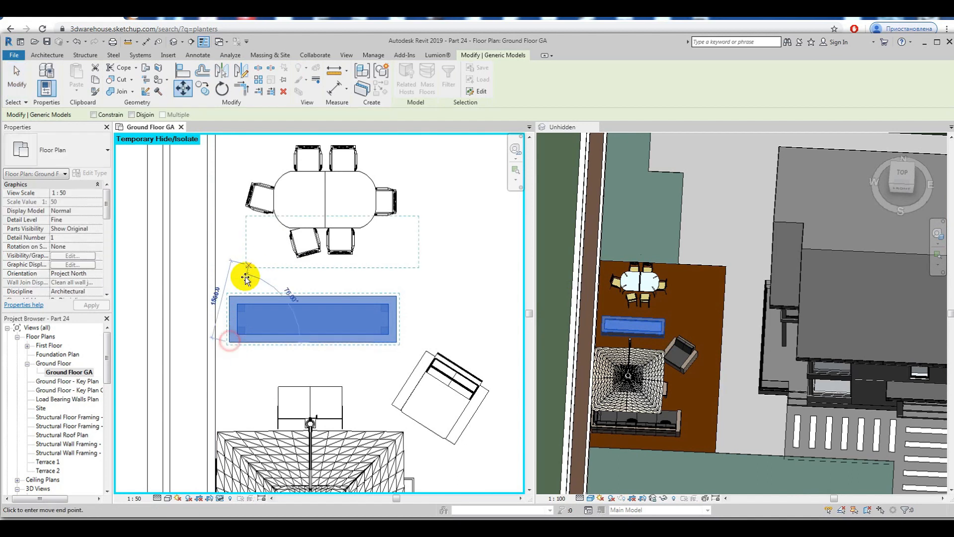
middle_click_drag(261, 192, 236, 278)
left_click(237, 281)
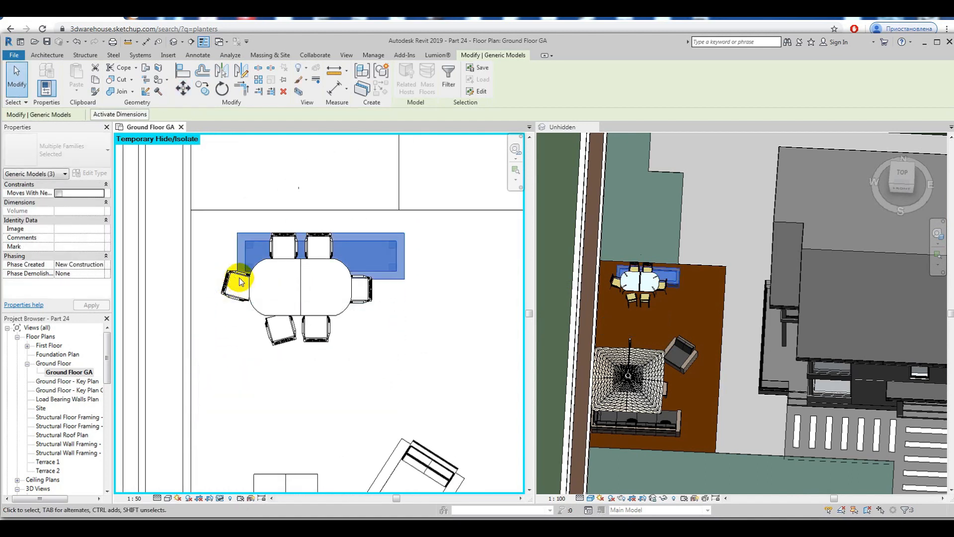
Step: Group the concrete box, stone infill and feet into one model group, accepting the default name
scroll(239, 283, "down", 4)
scroll(246, 293, "up", 2)
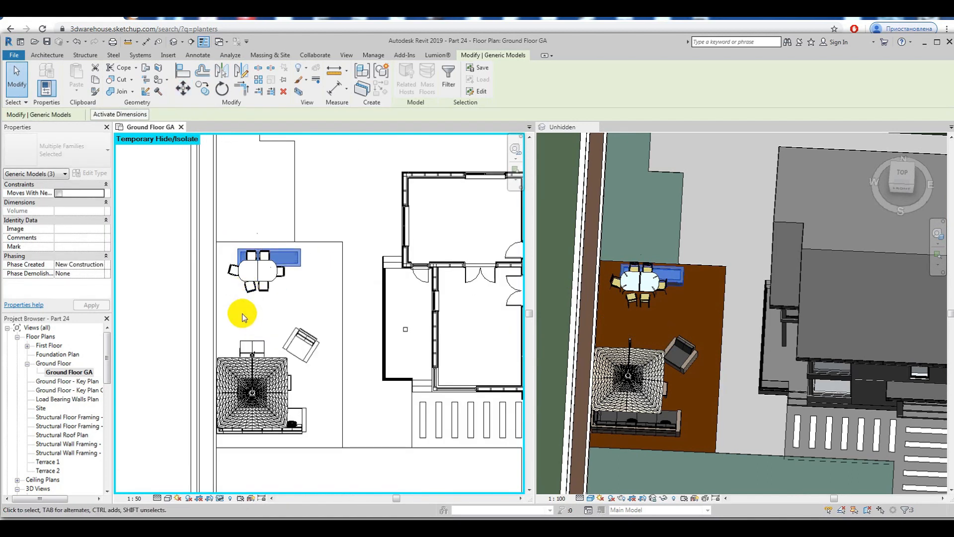
scroll(246, 306, "up", 2)
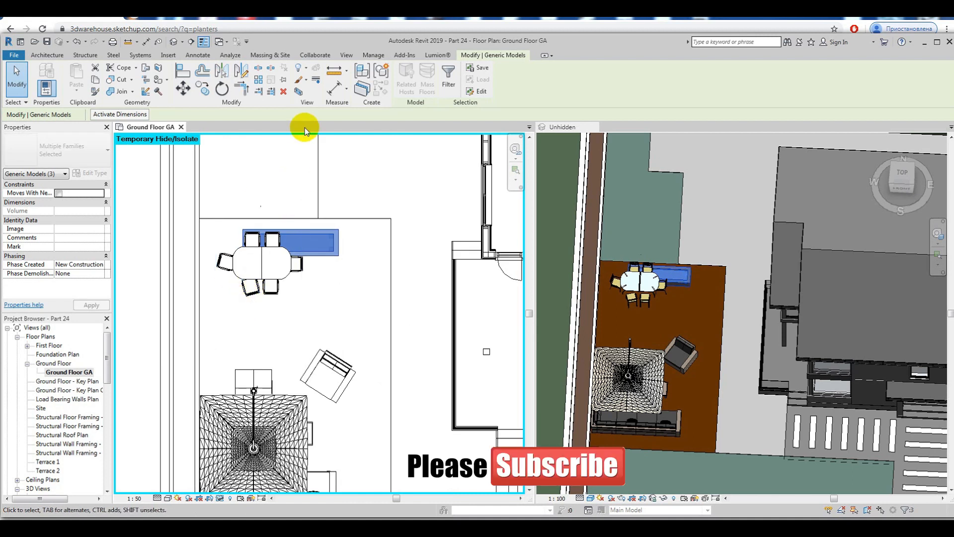
scroll(319, 160, "up", 1)
left_click(383, 74)
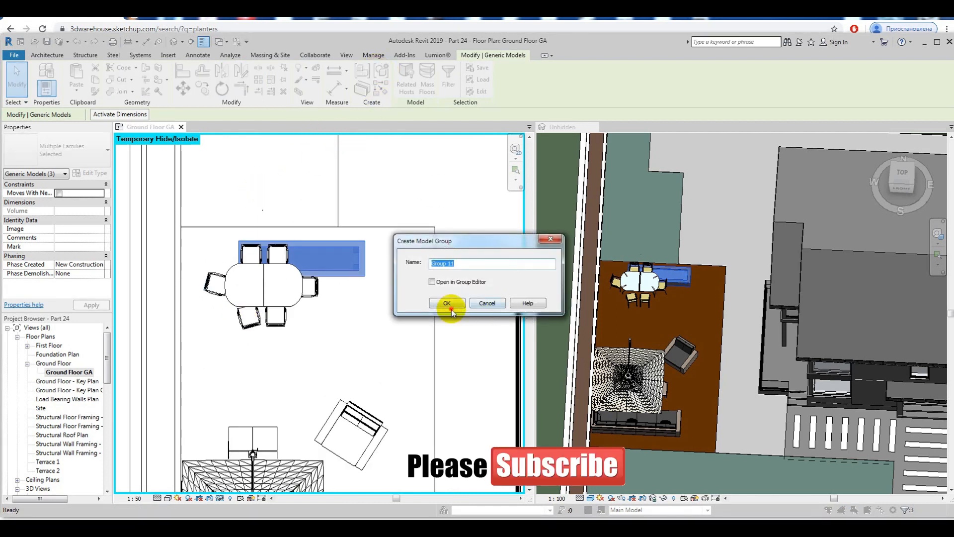
left_click(447, 303)
Step: Move the outdoor table and chairs down the timber floor, clear of the concrete box and above the lounge set
left_click(277, 308)
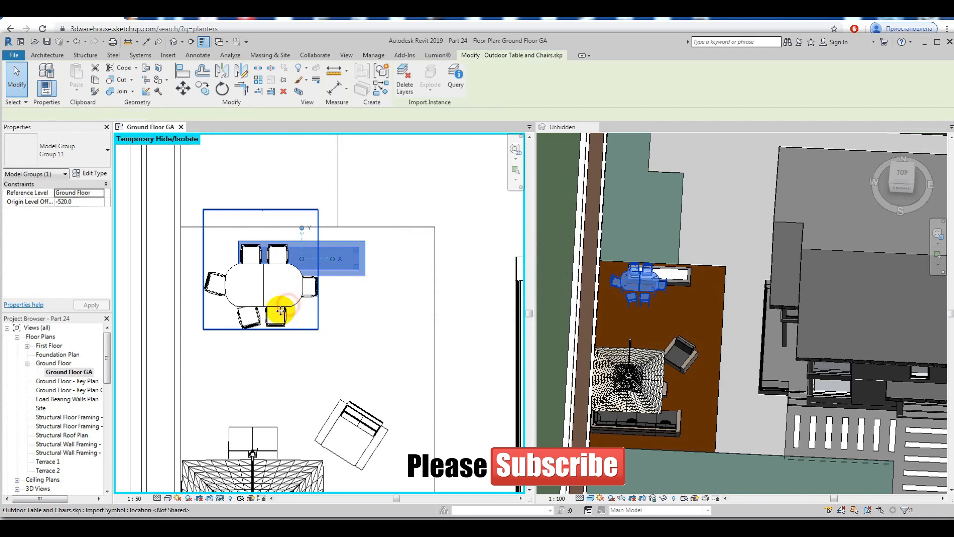
left_click_drag(279, 306, 278, 376)
left_click(16, 74)
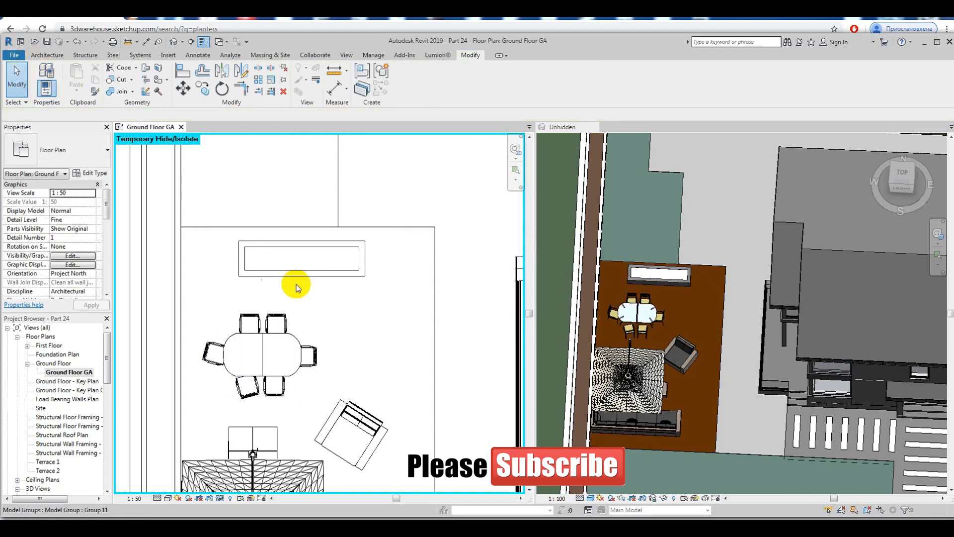
scroll(298, 276, "down", 2)
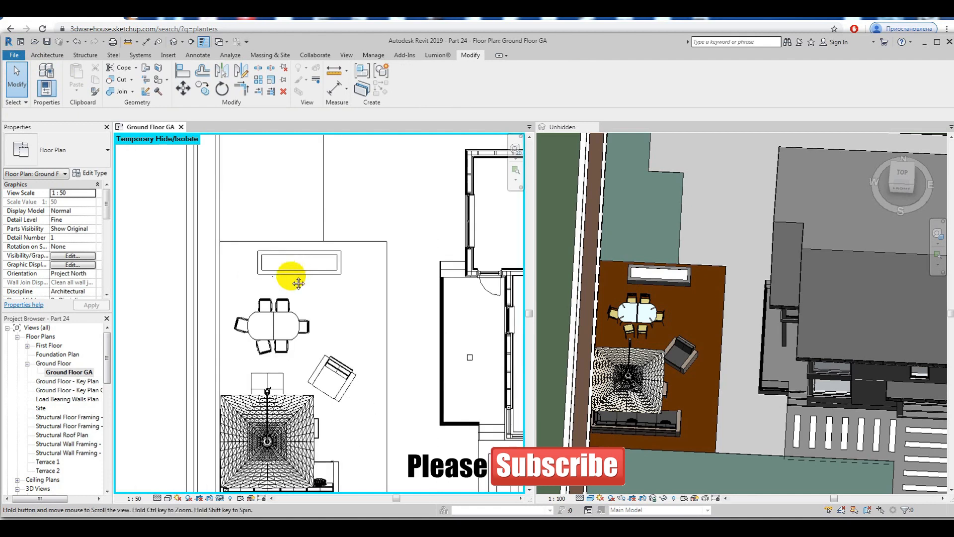
left_click(735, 297)
left_click(198, 55)
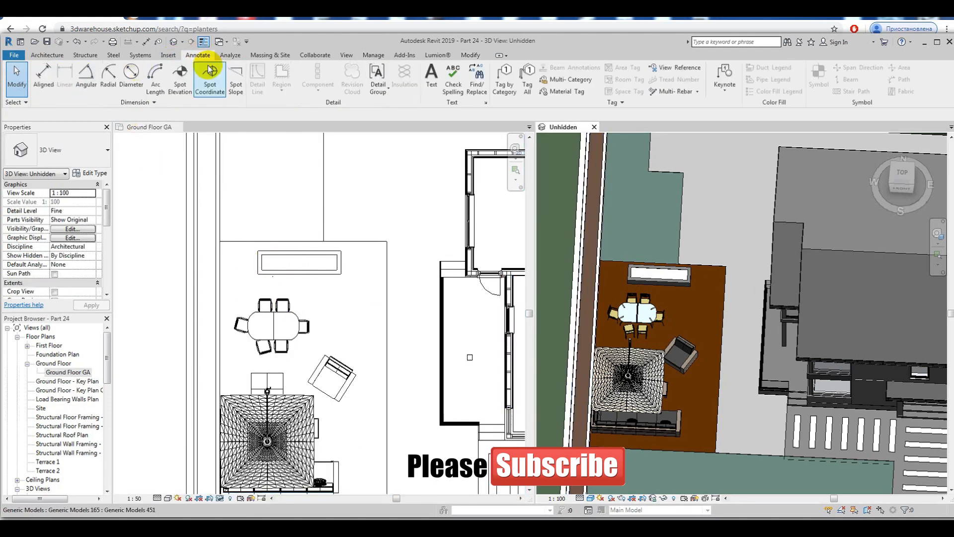
left_click(55, 92)
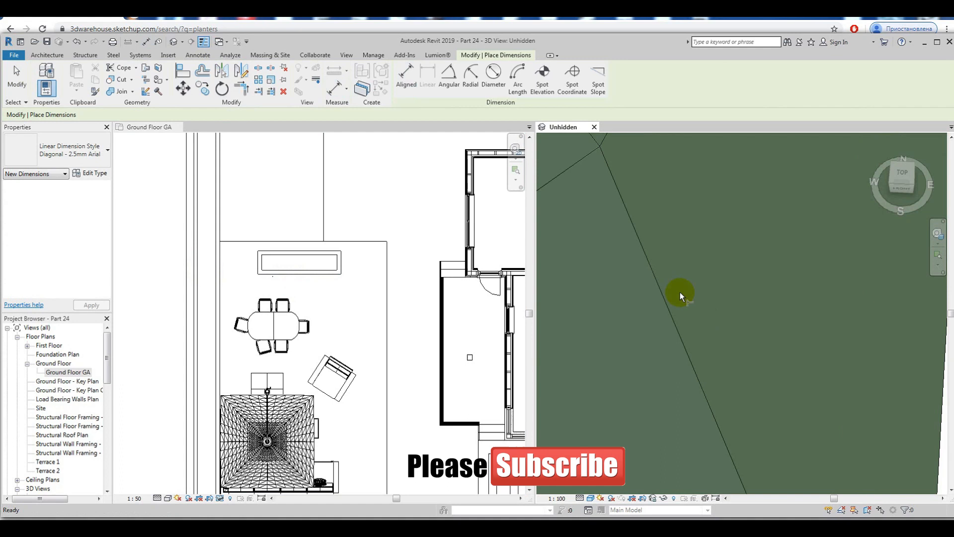
left_click(17, 74)
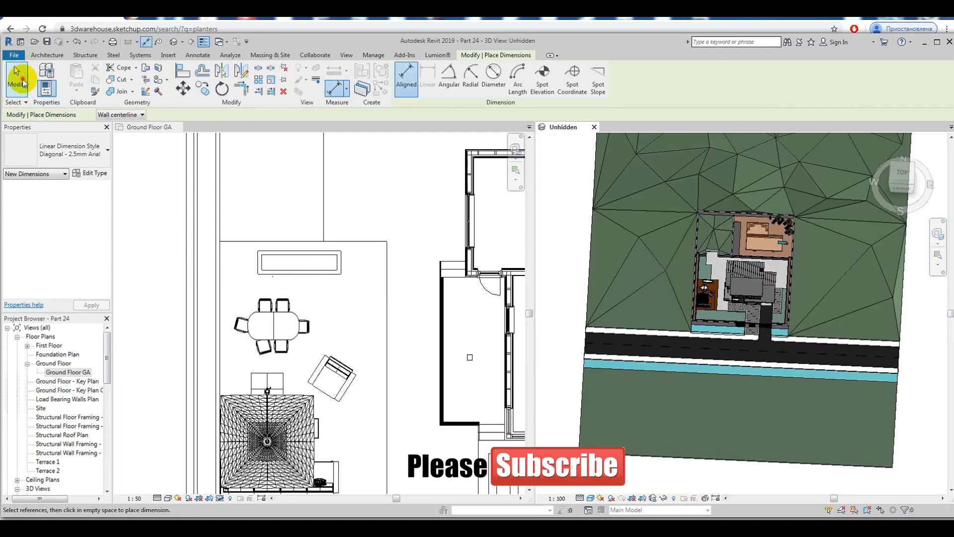
Step: Reset the plan's temporary hide/isolate and add an aligned dimension from the box's left side to the timber floor's left edge
left_click(221, 502)
left_click(236, 489)
scroll(234, 268, "up", 2)
left_click(48, 83)
scroll(225, 240, "up", 1)
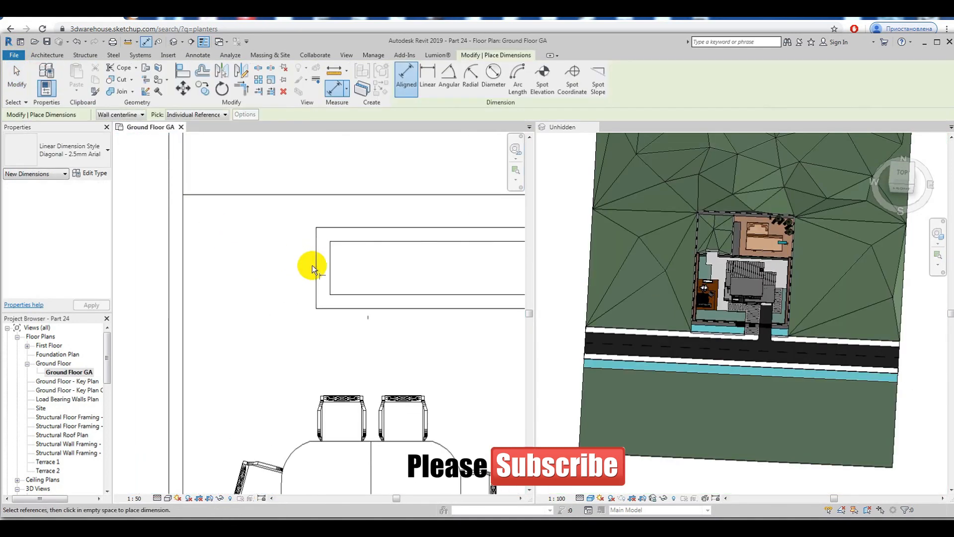
left_click(319, 275)
left_click(184, 258)
left_click(233, 279)
Step: Add an aligned dimension from the box's right side to the timber floor's right edge
scroll(232, 279, "down", 3)
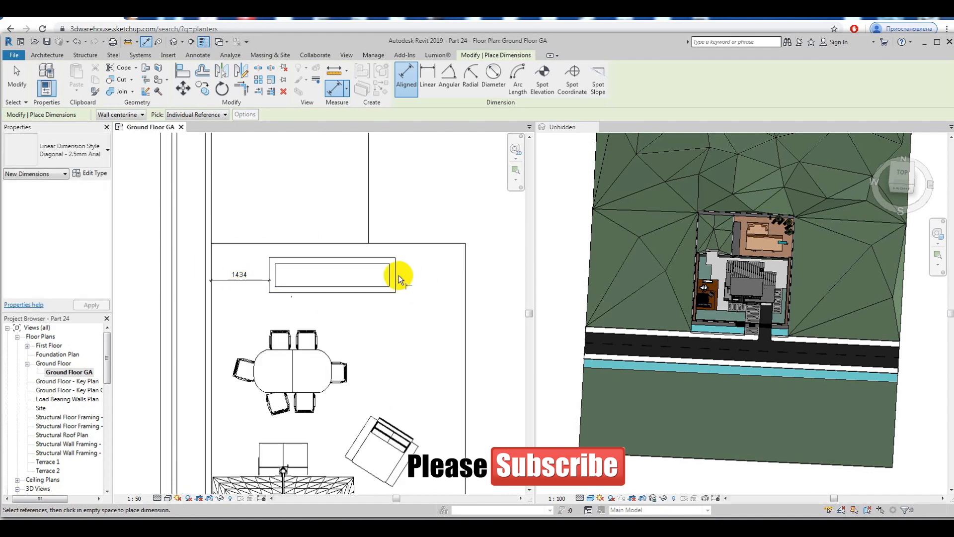
left_click(397, 275)
left_click(466, 277)
left_click(448, 280)
key("Escape")
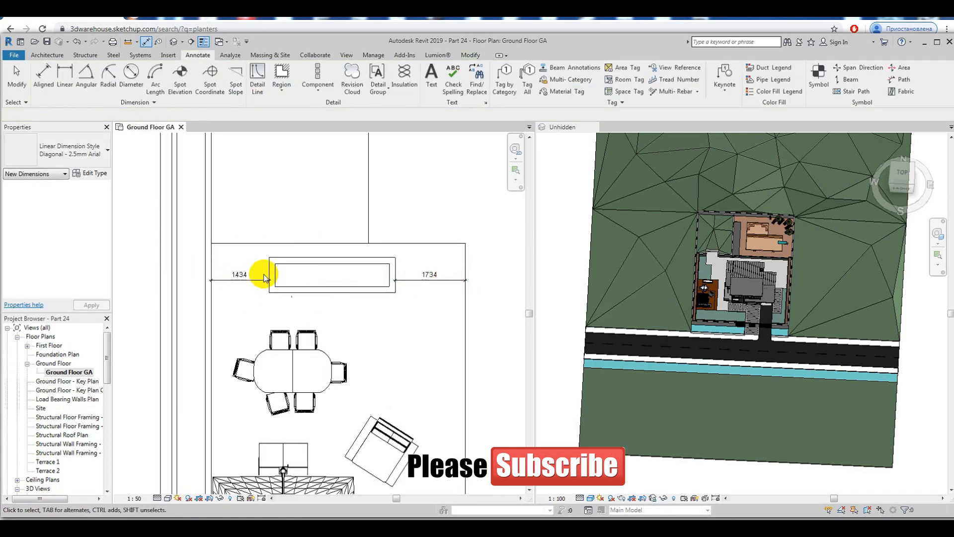
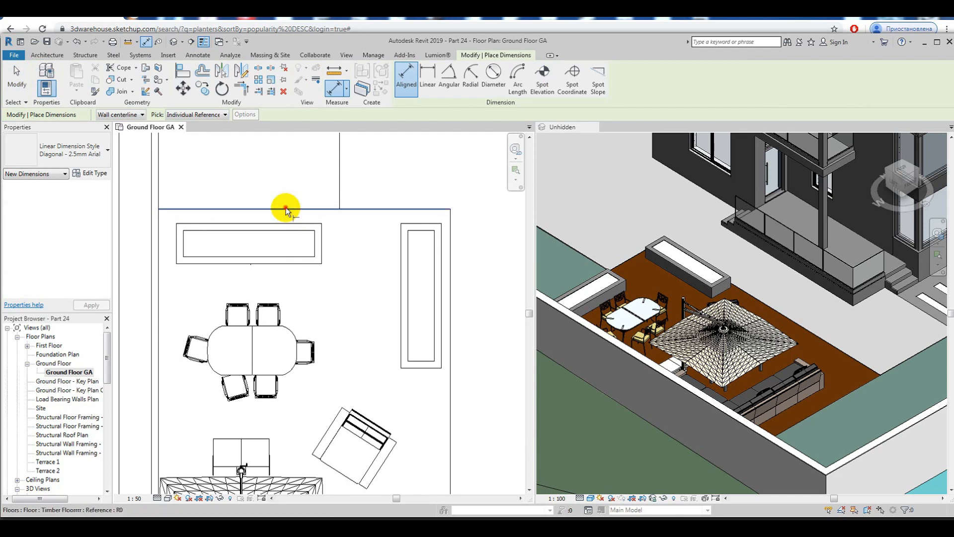
Step: Add an aligned dimension from the vertical concrete box's right side to the timber floor's right edge
key("Escape")
left_click(451, 266)
left_click(442, 265)
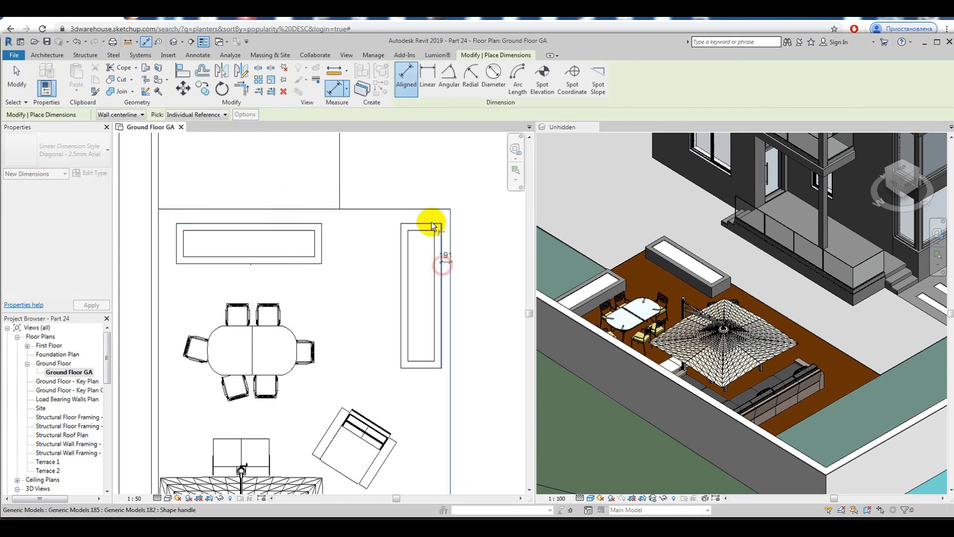
left_click(428, 192)
key("Escape")
Step: Nudge the vertical concrete box left by three increments, away from the timber floor's right edge
left_click(407, 224)
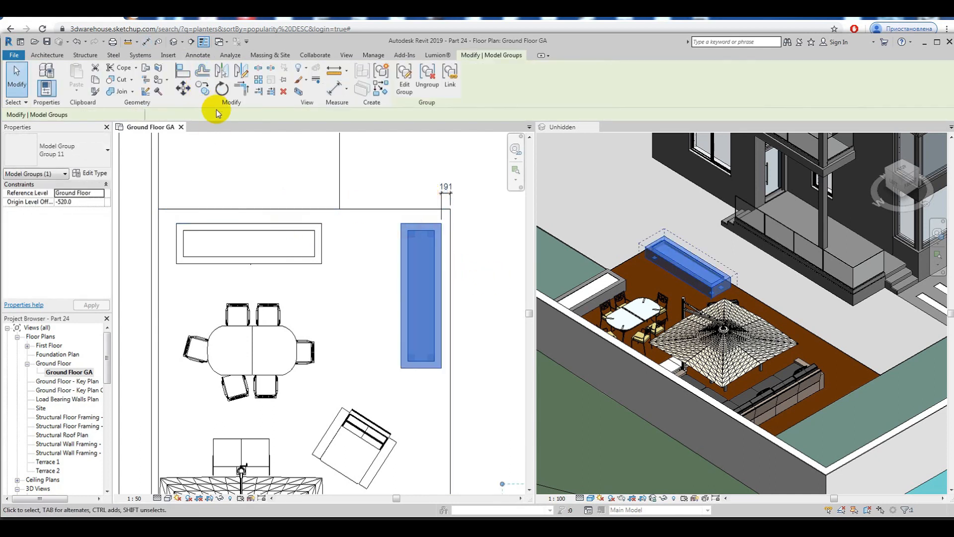
key("Left")
key("Left")
key("Left")
key("Left")
key("Left")
key("Left")
left_click(184, 89)
left_click(376, 294)
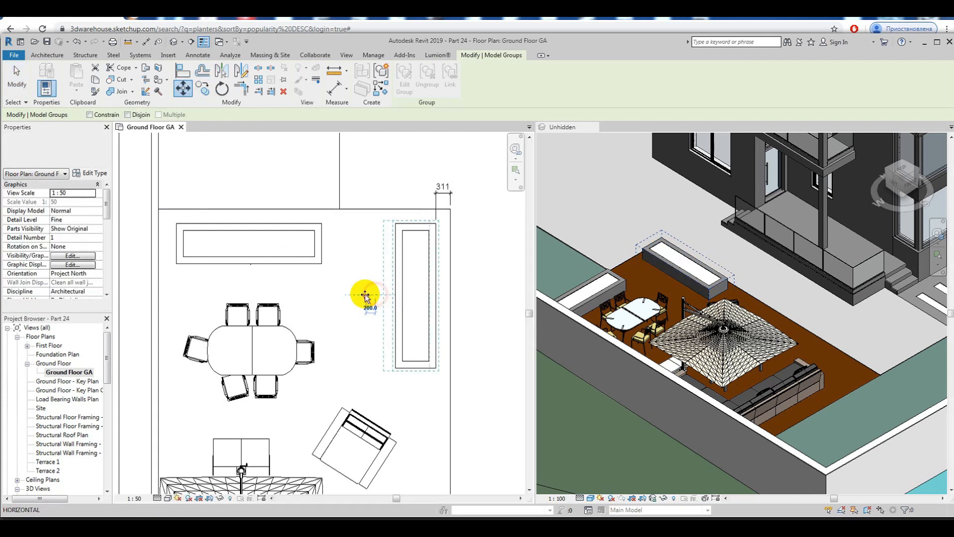
key("Escape")
key("Escape")
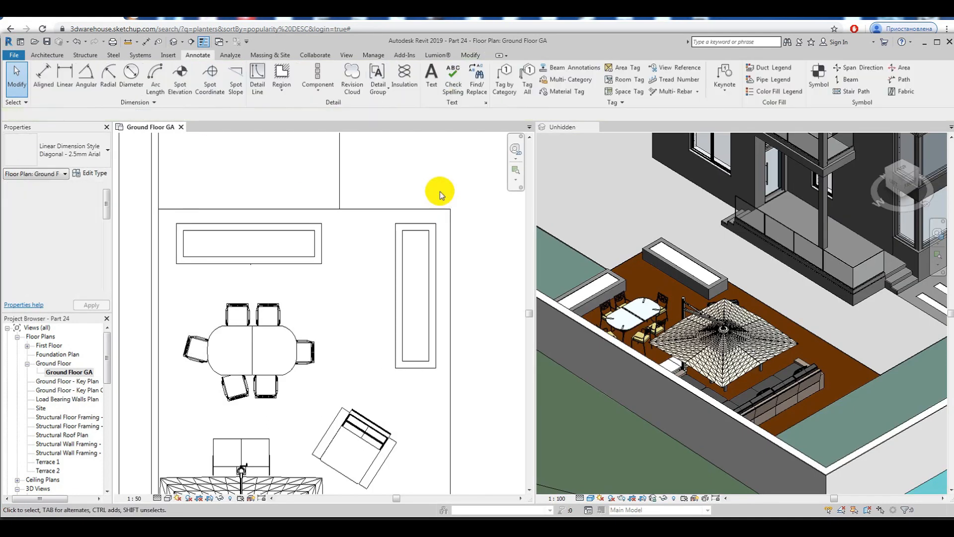
Step: Start a new in-place model in the Generic Models category, accepting the default name
scroll(440, 194, "down", 3)
middle_click_drag(621, 318, 689, 341, "shift")
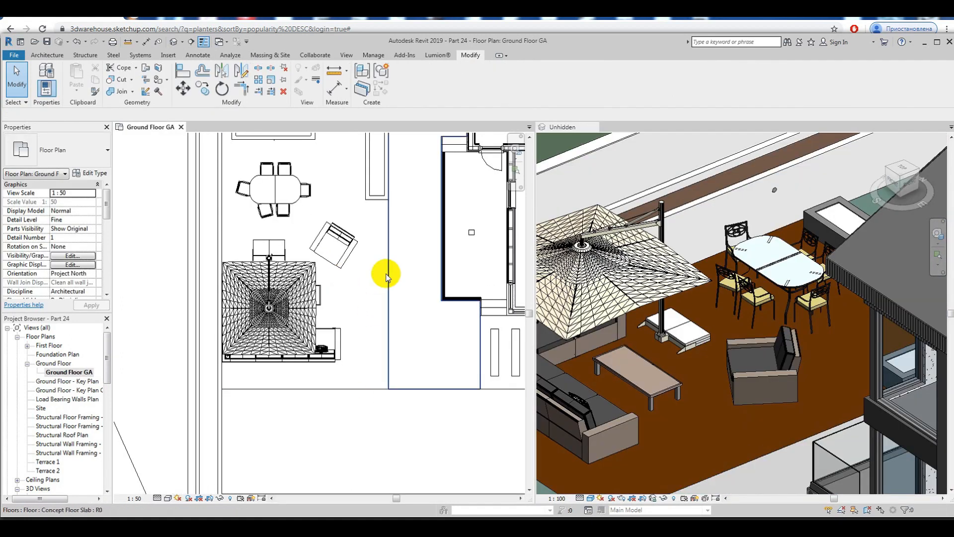
middle_click_drag(387, 277, 380, 288)
left_click(47, 55)
left_click(120, 80)
left_click(144, 123)
left_click(438, 277)
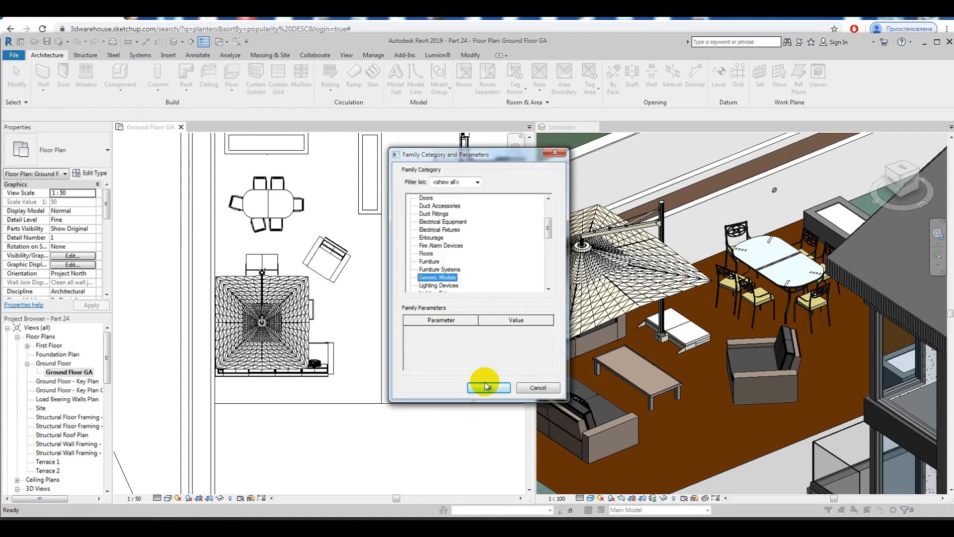
left_click(486, 386)
left_click(424, 236)
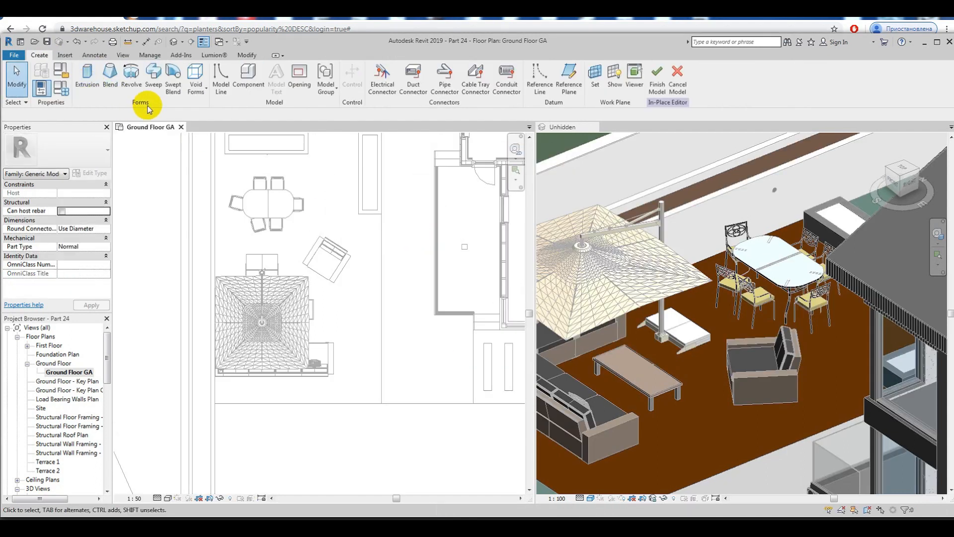
Step: Set the work plane by picking the timber floor in the plan
left_click(595, 78)
left_click(397, 293)
left_click(441, 337)
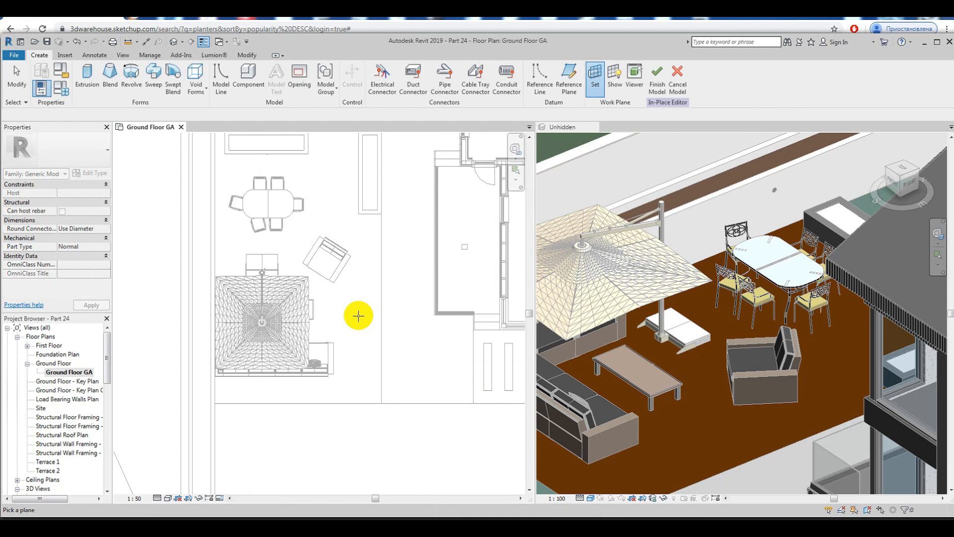
left_click(379, 348)
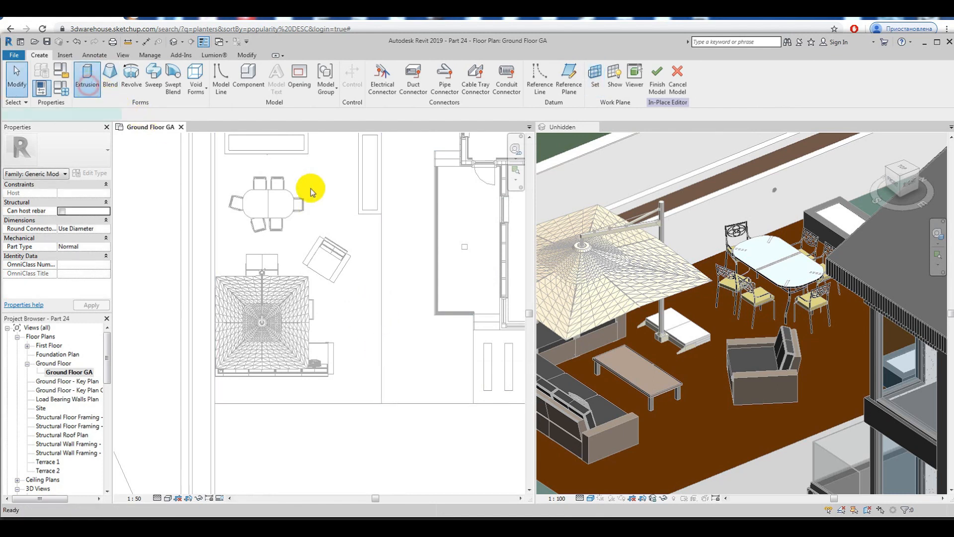
Step: In a new extrusion sketch, draw a vertical guide line from the vertical box's lower midpoint down towards the timber floor's lower edge
left_click(370, 213)
key("Escape")
left_click(370, 274)
scroll(381, 275, "up", 4)
scroll(398, 249, "down", 3)
key("Escape")
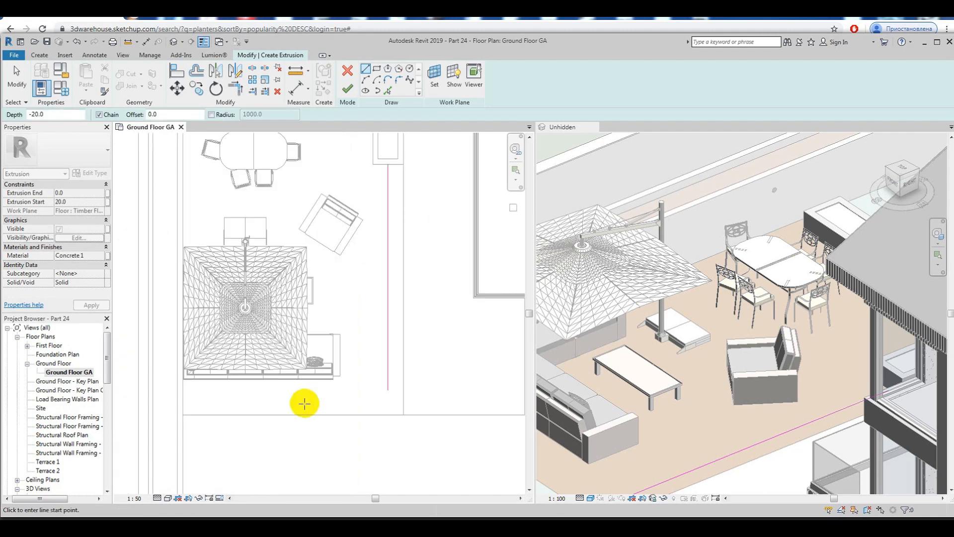
Step: Sketch a short horizontal guide line 436 mm above the timber floor's lower edge
left_click(294, 415)
key("Return")
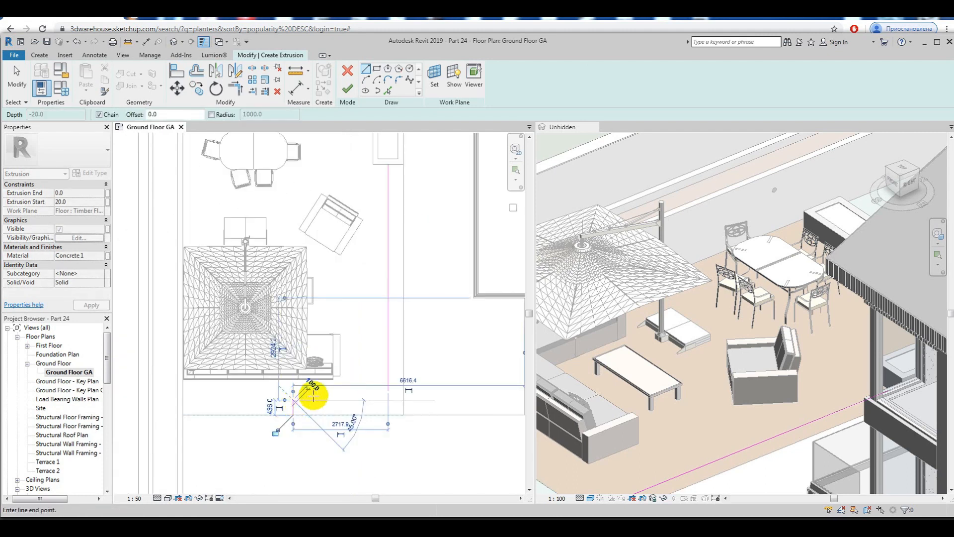
key("Escape")
key("Escape")
key("Escape")
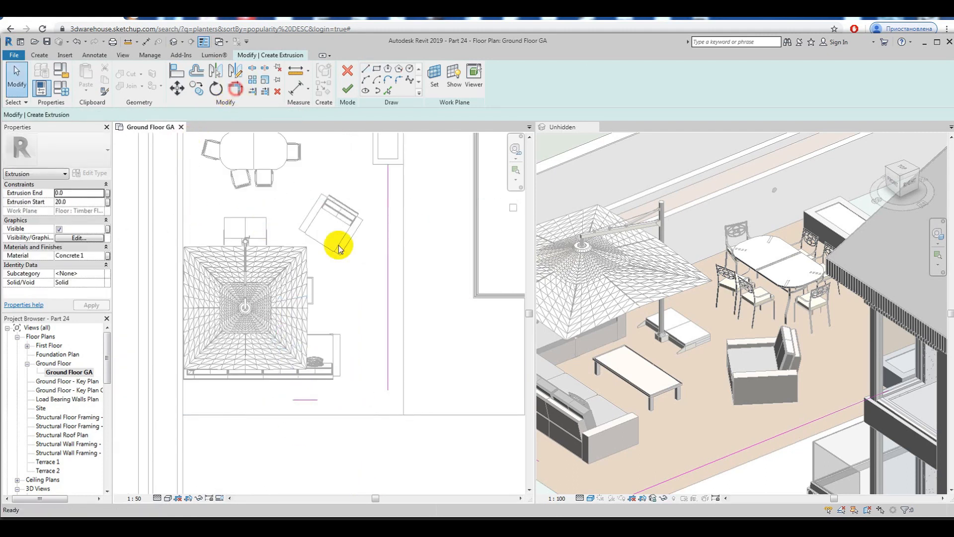
Step: Trim the two guide lines to a corner and extend the horizontal one to the timber floor's left edge
key("t")
key("r")
left_click(389, 354)
left_click(185, 405)
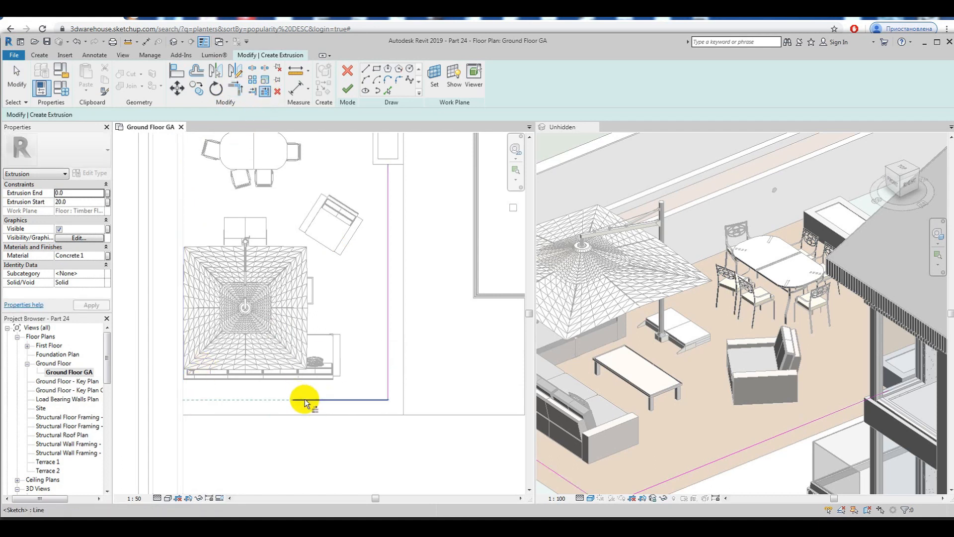
left_click(304, 399)
key("Escape")
key("Escape")
Step: Sketch a circle of 50 mm radius centred on the corner of the guide lines
scroll(384, 379, "up", 8)
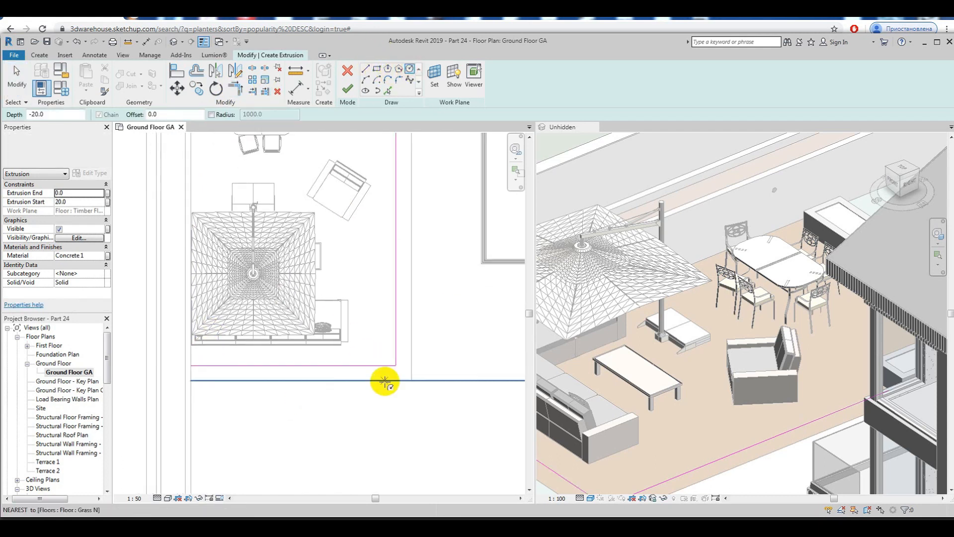
left_click(389, 399)
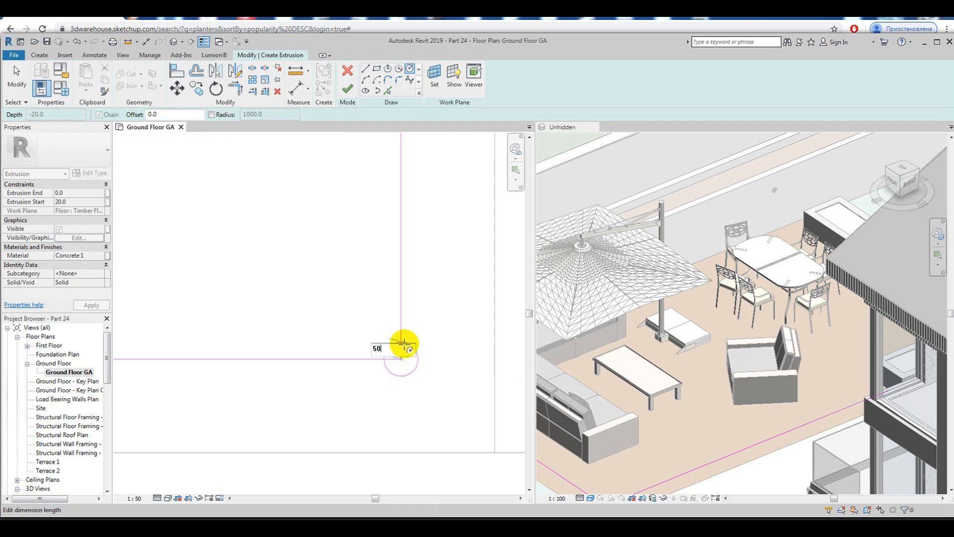
key("Return")
key("Escape")
key("Escape")
scroll(424, 348, "down", 3)
Step: Copy the corner circle 1000 mm to the left along the horizontal guide line
left_click(418, 356)
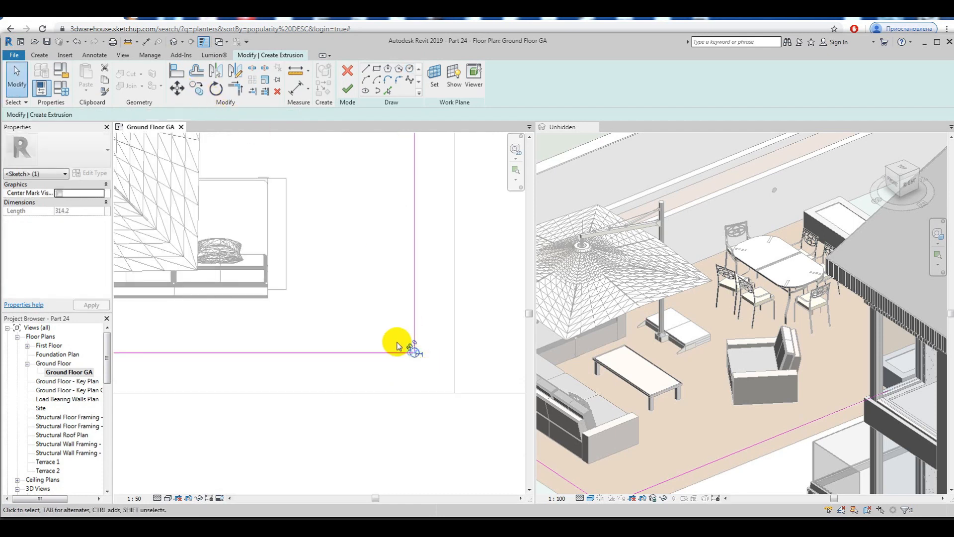
scroll(398, 346, "down", 3)
scroll(427, 388, "up", 6)
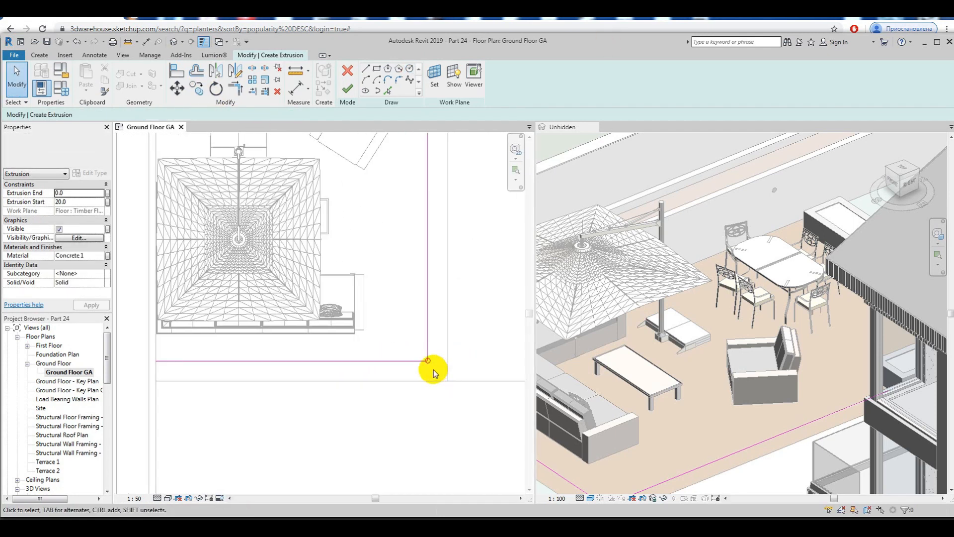
key("c")
key("o")
scroll(426, 352, "up", 2)
left_click(425, 360)
scroll(377, 366, "down", 2)
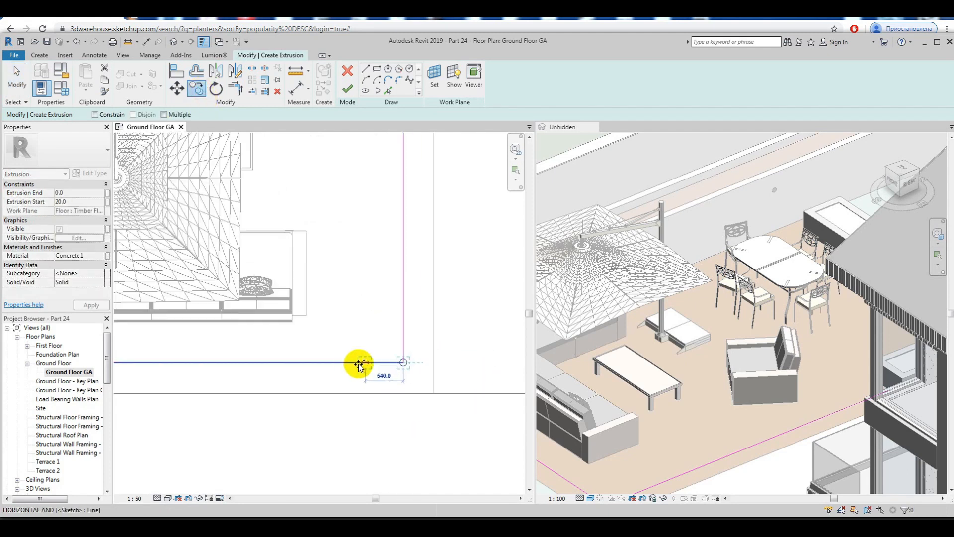
left_click(333, 363)
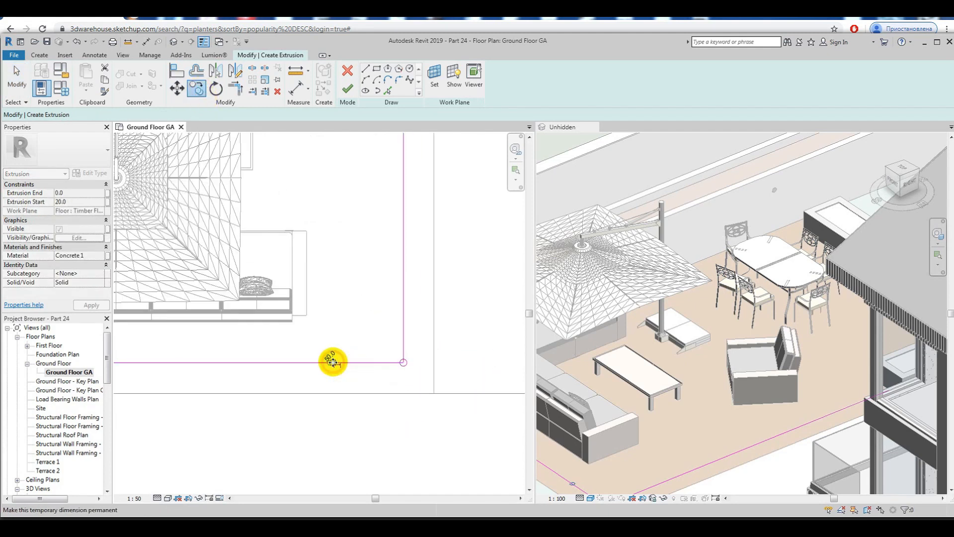
Step: Copy the new circle another 1000 mm left with Constrain and Multiple enabled, and undo the stray extra copy
scroll(332, 362, "down", 2)
left_click(202, 89)
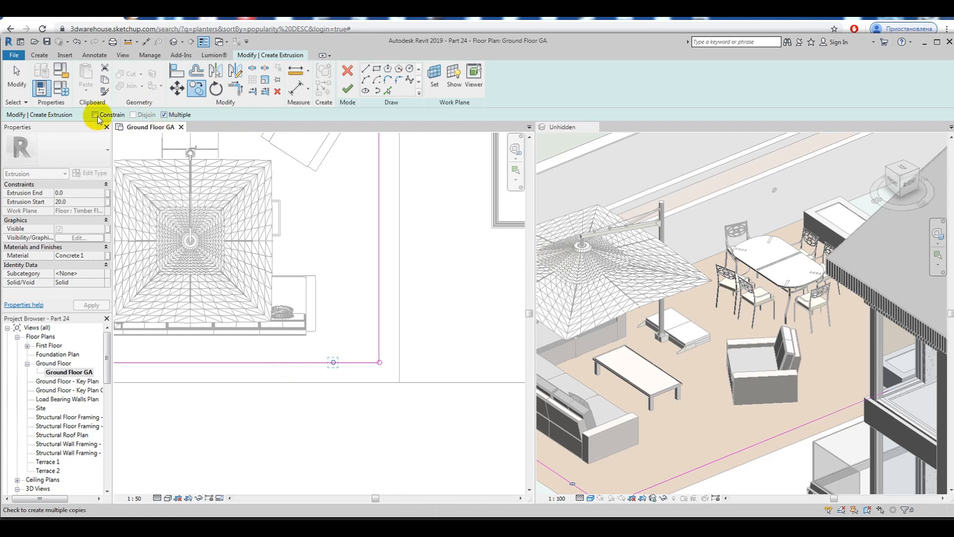
scroll(338, 372, "up", 2)
left_click(333, 362)
scroll(323, 342, "down", 2)
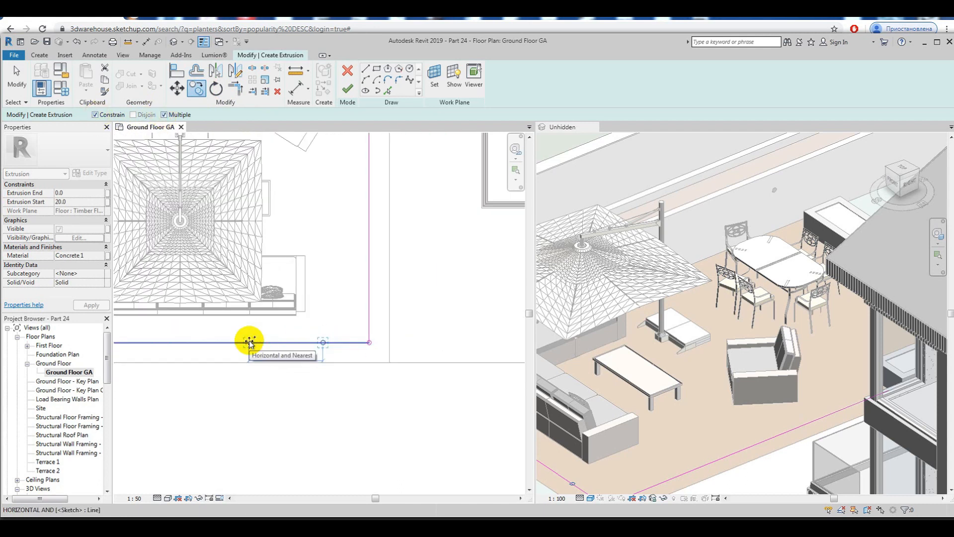
key("Return")
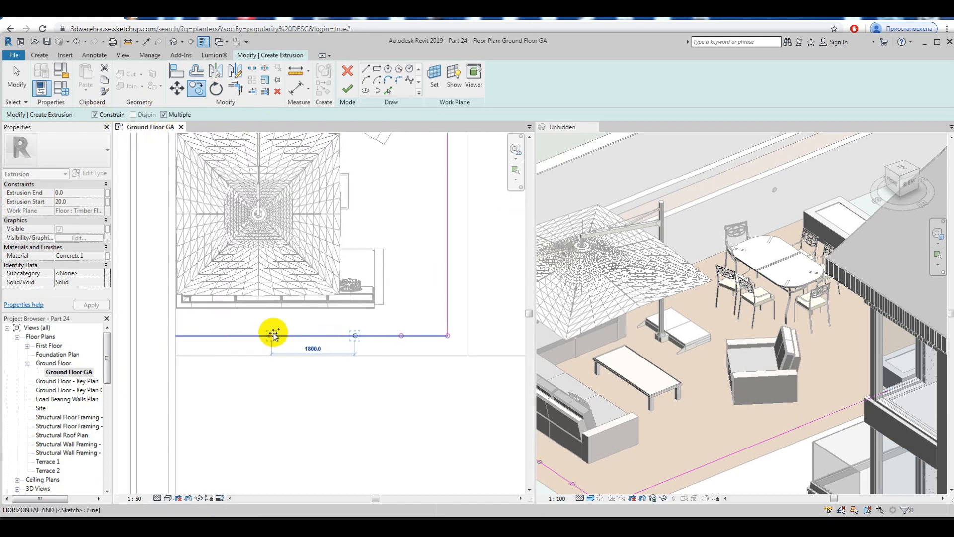
key("Escape")
key("Escape")
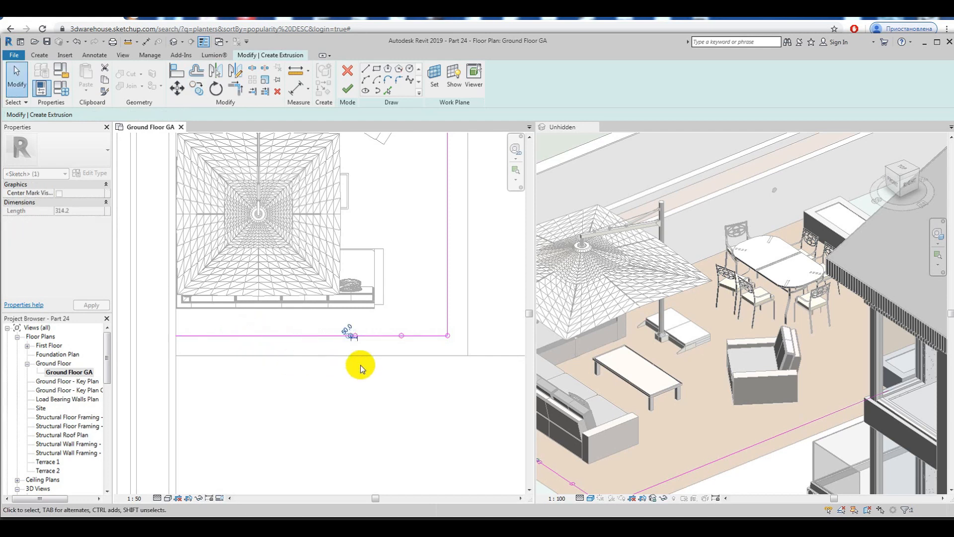
scroll(350, 346, "up", 2)
left_click(80, 43)
scroll(355, 338, "up", 3)
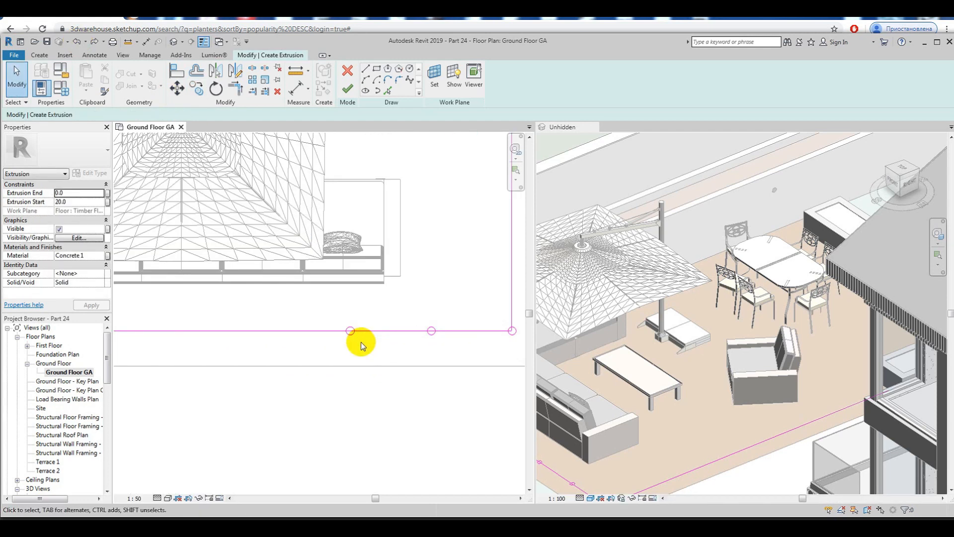
Step: Copy the leftmost circle three more times at 1000 mm spacing towards the timber floor's left edge
left_click(351, 332)
left_click(193, 92)
scroll(348, 328, "down", 3)
left_click(348, 329)
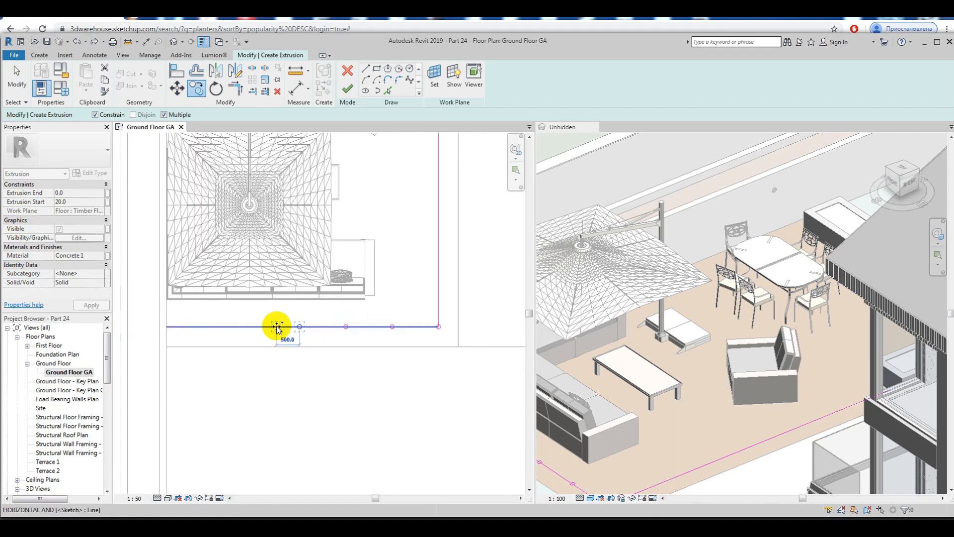
left_click(203, 328)
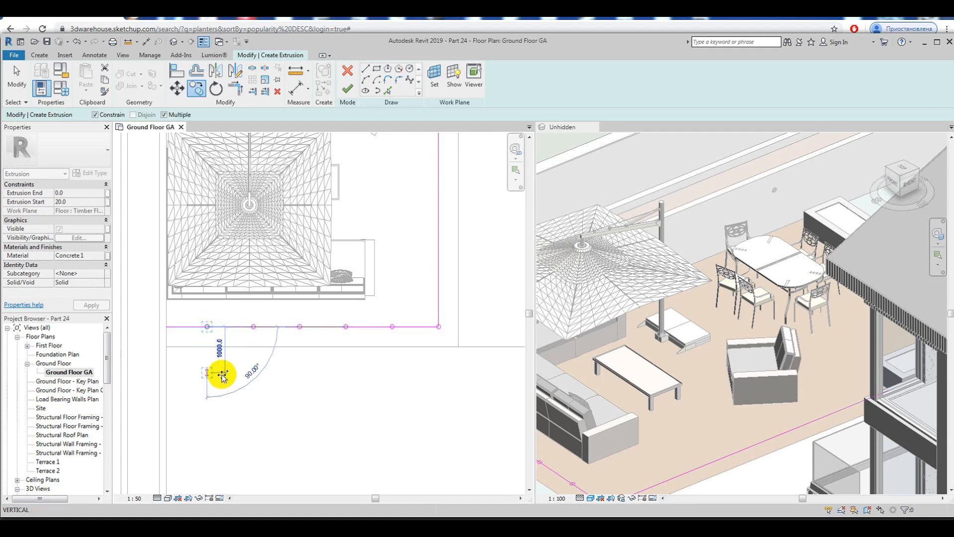
key("Escape")
key("Escape")
Step: Copy the corner circle six times upward along the vertical guide line at 1000 mm spacing
scroll(380, 397, "up", 3)
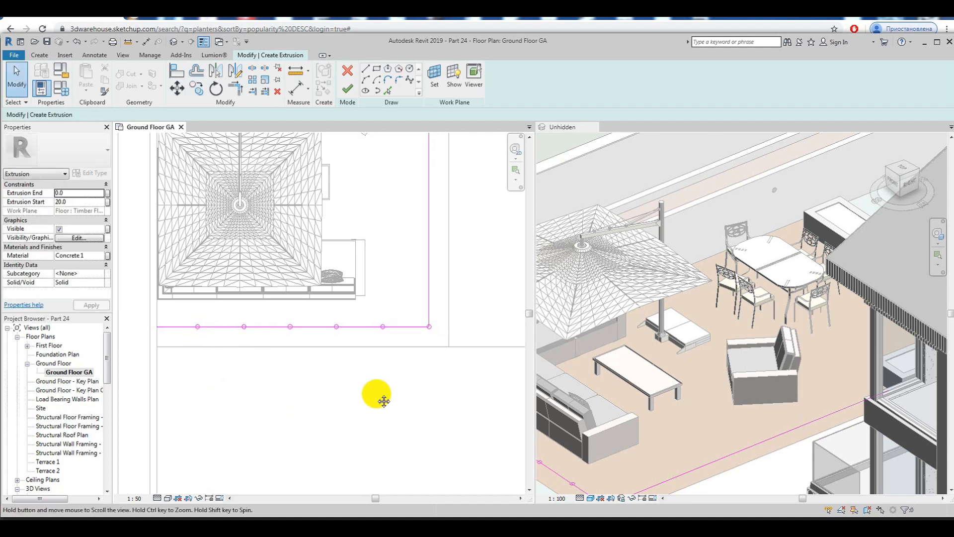
left_click(382, 327)
left_click(198, 90)
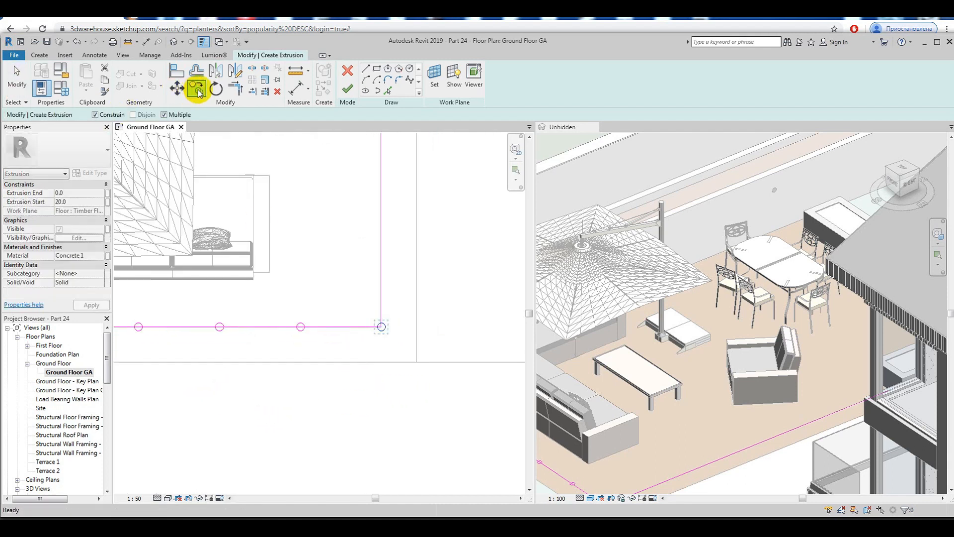
left_click(381, 326)
scroll(367, 398, "down", 4)
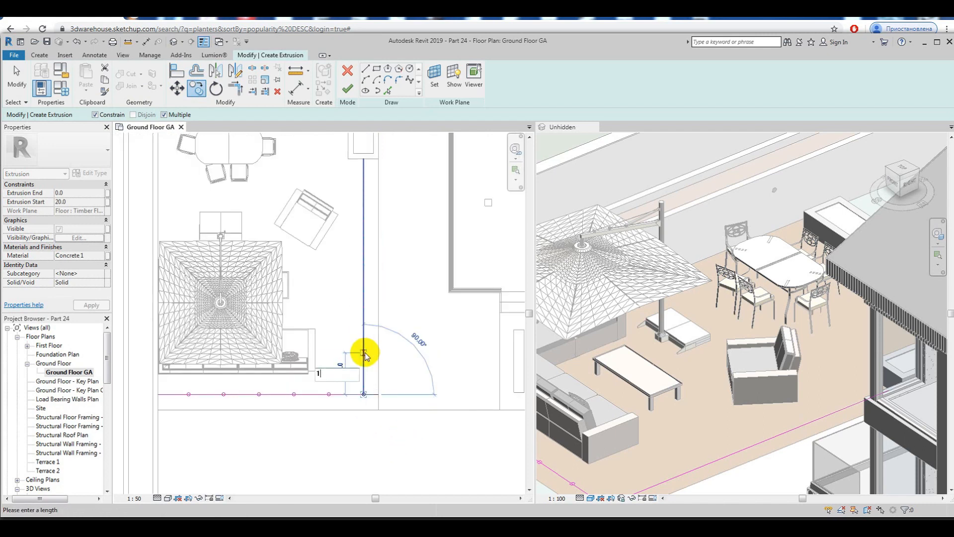
key("Return")
key("Return")
key("Return")
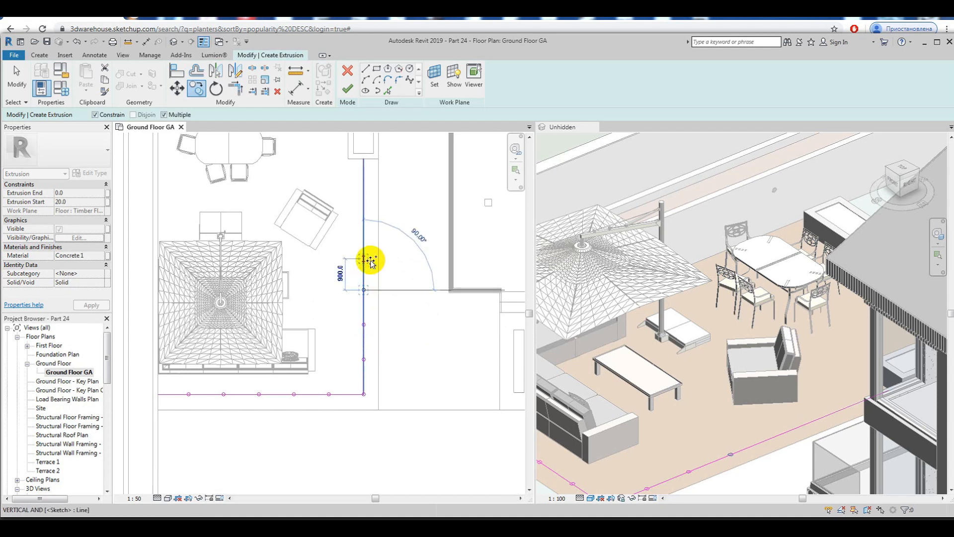
key("Return")
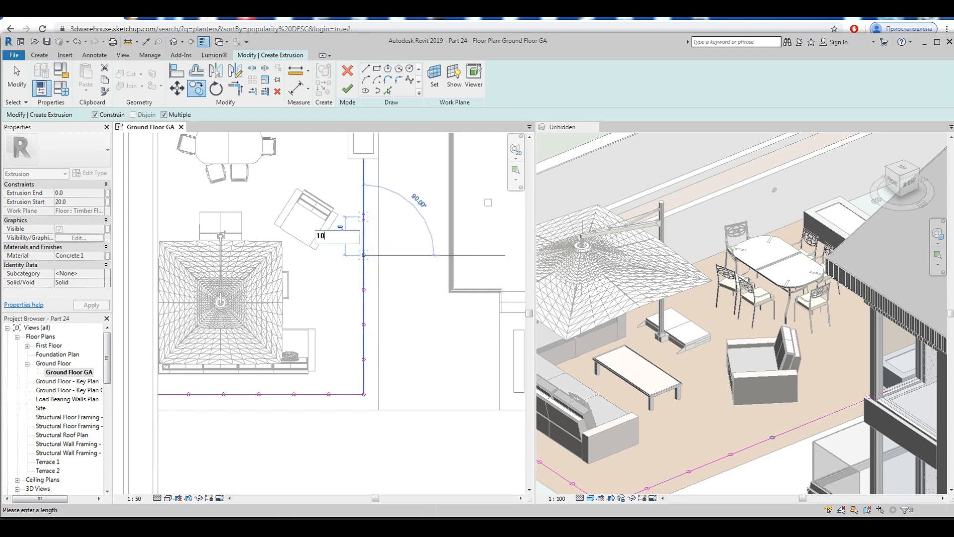
type("1000")
key("Return")
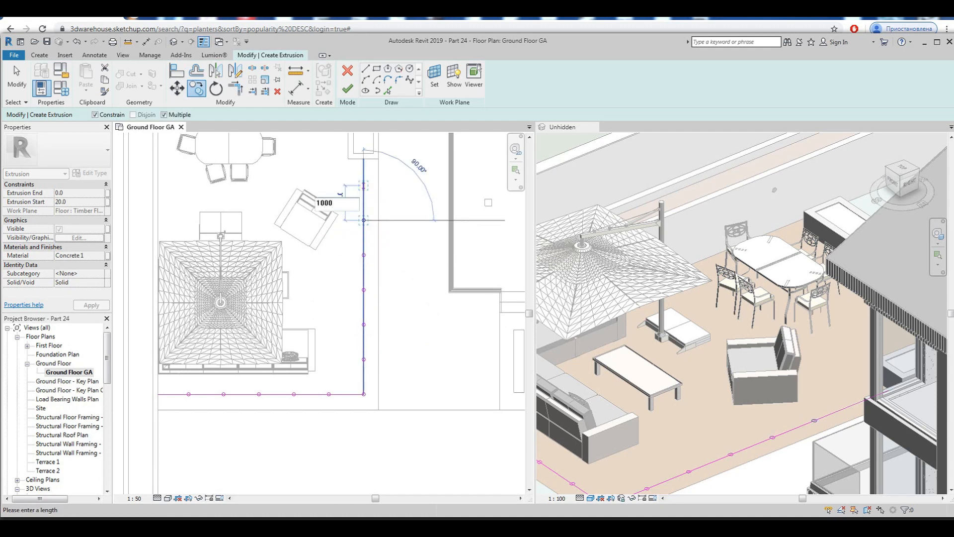
key("Escape")
scroll(369, 161, "up", 2)
key("Escape")
scroll(416, 201, "down", 3)
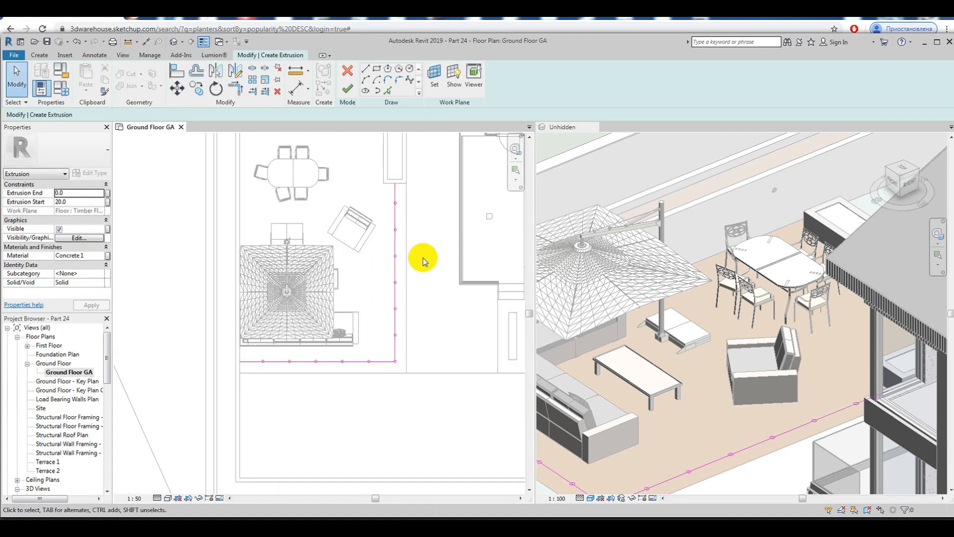
Step: Delete the vertical and horizontal guide lines from the extrusion sketch, keeping only the circles
scroll(406, 338, "up", 1)
left_click(393, 354)
key("Delete")
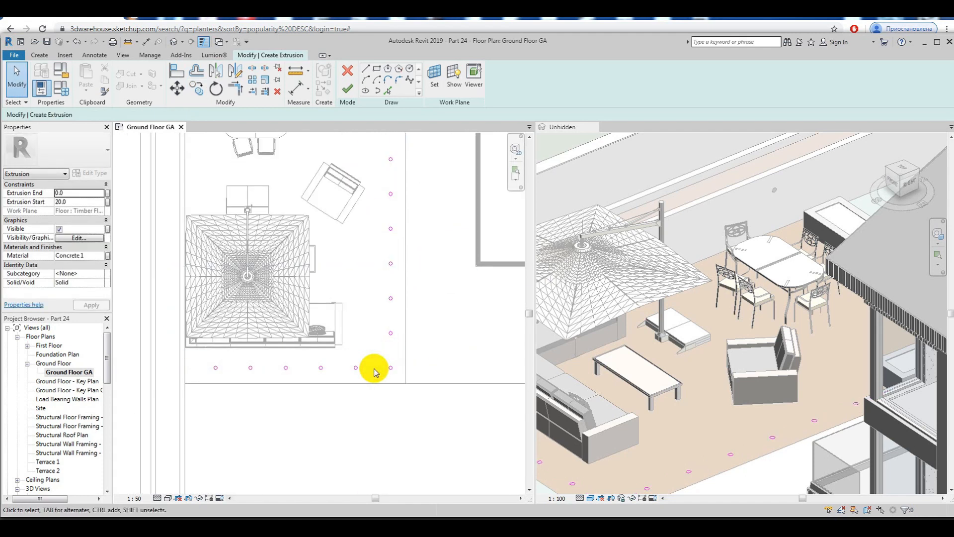
scroll(377, 271, "down", 2)
scroll(400, 353, "down", 1)
scroll(412, 313, "up", 4)
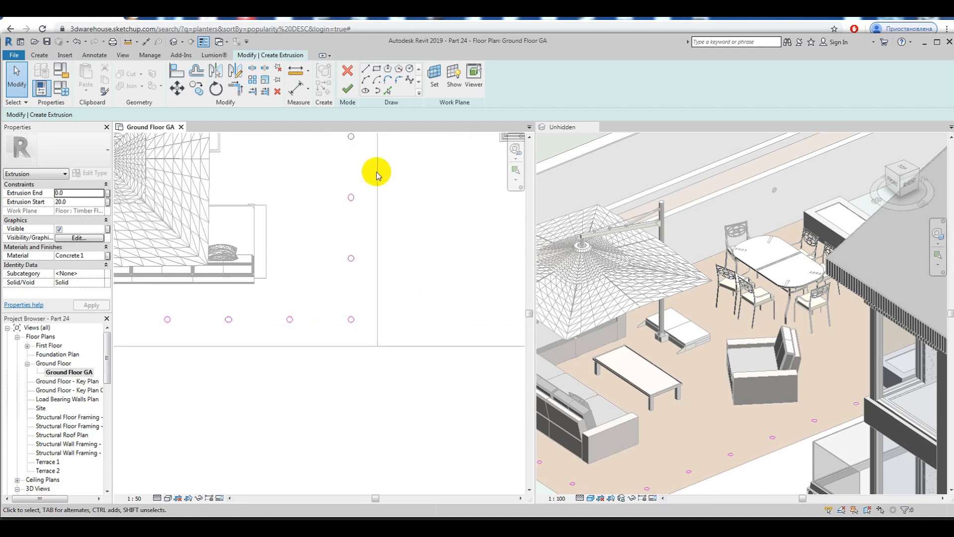
Step: Finish the circle extrusion sketch and complete the in-place model
left_click(348, 91)
left_click(526, 67)
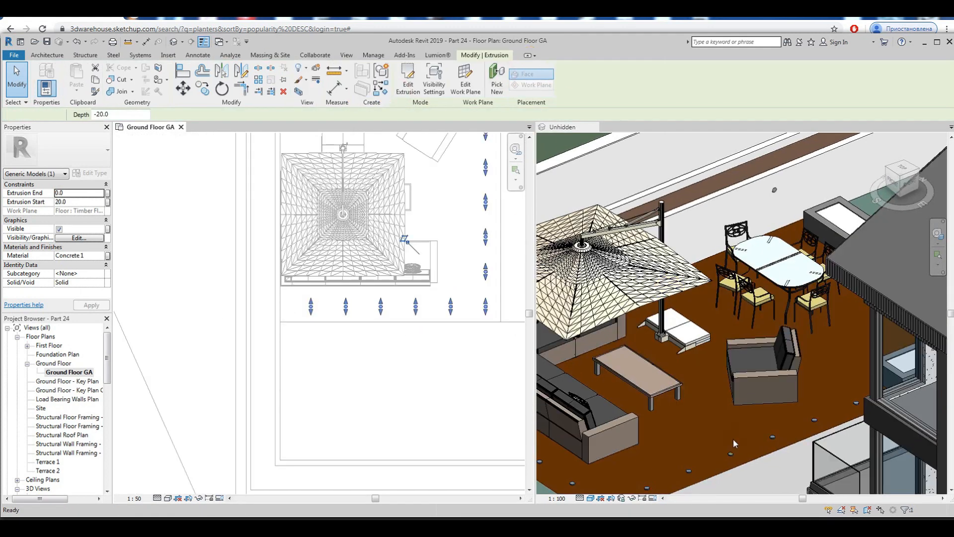
middle_click_drag(496, 389, 245, 393)
left_click(726, 458)
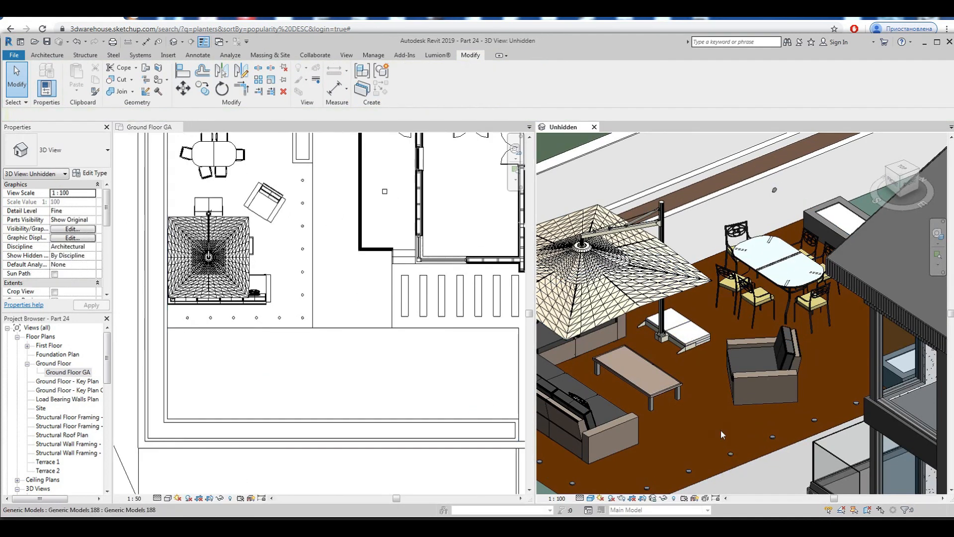
Step: Temporarily isolate the timber floor and the round in-place extrusions in the 3D view
scroll(716, 393, "down", 3)
scroll(728, 445, "up", 4)
left_click(724, 437)
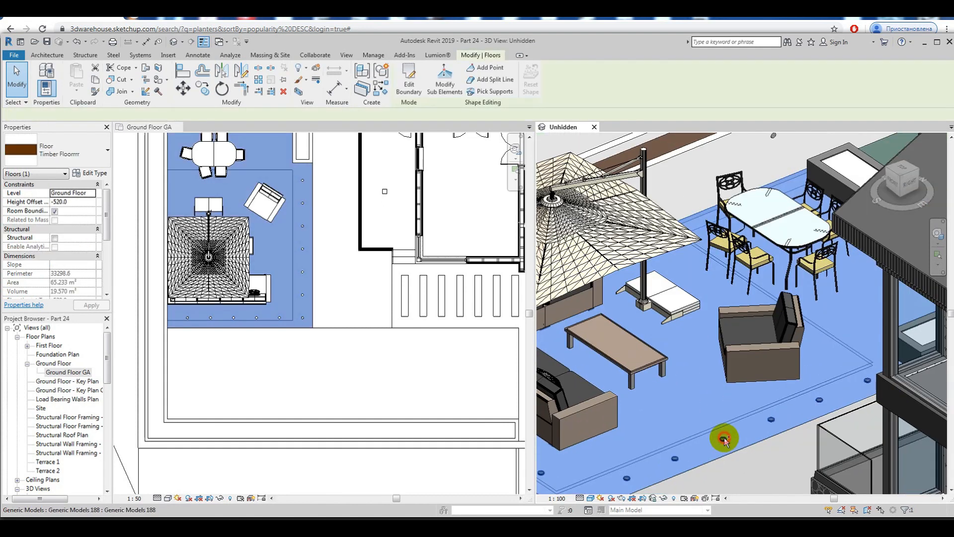
left_click(723, 437, "ctrl")
scroll(723, 437, "down", 4)
left_click(665, 498)
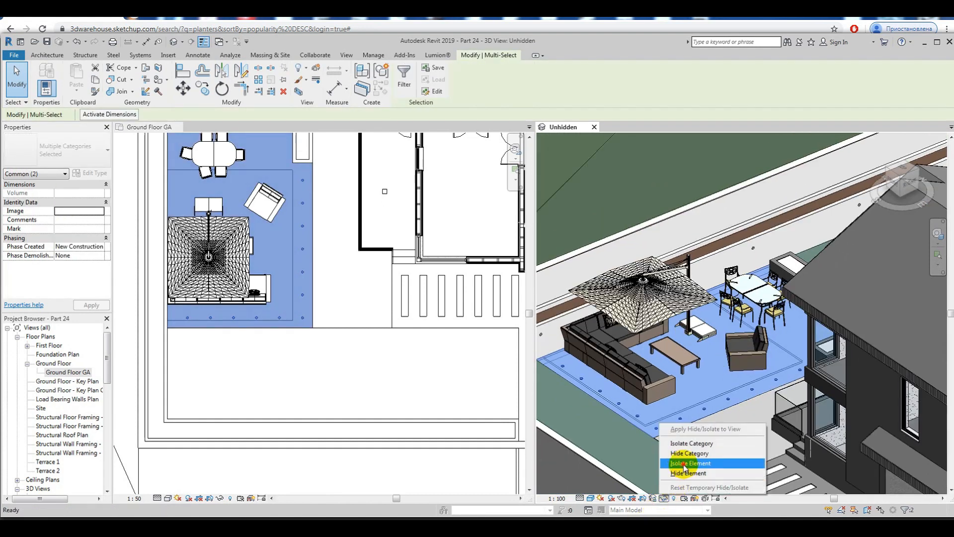
left_click(684, 464)
Step: In the side view, stretch the round extrusions down into the timber floor so they sit flush with its upper face
scroll(761, 329, "up", 8)
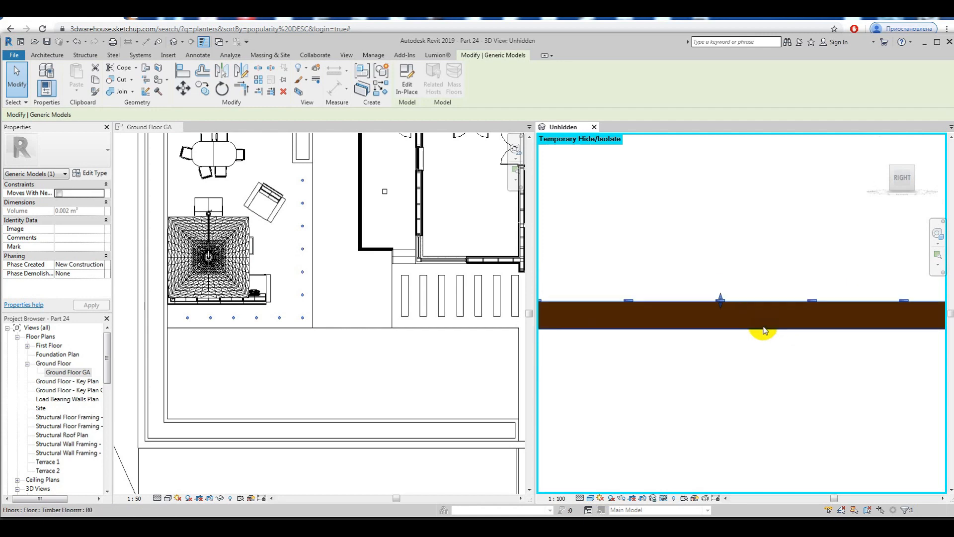
scroll(671, 295, "up", 2)
left_click_drag(674, 279, 677, 277)
scroll(663, 252, "down", 5)
middle_click_drag(662, 252, 727, 344, "shift")
scroll(686, 322, "down", 3)
Step: Join the geometry of the round extrusions with the timber floor
left_click(122, 82)
scroll(712, 375, "up", 5)
scroll(708, 374, "up", 4)
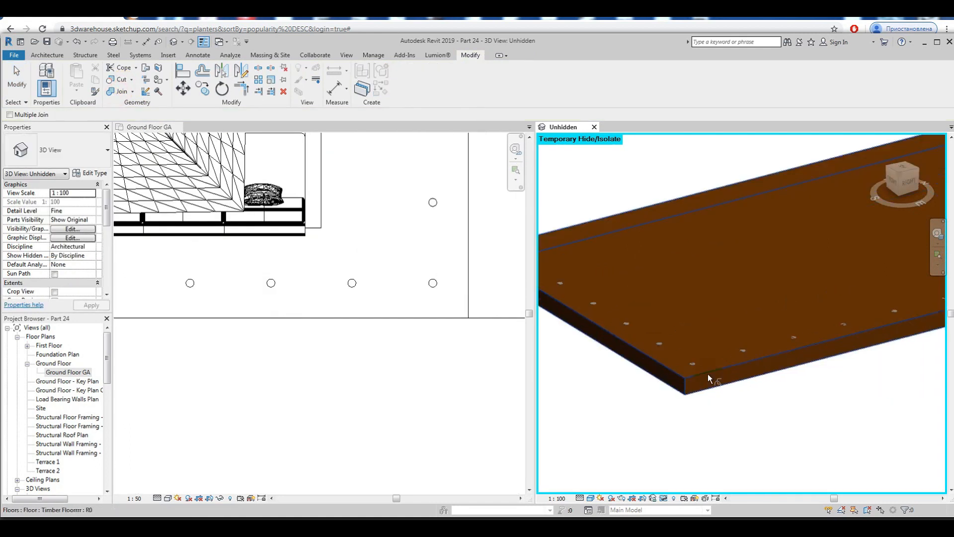
left_click(664, 347)
left_click(679, 386)
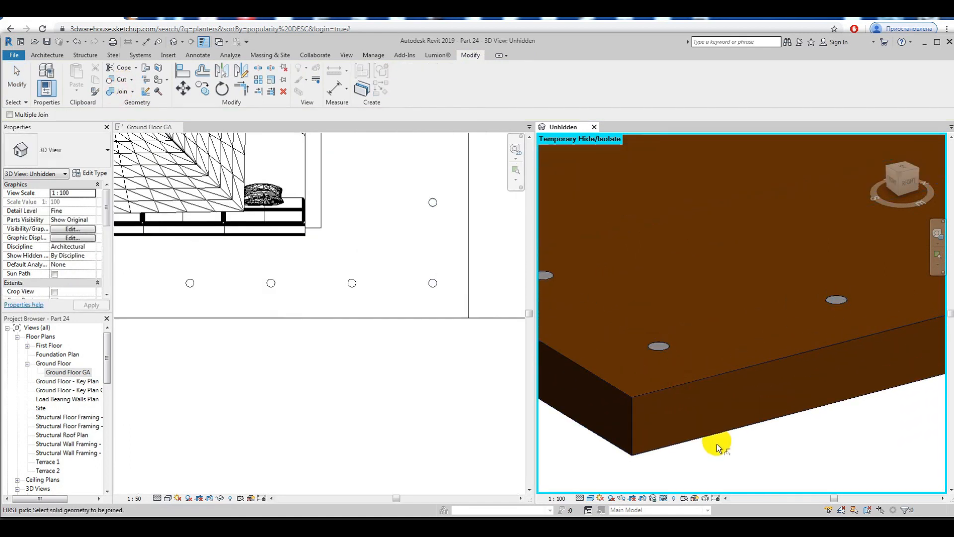
key("Escape")
left_click(723, 425)
key("Escape")
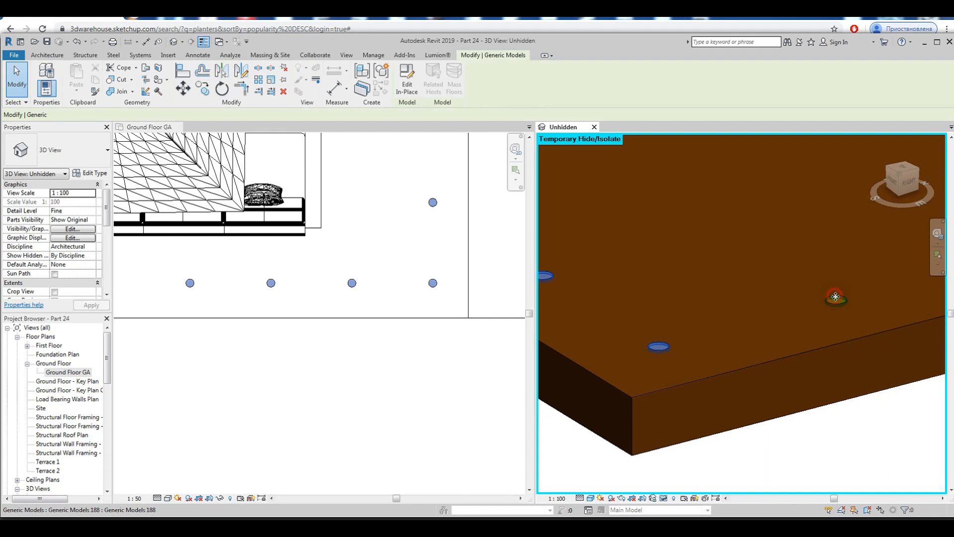
Step: Examine how the round extrusions sit in the timber floor from the right side and at an angle
left_click(836, 297)
left_click(902, 179)
scroll(705, 309, "up", 6)
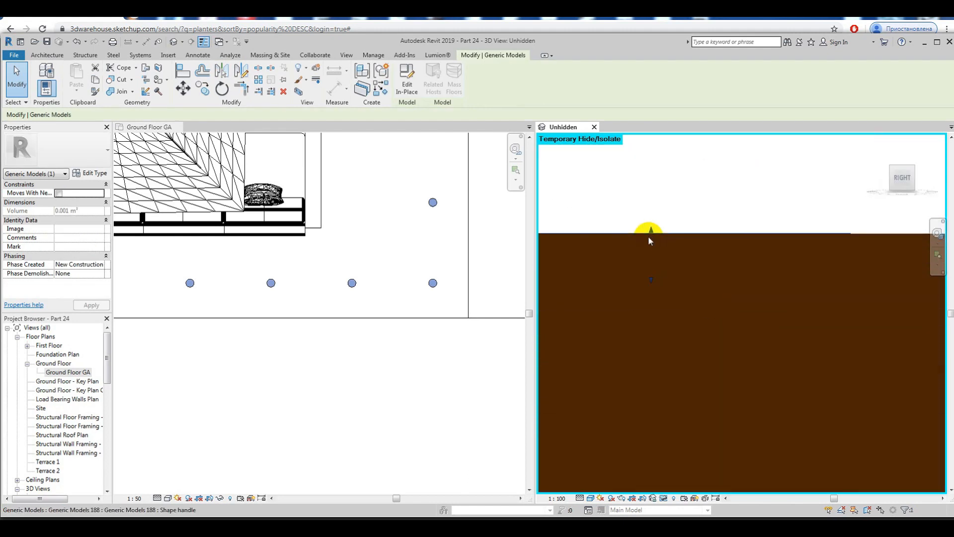
middle_click_drag(662, 287, 710, 351, "shift")
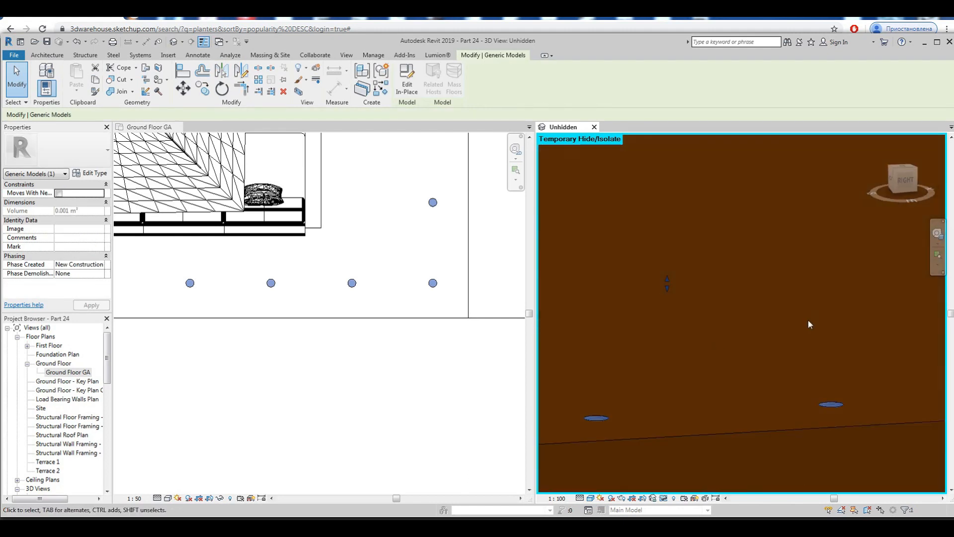
left_click(902, 185)
left_click_drag(727, 308, 713, 257)
left_click(690, 245)
middle_click_drag(690, 245, 741, 383, "shift")
left_click(736, 367)
Step: Edit the round extrusions in place and duplicate their Concrete 1 material under the name Lighting
left_click(387, 89)
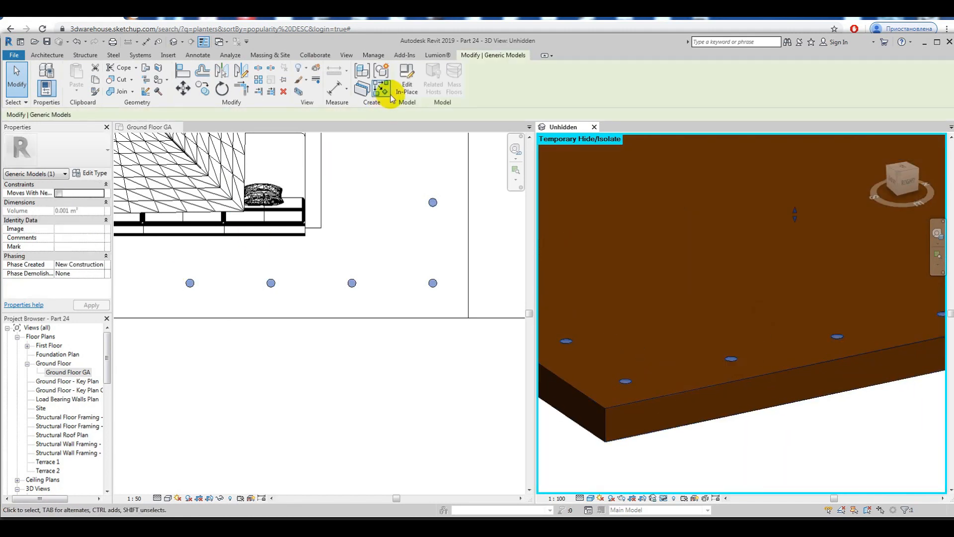
left_click(732, 359)
left_click(516, 313)
left_click(733, 357)
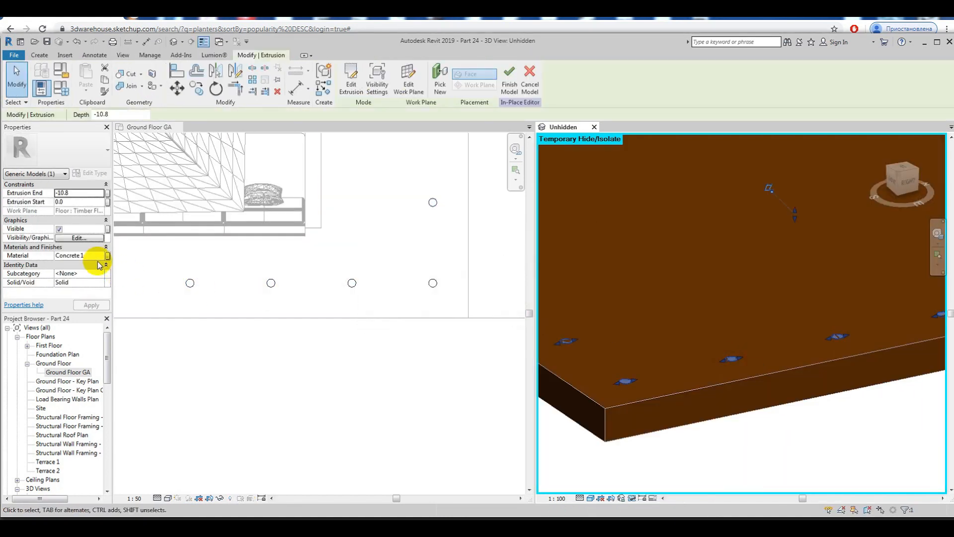
left_click(101, 256)
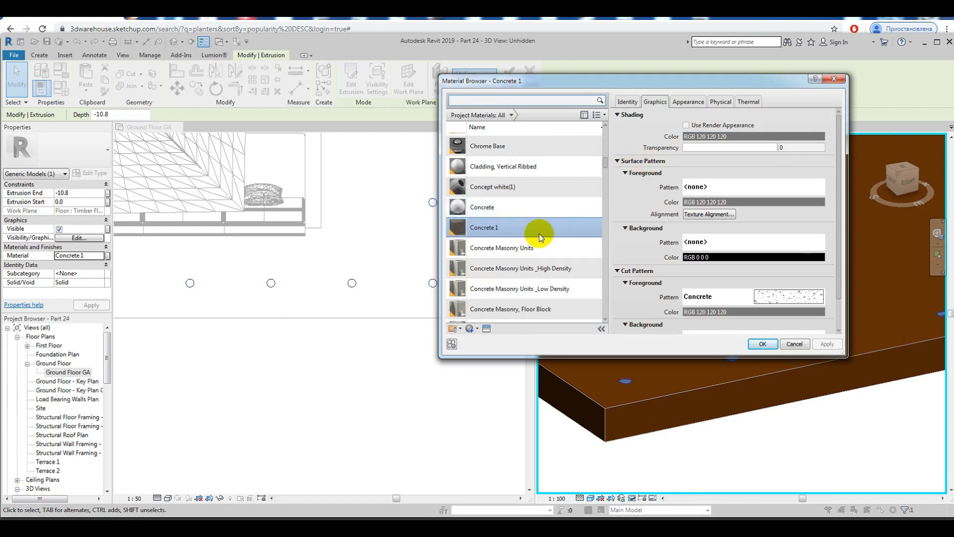
right_click(520, 233)
left_click(545, 247)
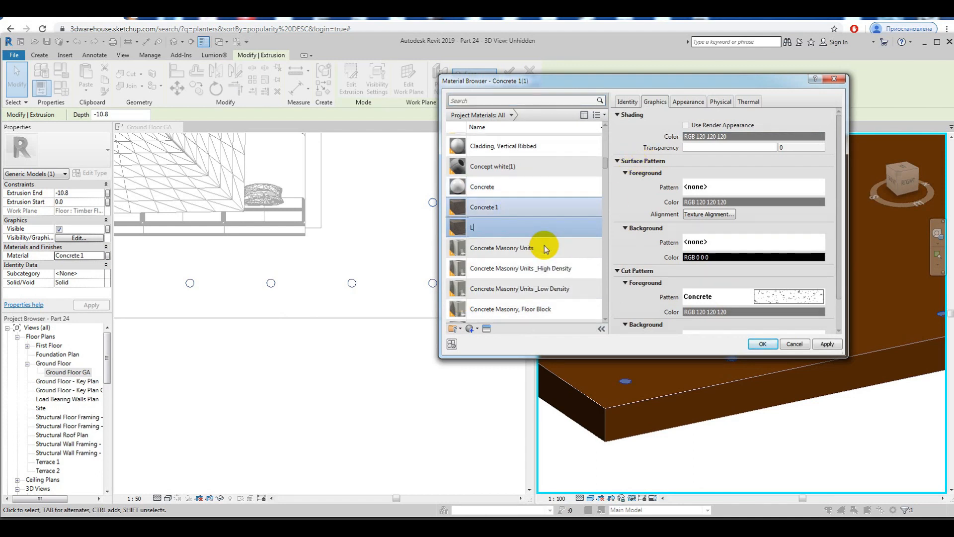
Step: Replace the Lighting material's appearance with the solid glass asset Clear, assign it to the extrusions, and finish the in-place model
left_click(688, 102)
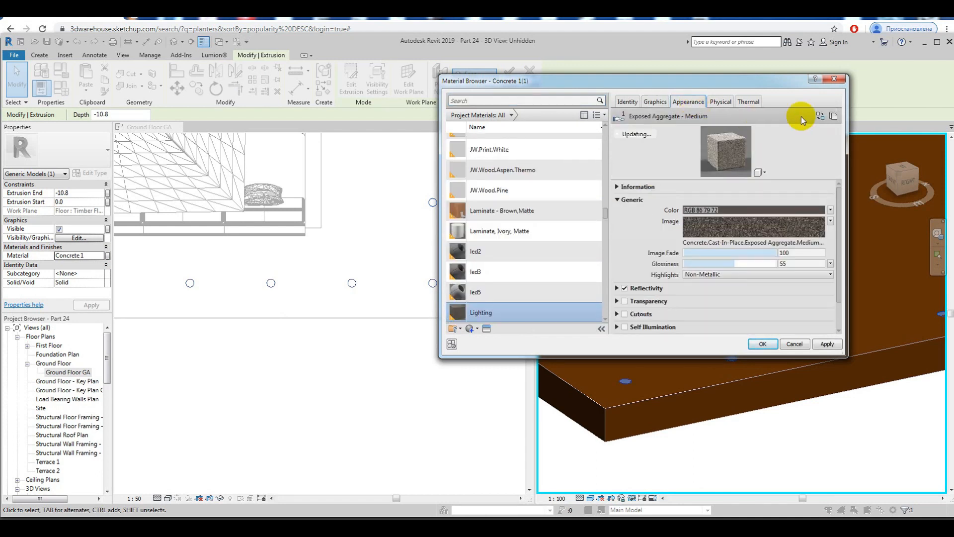
left_click(801, 118)
scroll(769, 238, "down", 15)
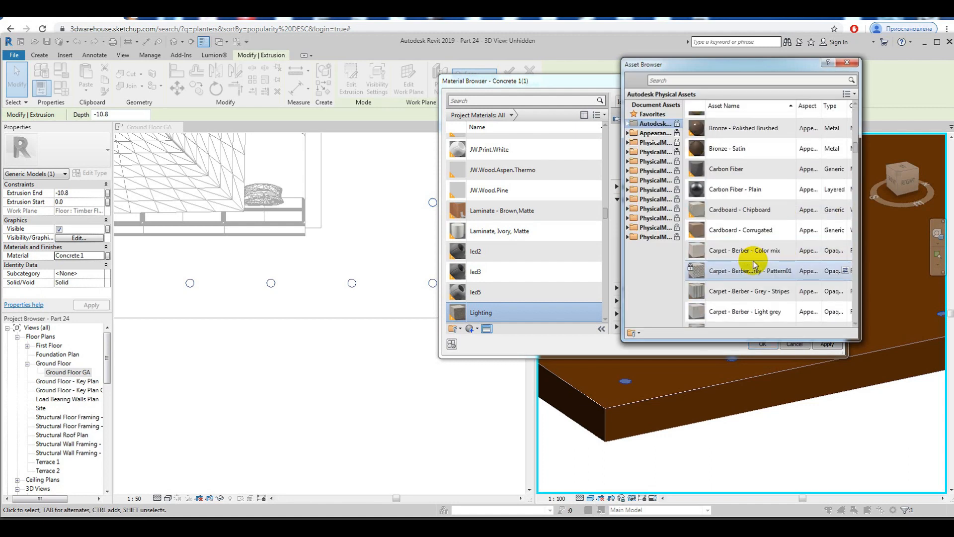
left_click(732, 255)
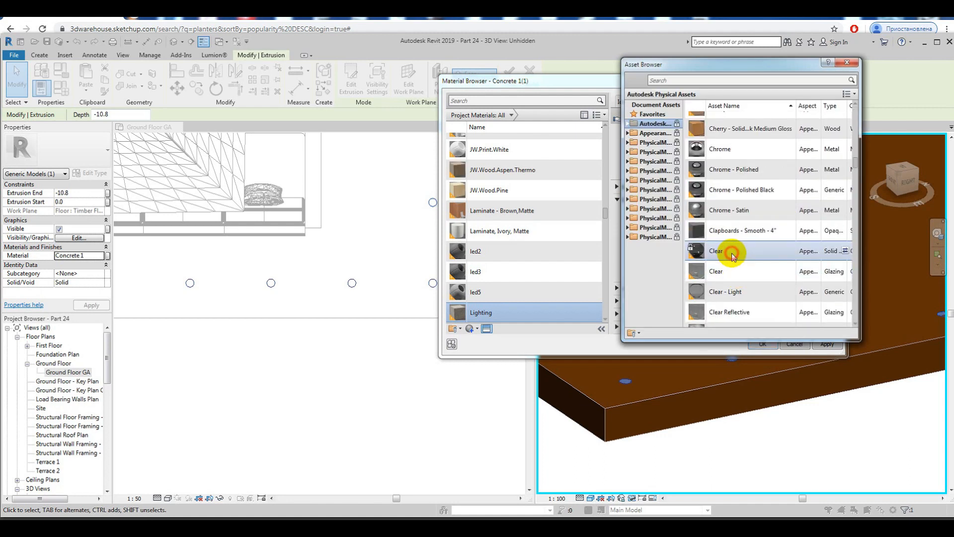
left_click(847, 63)
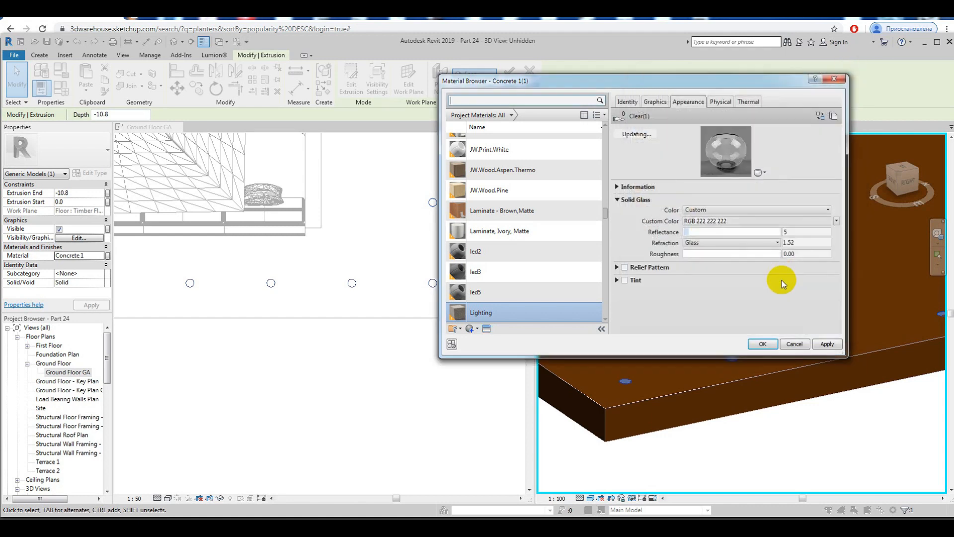
left_click(762, 343)
left_click(718, 461)
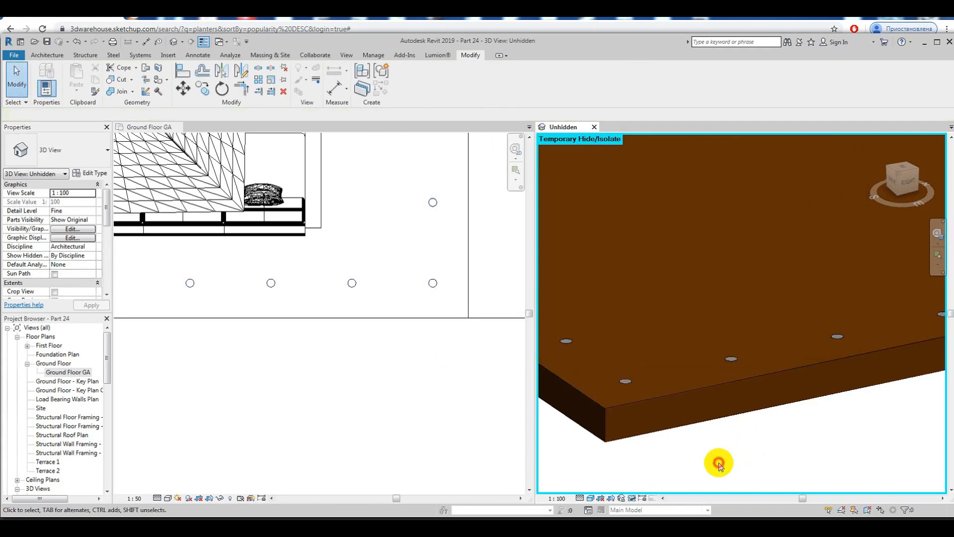
Step: Reset the temporary hide/isolate of the 3D view
scroll(631, 380, "down", 6)
middle_click_drag(661, 395, 763, 423, "shift")
left_click(632, 498)
left_click(659, 486)
scroll(720, 365, "up", 5)
scroll(721, 365, "down", 4)
middle_click_drag(720, 366, 798, 348)
Step: From the ground floor plan, reopen the round extrusions in place and edit their extrusion sketch
left_click(398, 411)
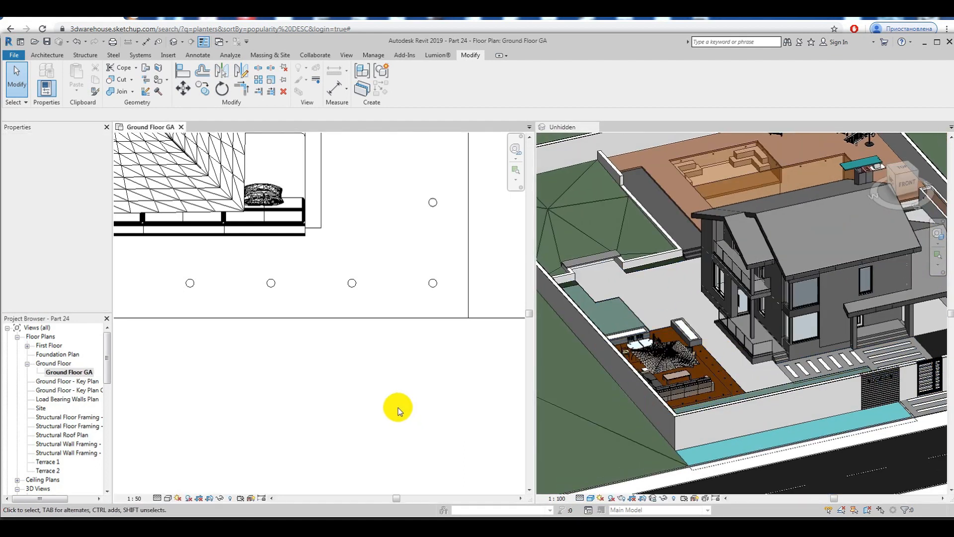
scroll(351, 385, "down", 4)
scroll(358, 400, "down", 2)
middle_click_drag(358, 400, 345, 403)
scroll(350, 353, "up", 2)
mouse_move(350, 353)
middle_mouse_down()
mouse_move(327, 348)
mouse_move(336, 360)
middle_mouse_up()
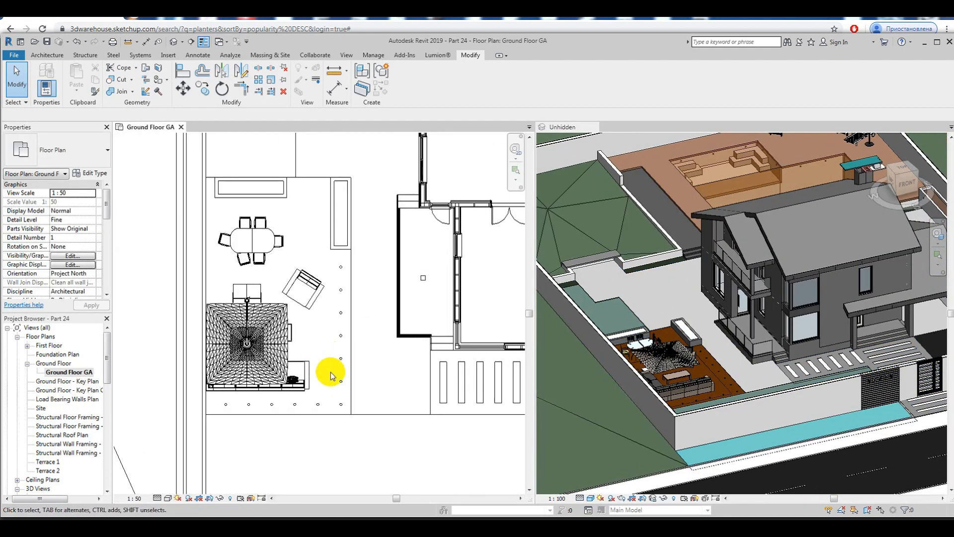
left_click(342, 268)
scroll(304, 244, "up", 3)
left_click(406, 89)
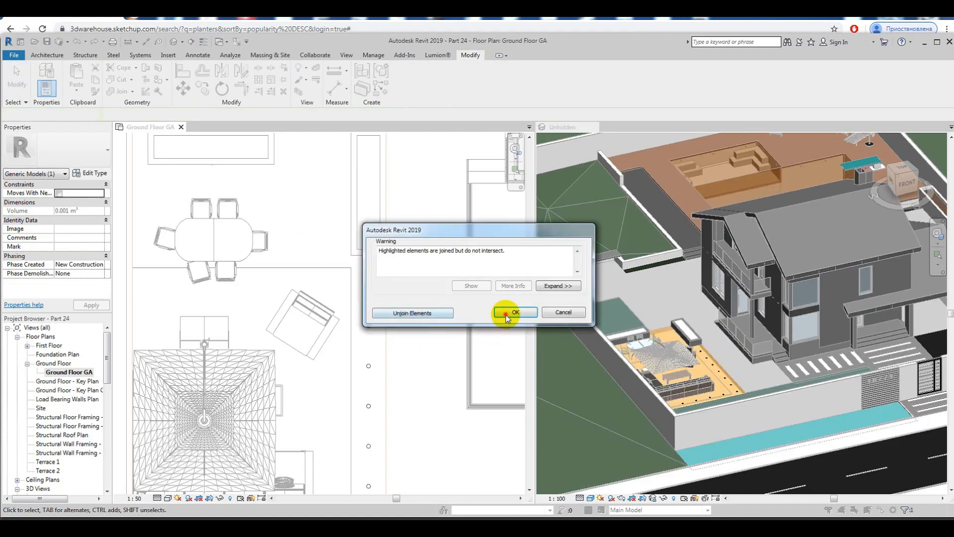
left_click(505, 312)
left_click(368, 285)
left_click(351, 82)
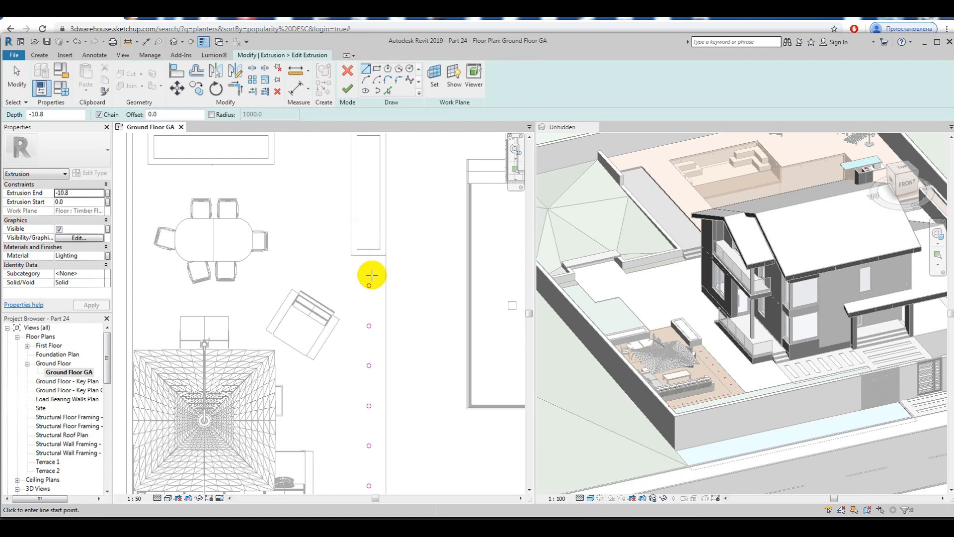
Step: Create a horizontal guide line in the sketch, offset inward from the timber floor's upper edge
scroll(377, 274, "down", 1)
scroll(378, 280, "up", 6)
left_click(333, 287)
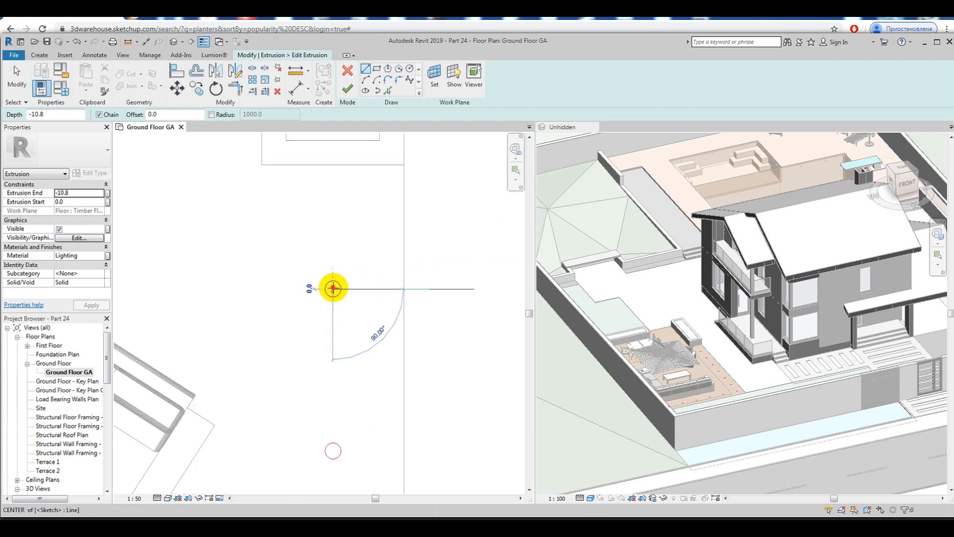
key("Escape")
scroll(439, 382, "down", 5)
left_click(388, 91)
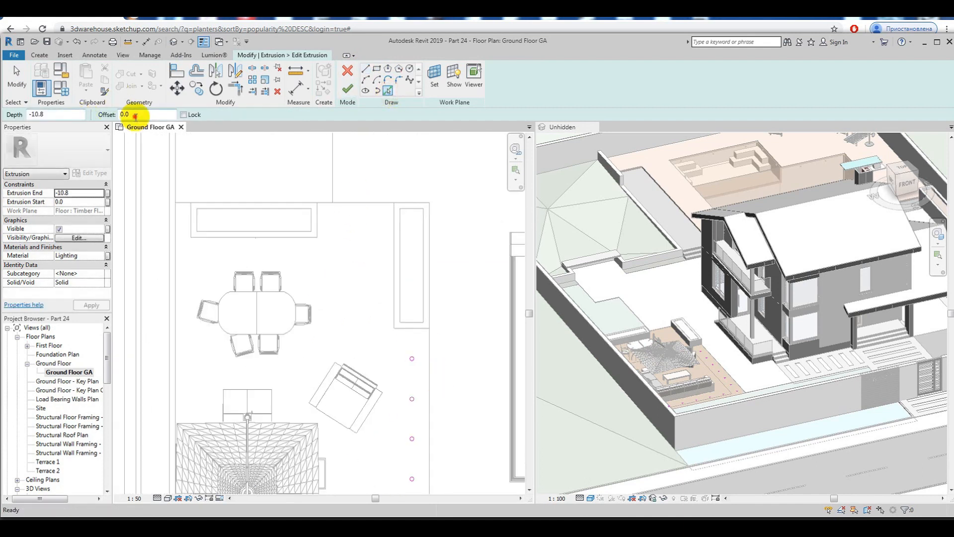
left_click(350, 205)
scroll(412, 373, "up", 4)
key("Escape")
Step: Copy the topmost circle to the gap between the two planters and move its centre onto the horizontal guide line
left_click_drag(393, 315, 435, 356)
left_click(198, 87)
left_click(416, 333)
scroll(435, 381, "down", 4)
scroll(363, 242, "up", 3)
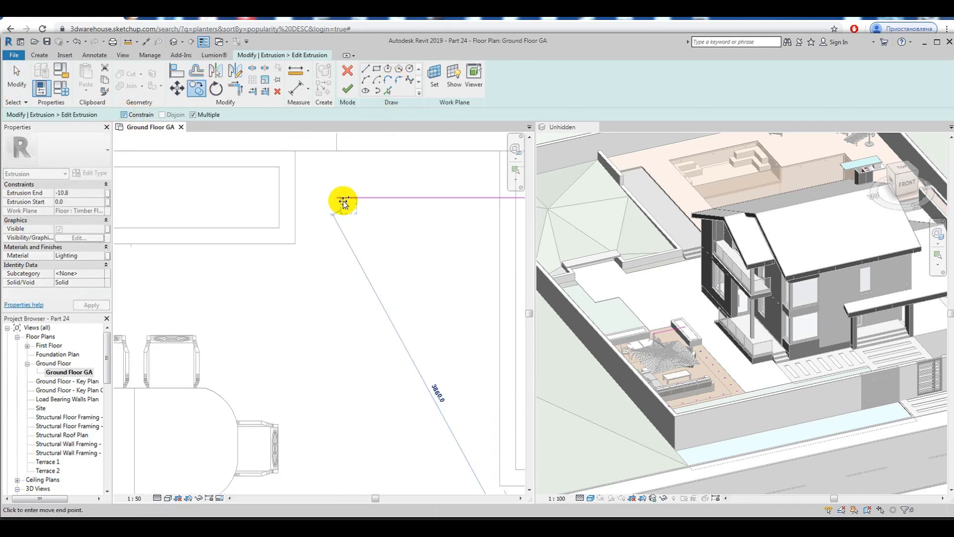
key("Escape")
scroll(337, 190, "up", 5)
left_click(178, 89)
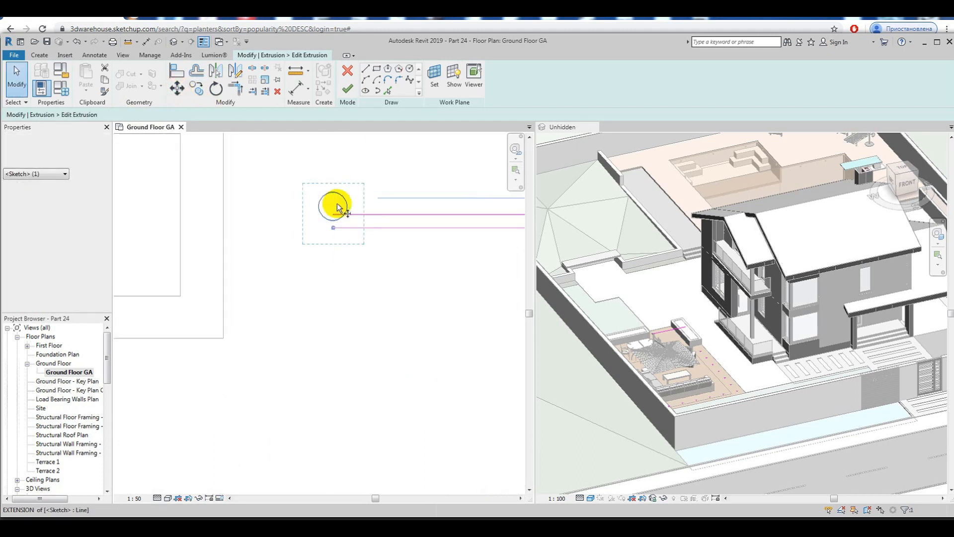
left_click(335, 231)
Step: Trim the horizontal guide line back to the near edge of the right-hand planter
scroll(378, 243, "down", 3)
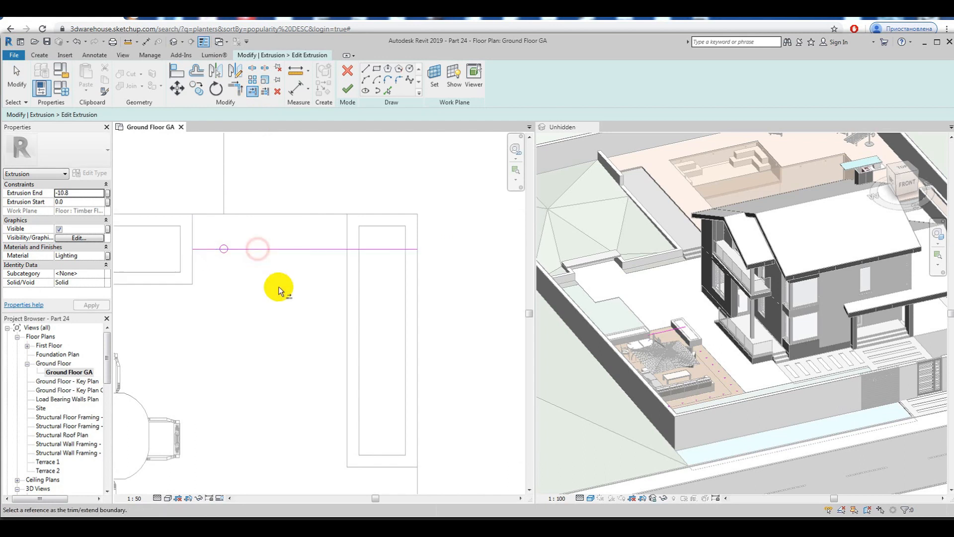
left_click(347, 275)
left_click(333, 250)
key("Escape")
Step: Copy the new circle 1000 mm to the right along the guide line
scroll(226, 252, "up", 2)
left_click(226, 252)
left_click(196, 88)
left_click(223, 247)
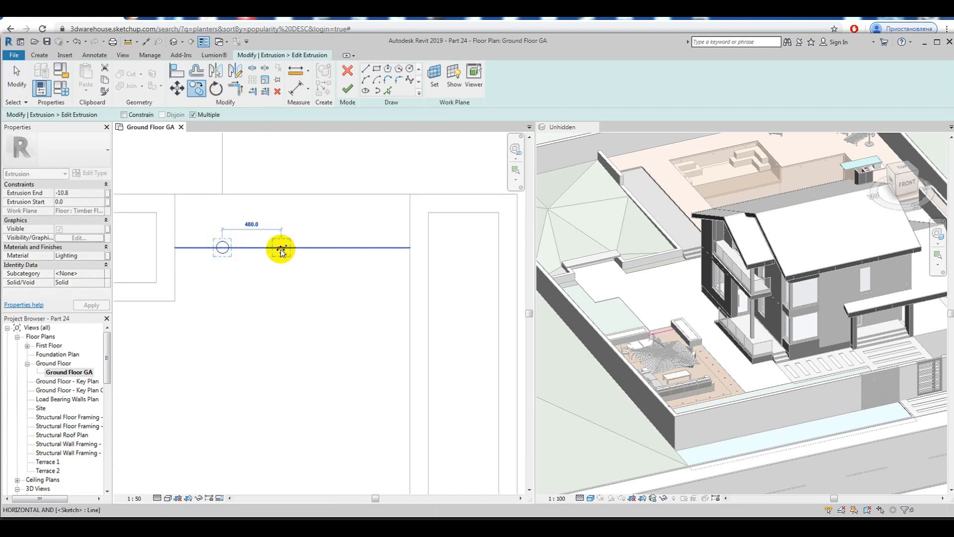
key("Return")
key("Escape")
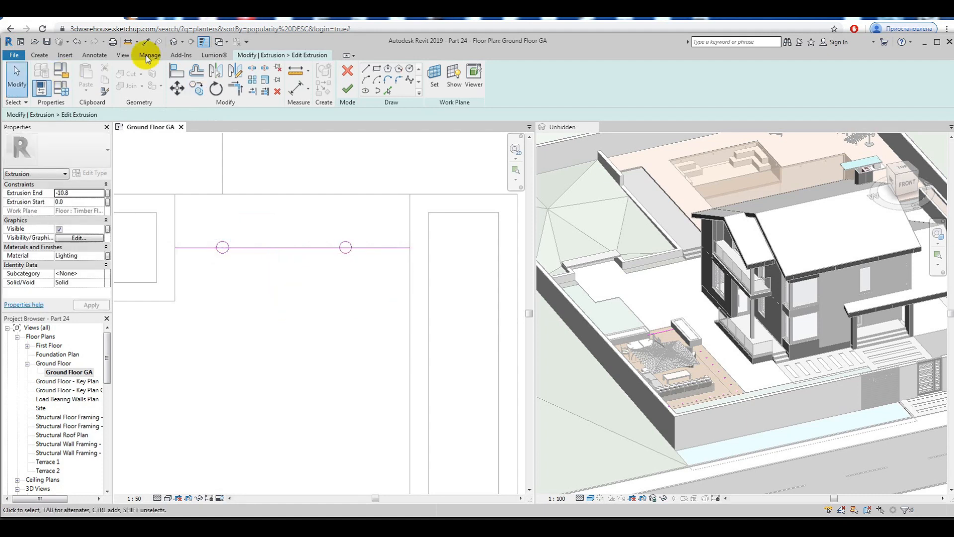
Step: Add aligned dimensions from each planter's facing edge to the centre of the nearest new circle
left_click(98, 58)
left_click(47, 79)
left_click(175, 265)
left_click(223, 249)
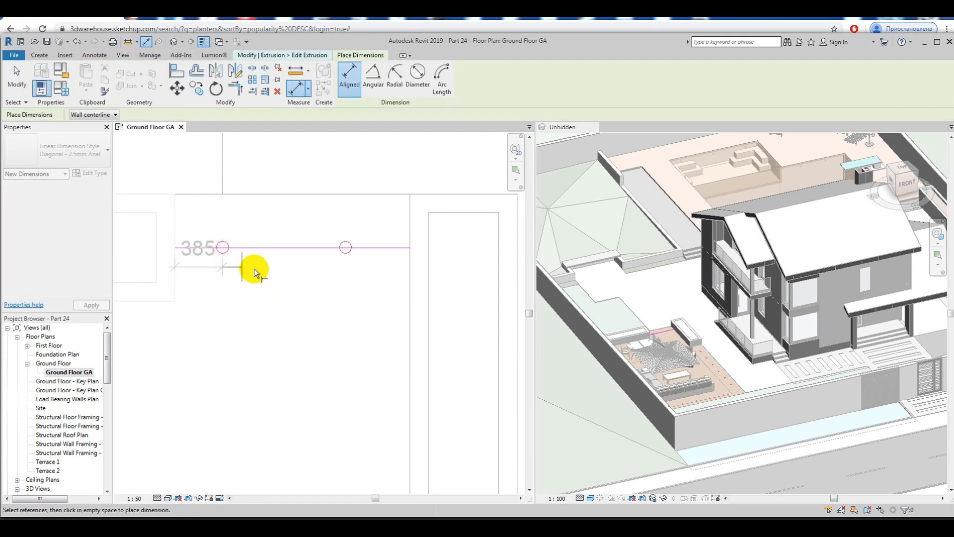
left_click(257, 227)
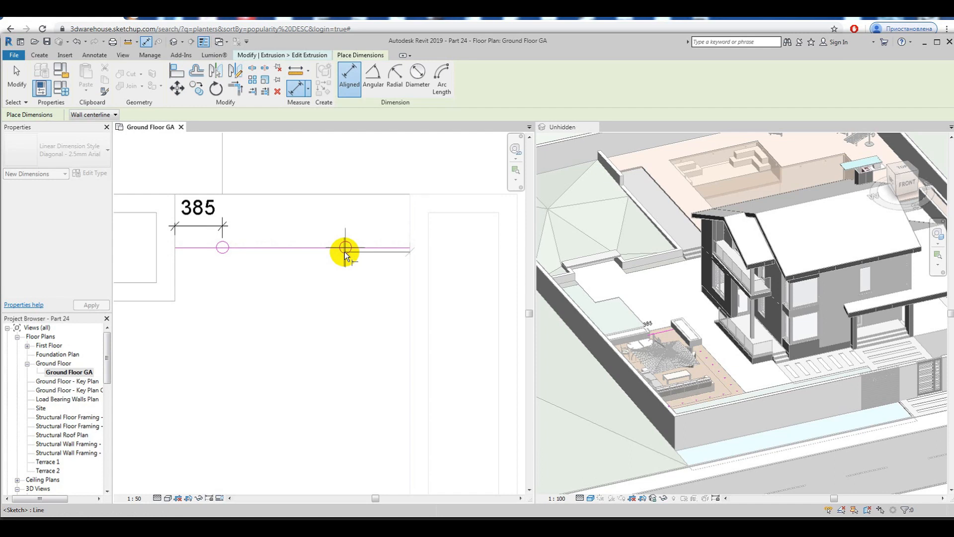
key("Escape")
left_click(409, 235)
left_click(346, 250)
left_click(359, 225)
key("Escape")
Step: Move both new circles together to leave 455 mm to each planter, and delete the helper dimensions and guide line
left_click(341, 245)
left_click(226, 256, "ctrl")
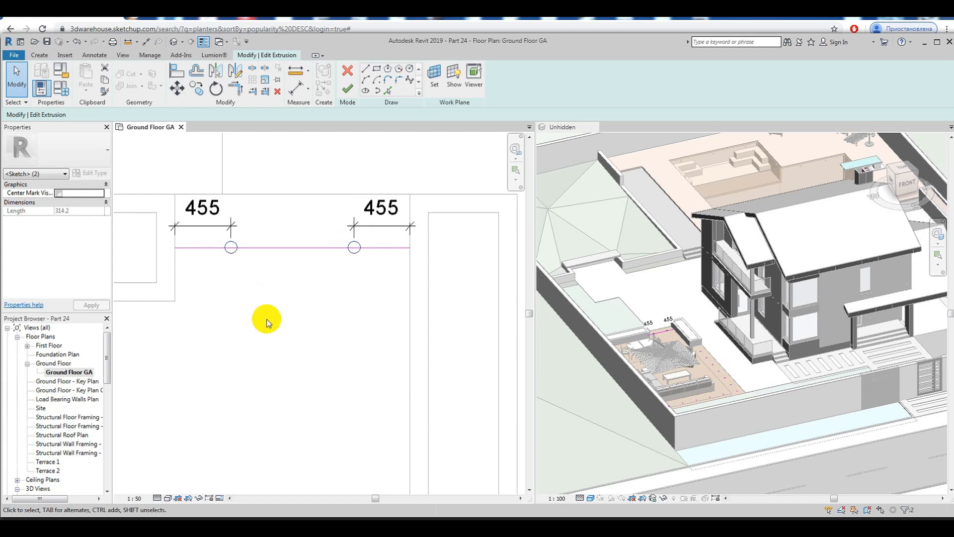
left_click(220, 228)
key("Delete")
left_click(391, 227)
key("Delete")
Step: Finish the edited extrusion sketch and complete the in-place model with the two added circles
scroll(343, 267, "down", 6)
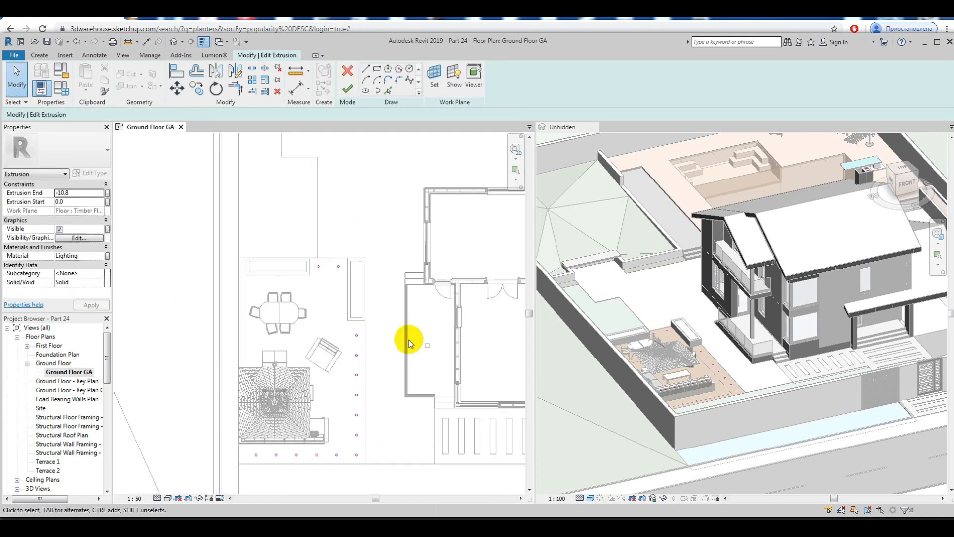
left_click(347, 88)
left_click(667, 311)
scroll(725, 361, "up", 5)
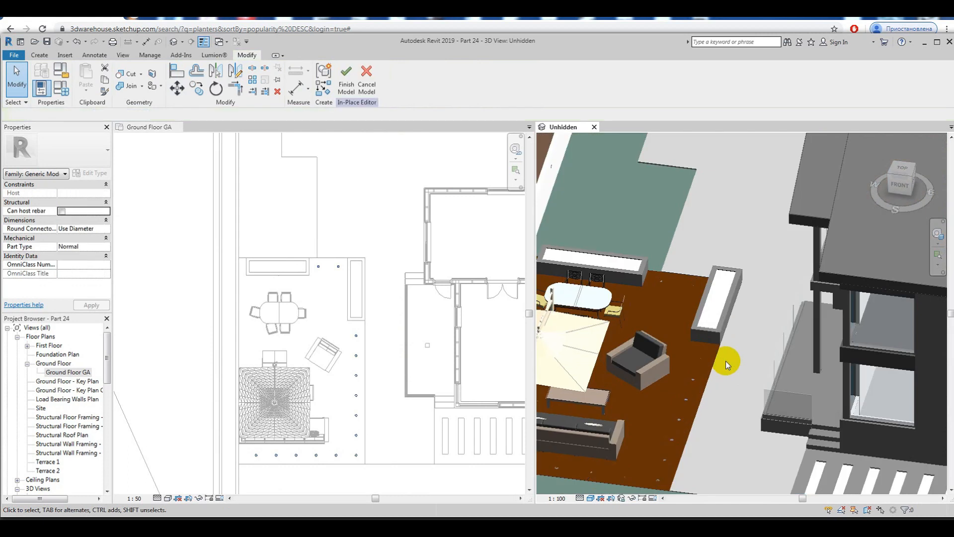
scroll(726, 361, "up", 4)
left_click(348, 88)
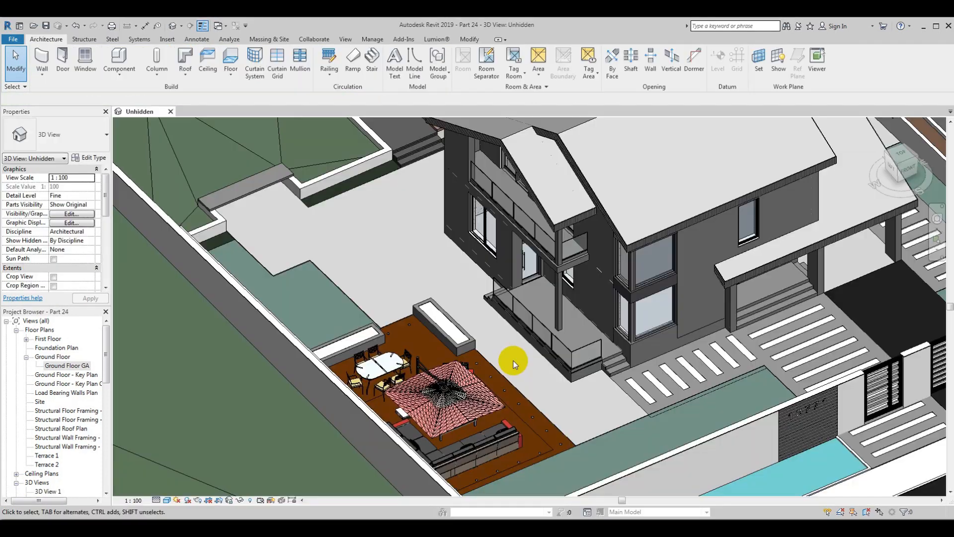
Step: Export the furnished model as the COLLADA file Part 24 over the existing one, and switch to Lumion to re-import the placed model
scroll(515, 363, "up", 2)
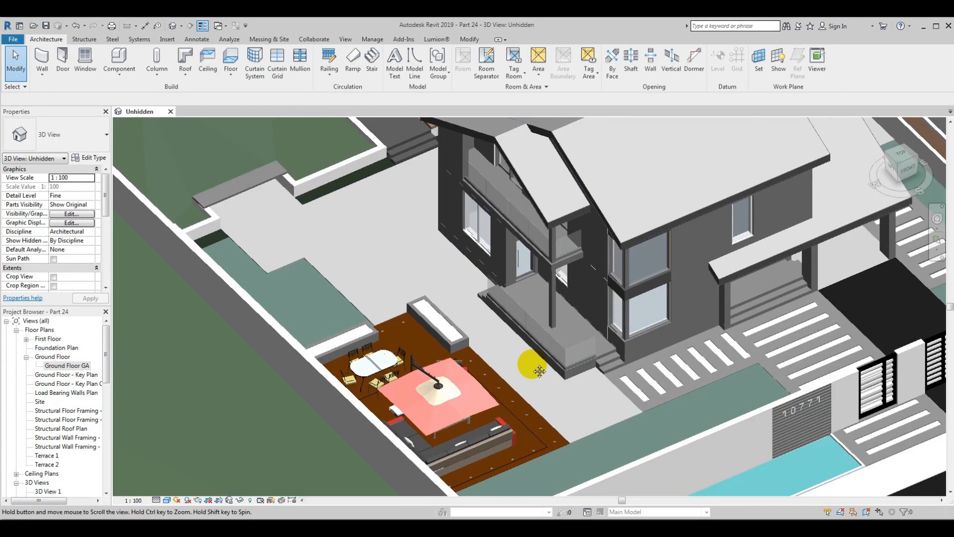
scroll(509, 355, "down", 4)
scroll(446, 321, "up", 2)
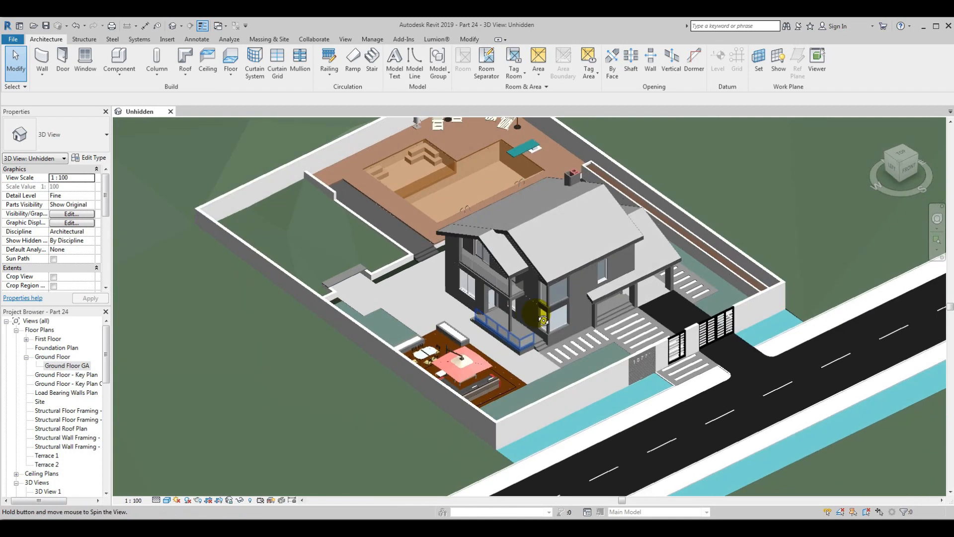
scroll(416, 326, "up", 1)
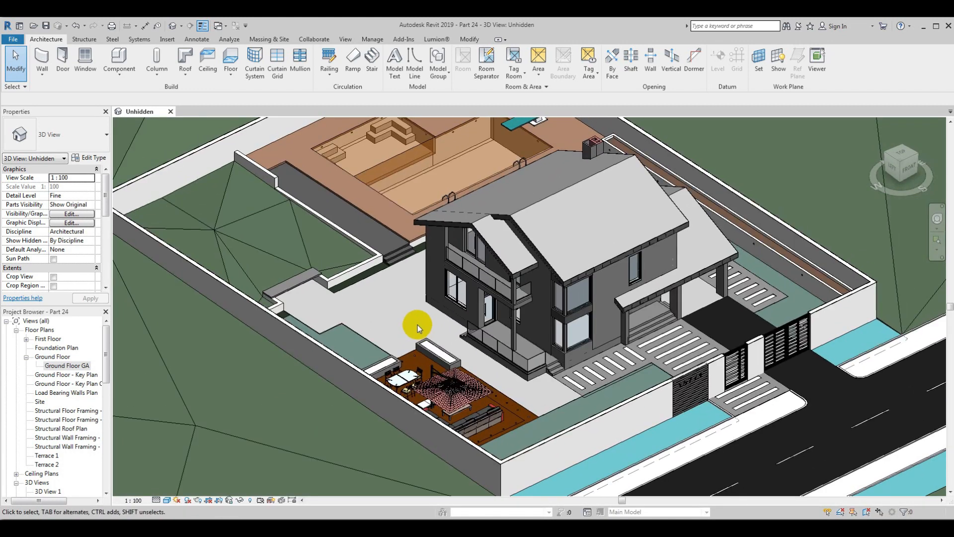
left_click(436, 39)
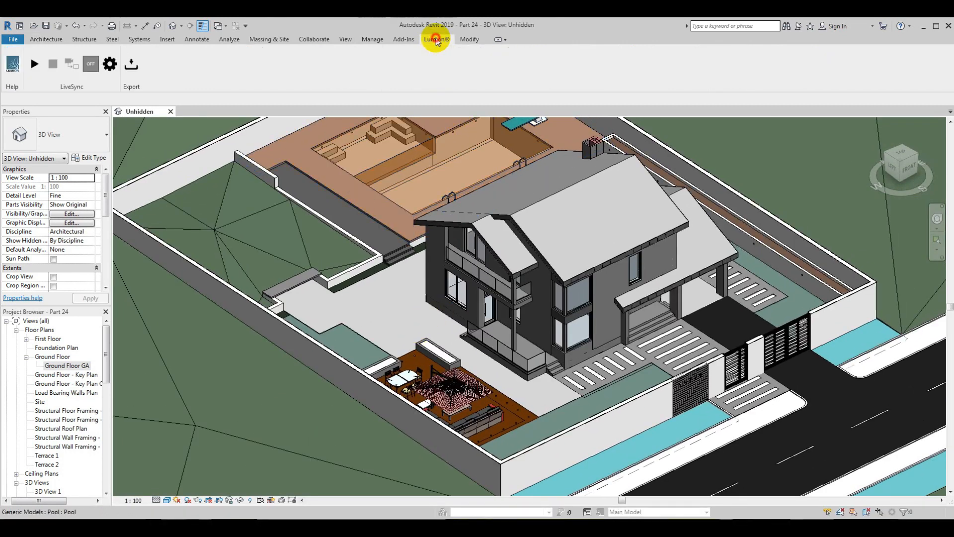
left_click(131, 63)
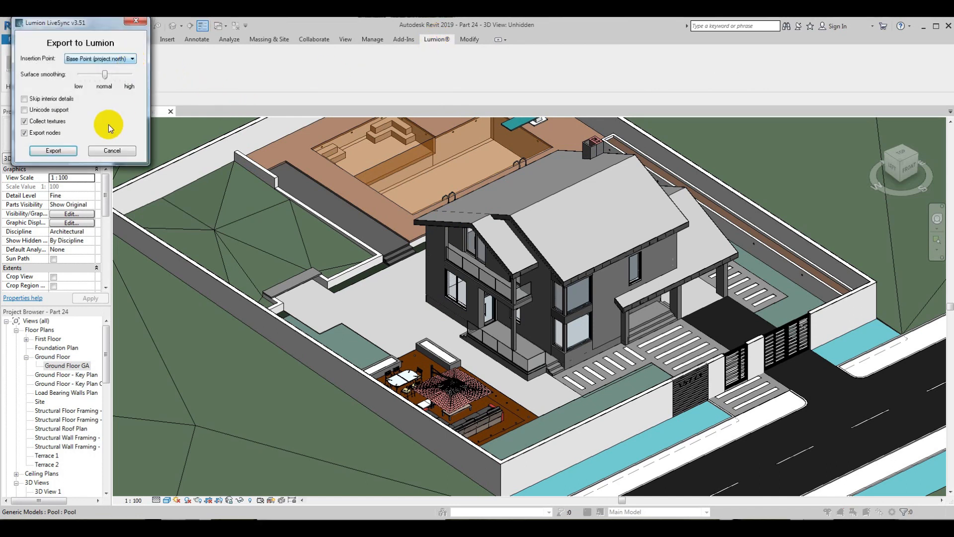
left_click(53, 151)
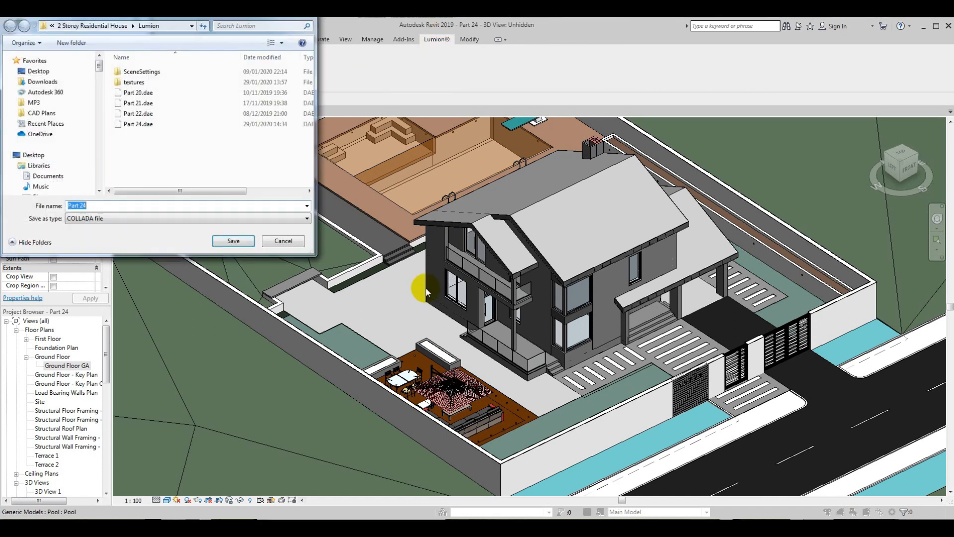
left_click(234, 242)
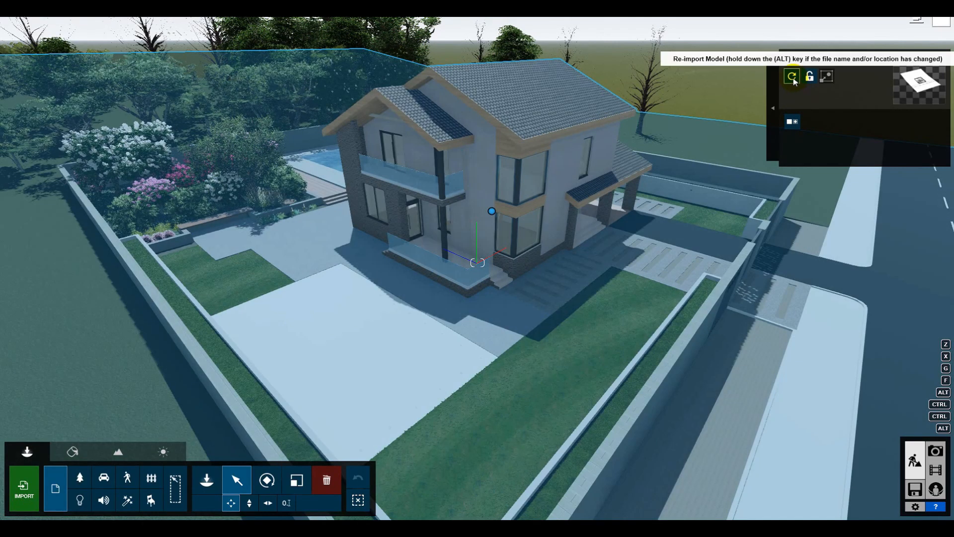
left_click(792, 77)
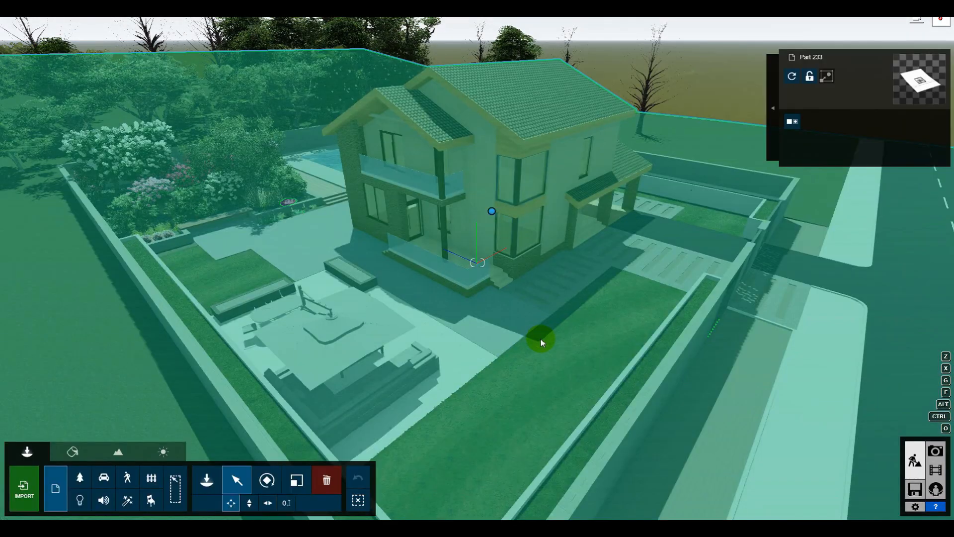
Step: Inspect the imported umbrella, dining set, seating and planters up close, including the view through the house's glass railing
key("d")
right_click_drag(561, 337, 457, 373)
key("w")
right_click_drag(477, 263, 582, 176)
key("a")
key("e")
key("q")
key("s")
key("w")
key("s")
key("a")
key("w")
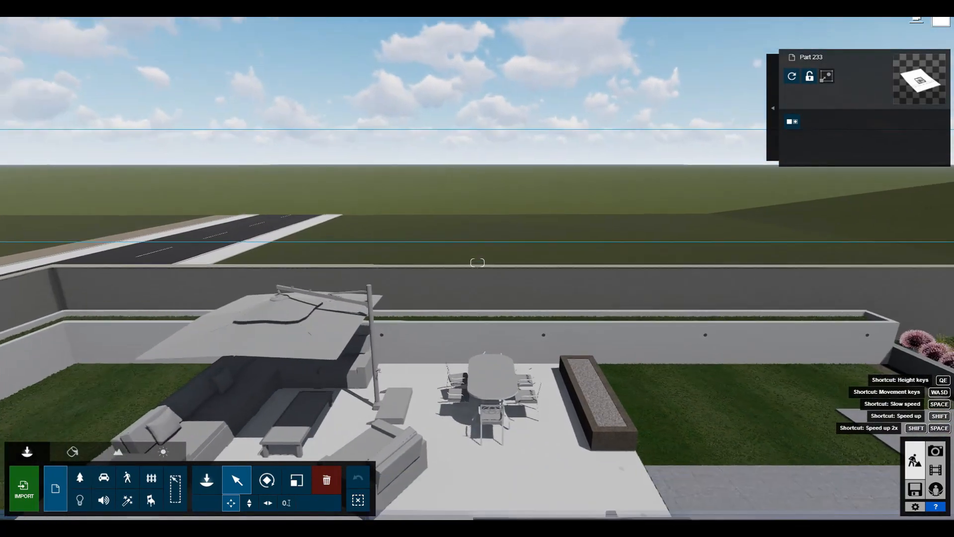
key("w")
Step: Examine the whole plot from the street side and from above to check how the furnished outdoor area sits beside the house
right_click_drag(478, 262, 338, 262)
key("s")
key("s")
key("d")
key("d")
key("d")
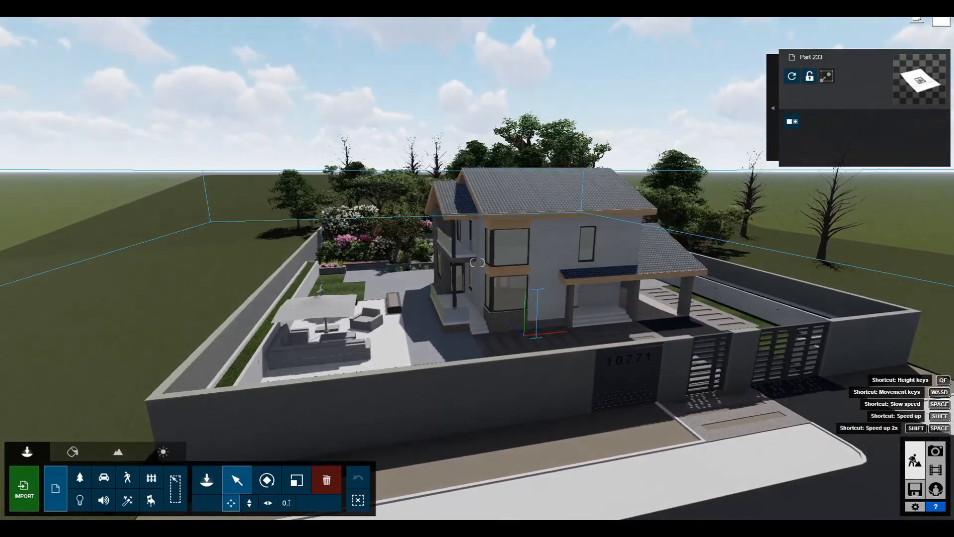
key("q")
right_click_drag(477, 262, 616, 264)
key("a")
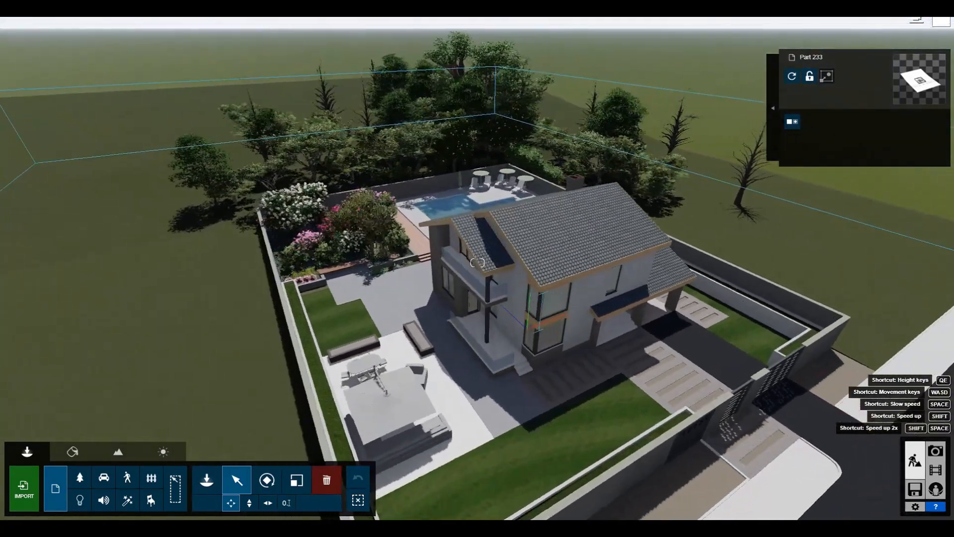
left_click_drag(561, 337, 569, 338)
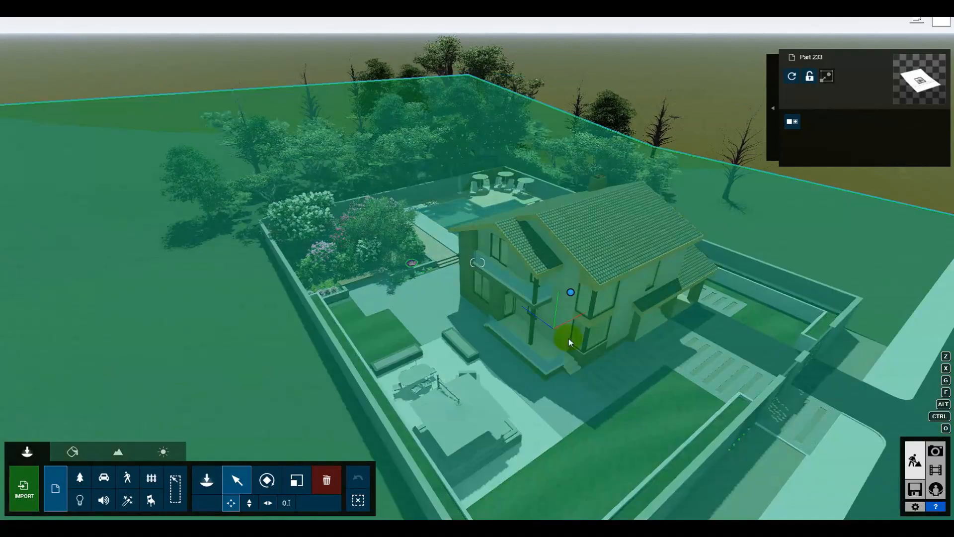
right_click_drag(568, 338, 576, 340)
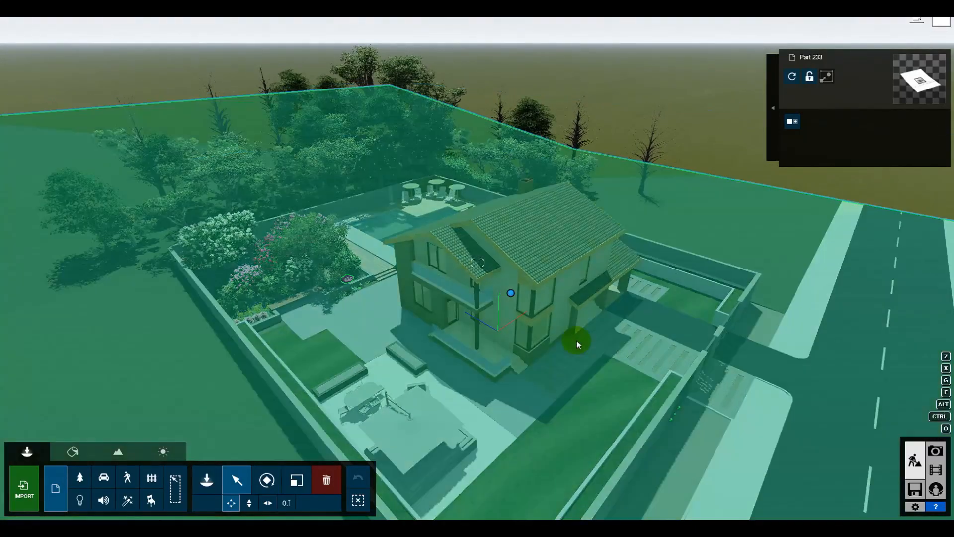